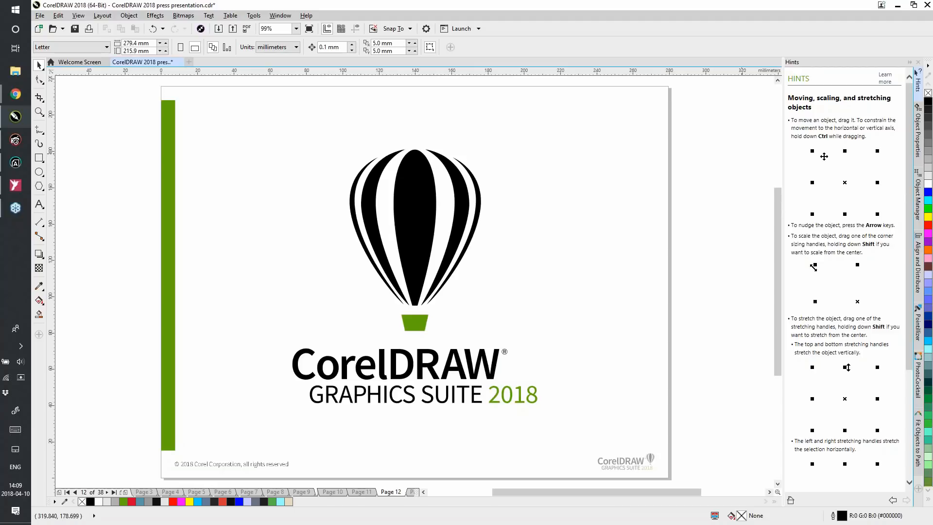
Page through the presentation from page 12 to the mandala designs on page 17
{"action": "key", "text": "Page_Down"}
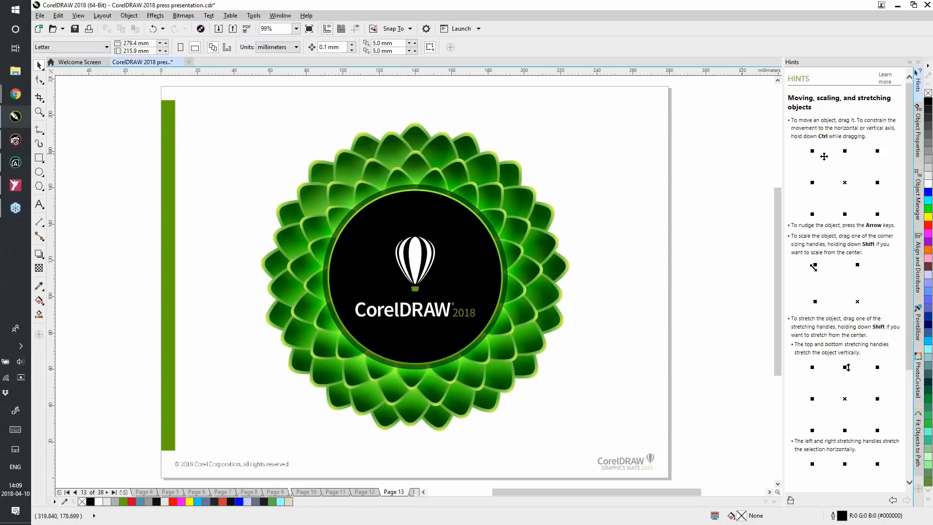
{"action": "key", "text": "Page_Down"}
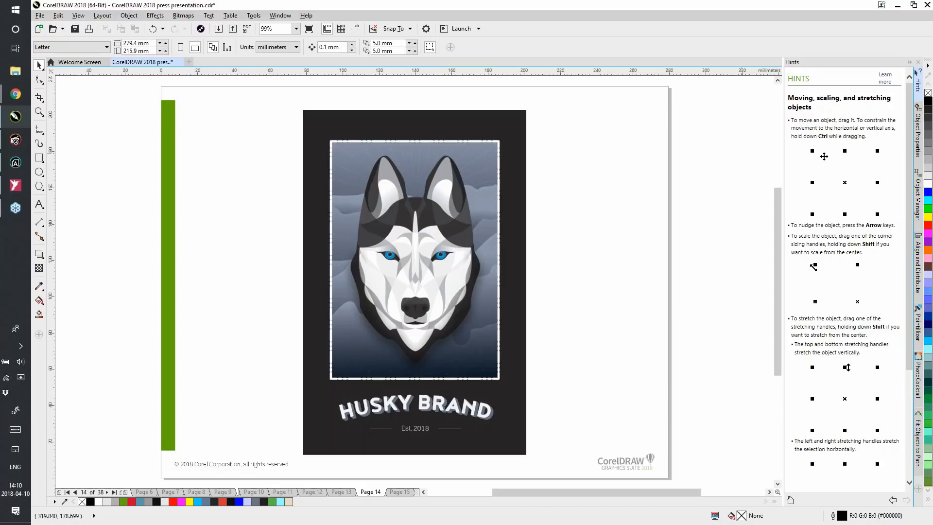
{"action": "key", "text": "Page_Down"}
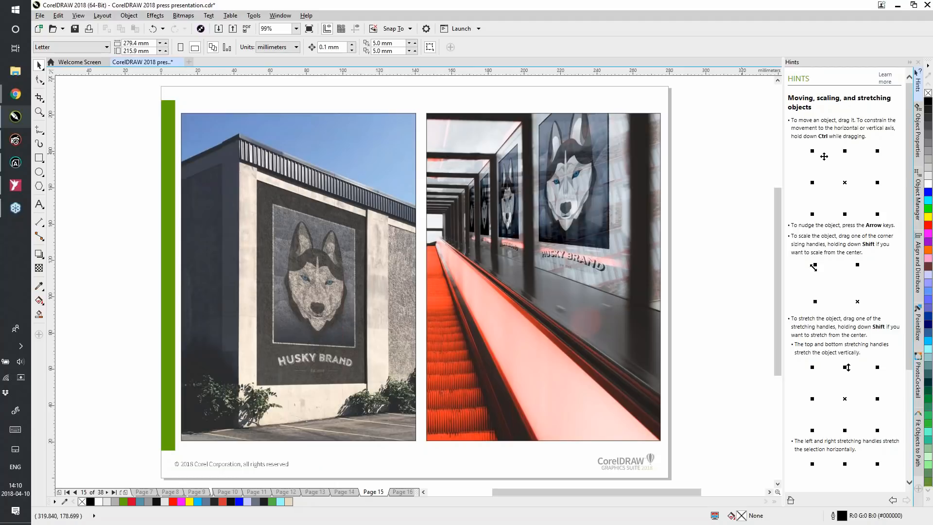
{"action": "key", "text": "Page_Down"}
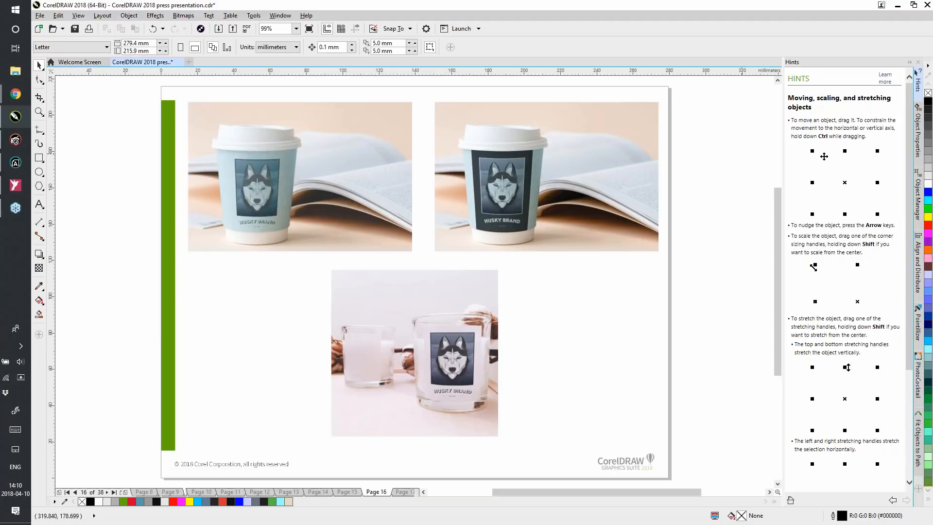
{"action": "key", "text": "Page_Down"}
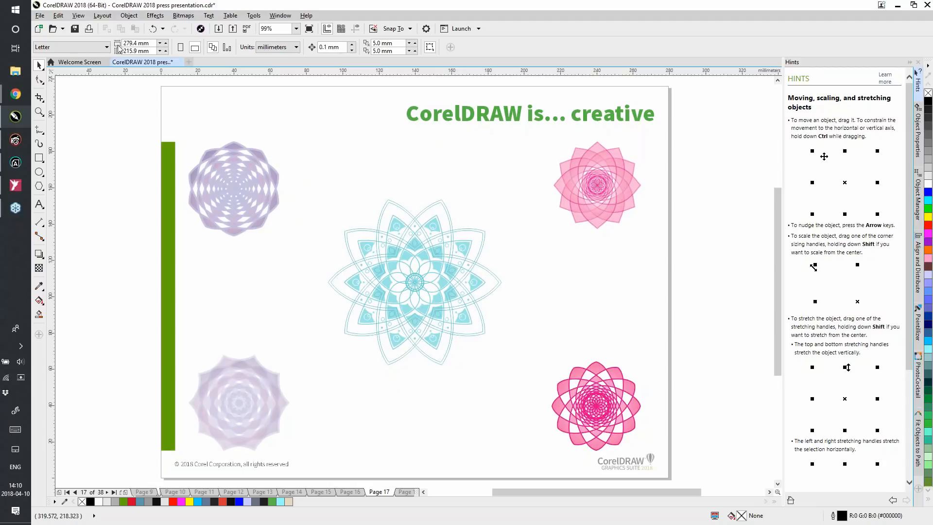
Create a new Letter document with default settings and start a symmetry with six mirror lines
{"action": "key", "text": "ctrl+n"}
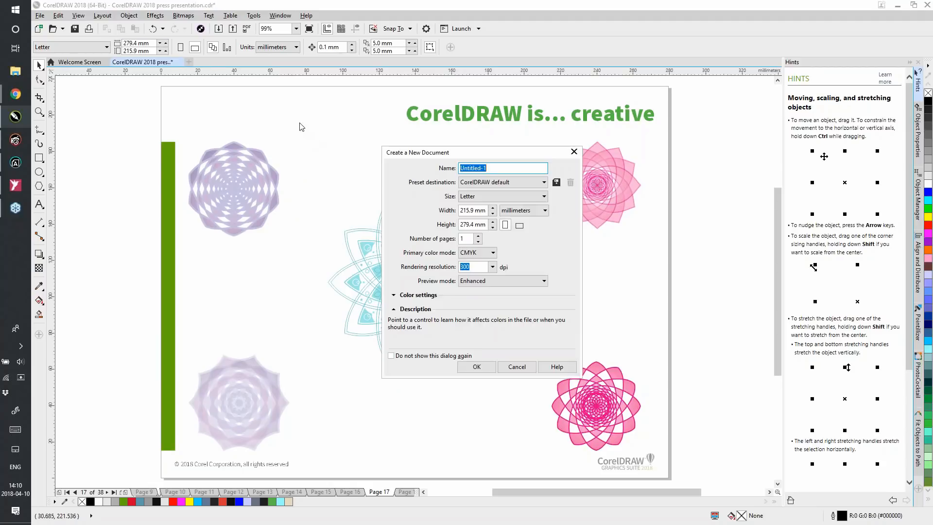
{"action": "left_click", "coordinate": [477, 370]}
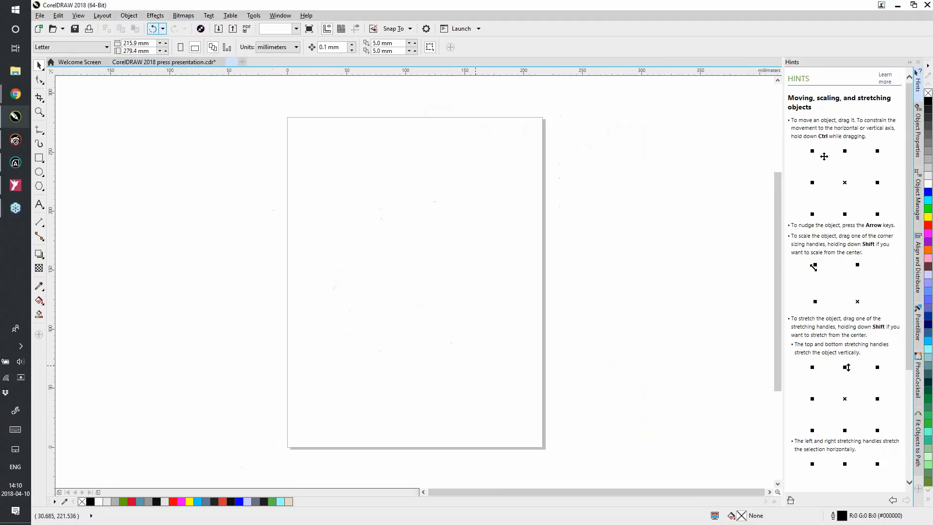
{"action": "left_click", "coordinate": [129, 16]}
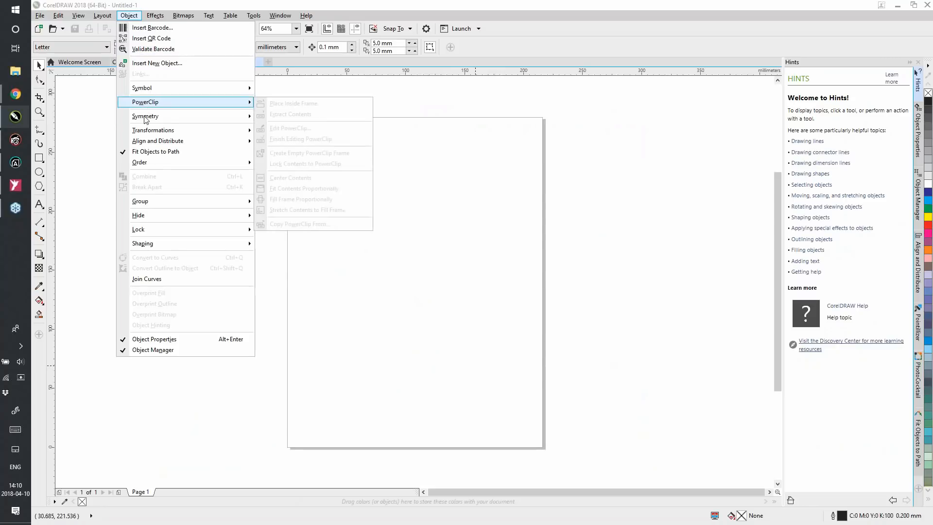
{"action": "mouse_move", "coordinate": [158, 116]}
{"action": "left_click", "coordinate": [300, 121]}
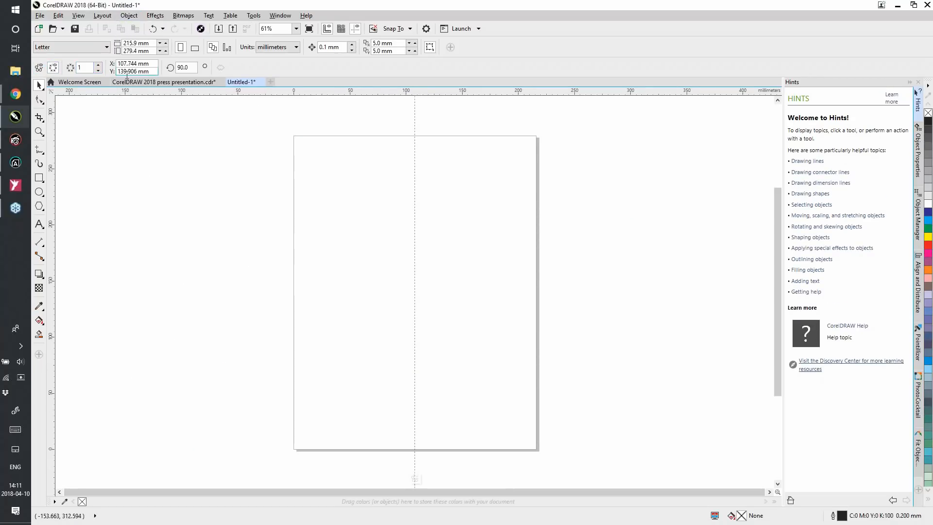
{"action": "left_click", "coordinate": [98, 65]}
{"action": "left_click", "coordinate": [98, 64]}
{"action": "left_click", "coordinate": [98, 65]}
{"action": "left_click", "coordinate": [98, 64]}
{"action": "left_click", "coordinate": [97, 64]}
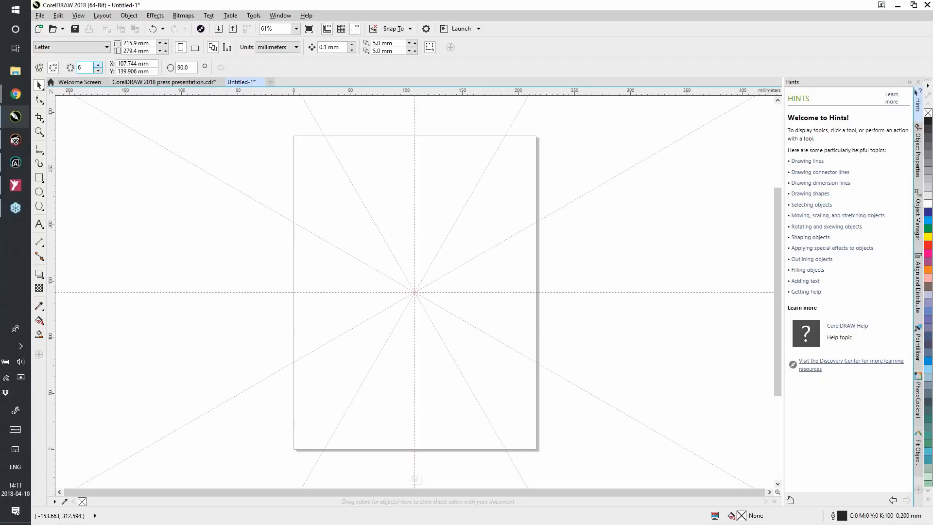
Draw a rectangle about 45 by 35 mm and a circle about 26 mm across inside the symmetry, upper left of its centre
{"action": "left_click", "coordinate": [39, 178]}
{"action": "left_click_drag", "start_coordinate": [269, 153], "coordinate": [320, 194]}
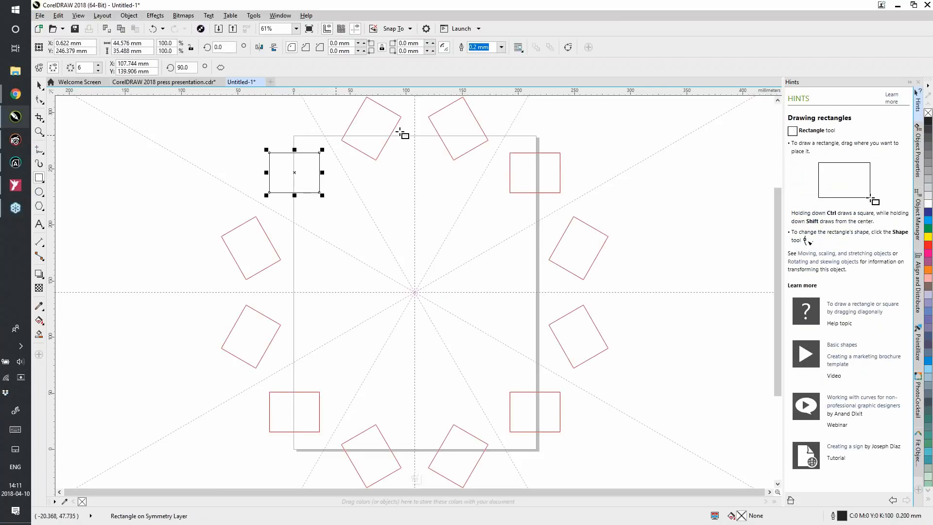
{"action": "left_click", "coordinate": [39, 192]}
{"action": "left_click_drag", "start_coordinate": [338, 217], "coordinate": [370, 244]}
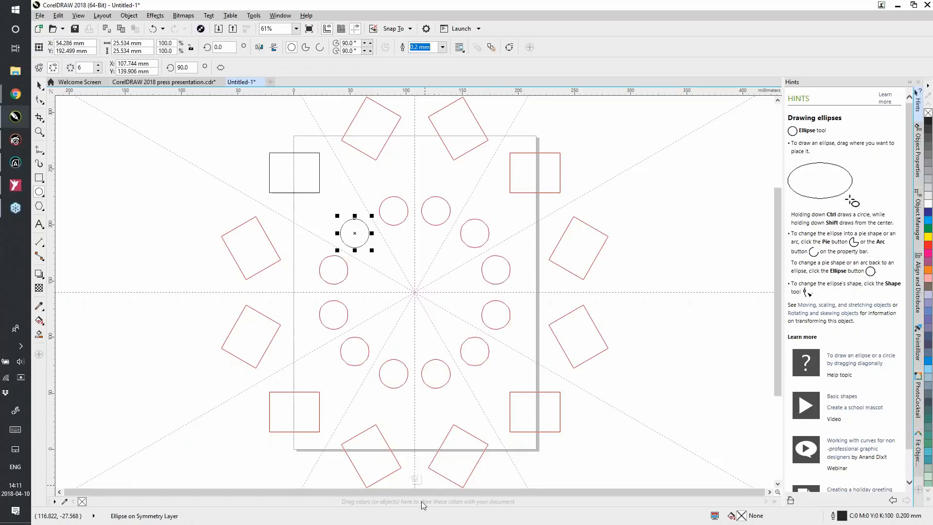
Fill the circle with bright blue and the rectangle with dark blue, and finish editing the symmetry
{"action": "left_click", "coordinate": [929, 224]}
{"action": "left_click", "coordinate": [317, 184]}
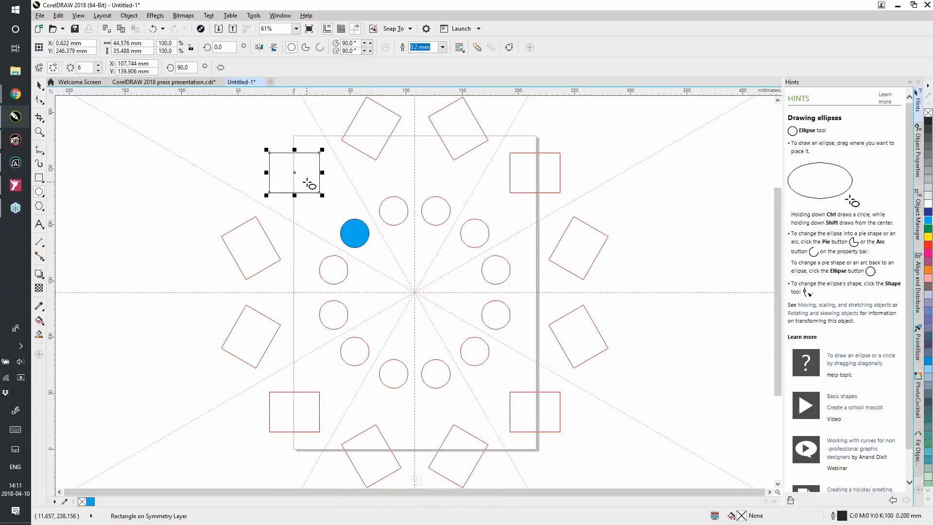
{"action": "left_click", "coordinate": [929, 213]}
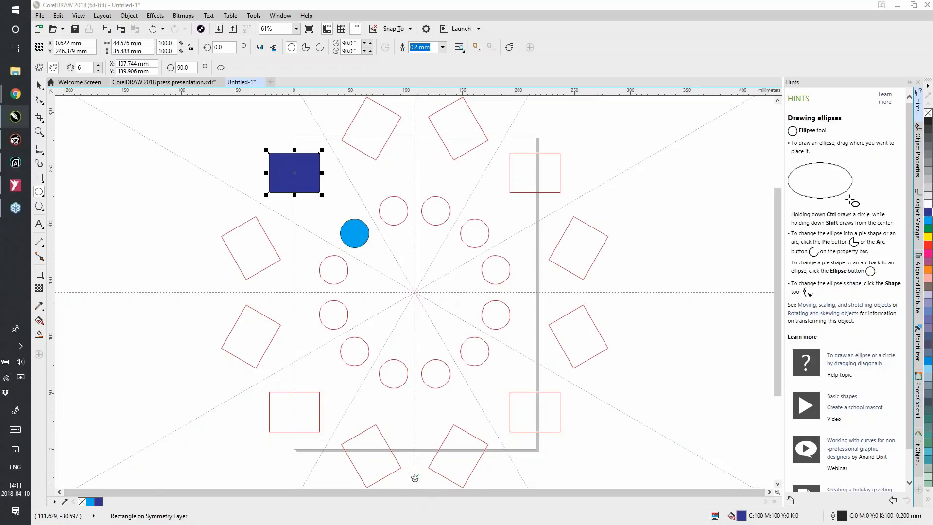
{"action": "left_click", "coordinate": [415, 478]}
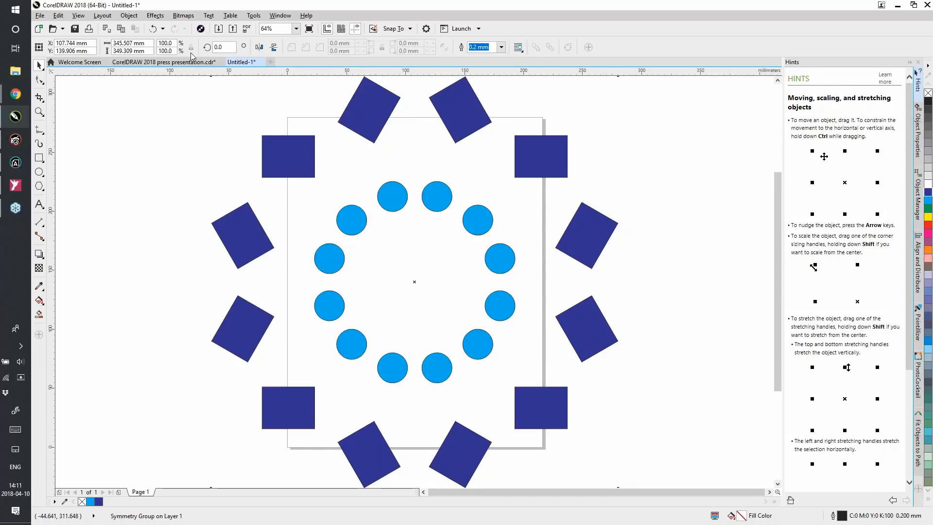
Return to the press presentation document and open the central turquoise mandala's symmetry for editing
{"action": "left_click", "coordinate": [173, 64]}
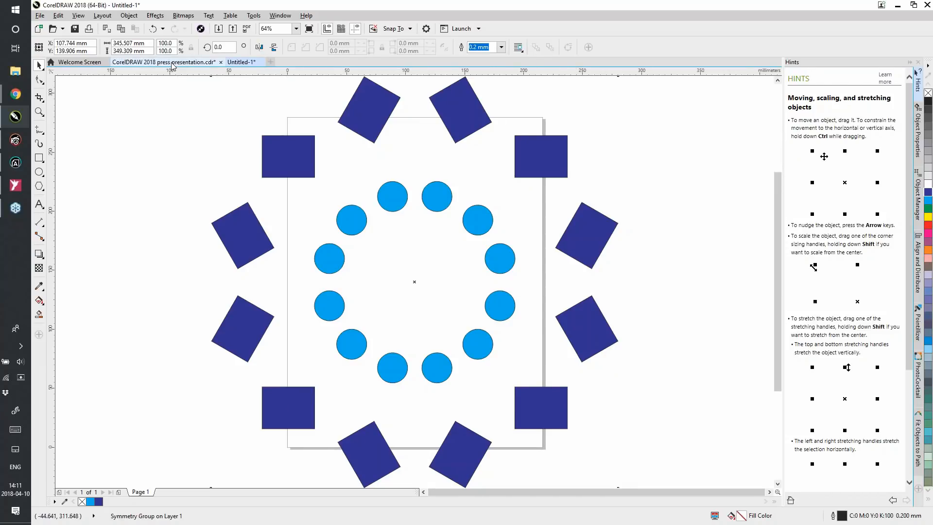
{"action": "left_click", "coordinate": [39, 112]}
{"action": "left_click_drag", "start_coordinate": [305, 171], "coordinate": [551, 410]}
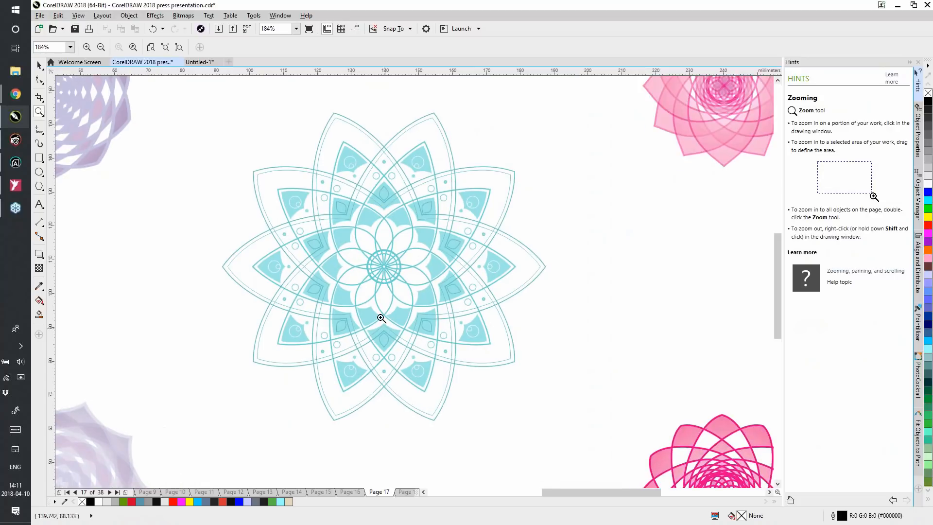
{"action": "left_click", "coordinate": [39, 64]}
{"action": "left_click", "coordinate": [363, 229]}
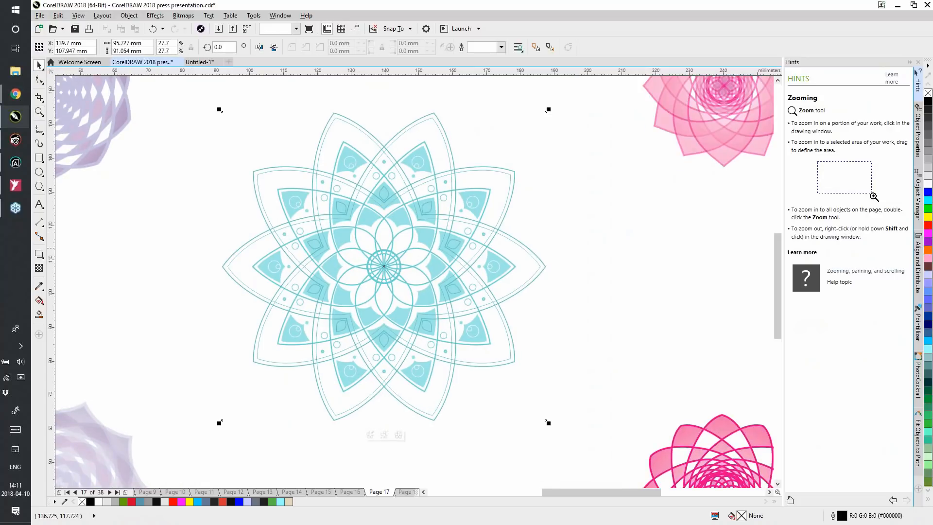
{"action": "left_click", "coordinate": [371, 435]}
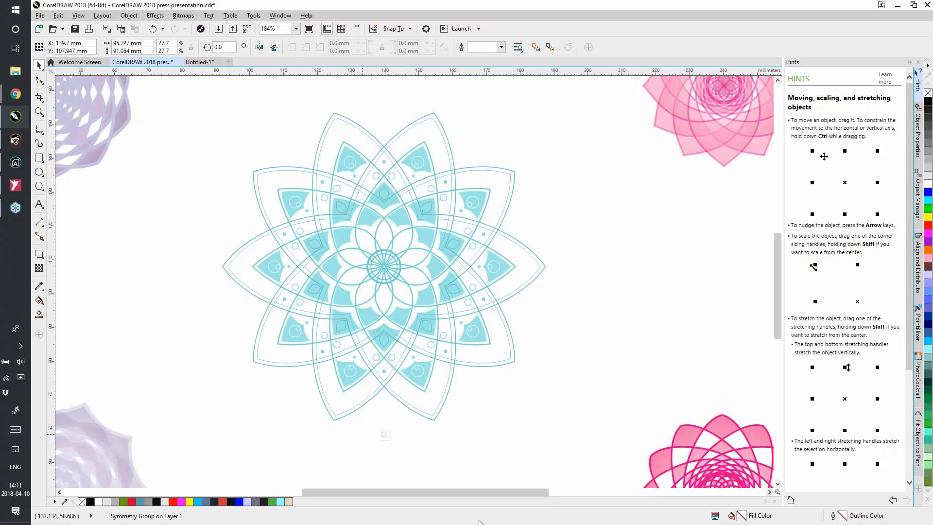
Fill the small source circle in the mandala's upper petals with cyan (#00FFFF) and finish editing the symmetry
{"action": "left_click", "coordinate": [341, 201]}
{"action": "left_click", "coordinate": [341, 203]}
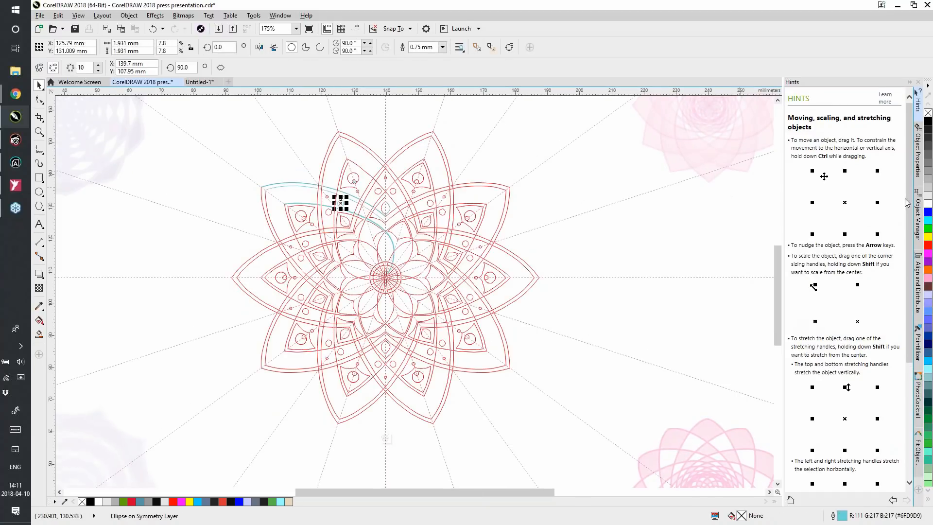
{"action": "left_click", "coordinate": [929, 221]}
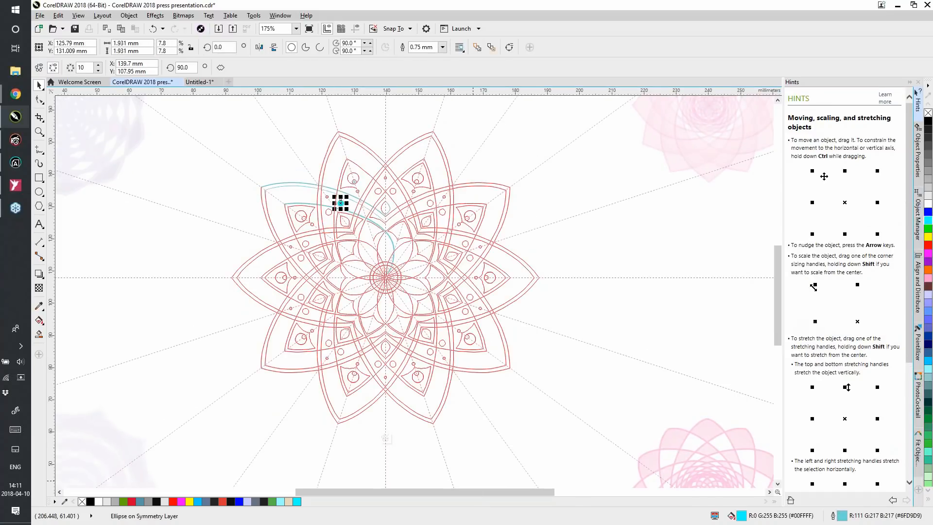
{"action": "left_click", "coordinate": [386, 439]}
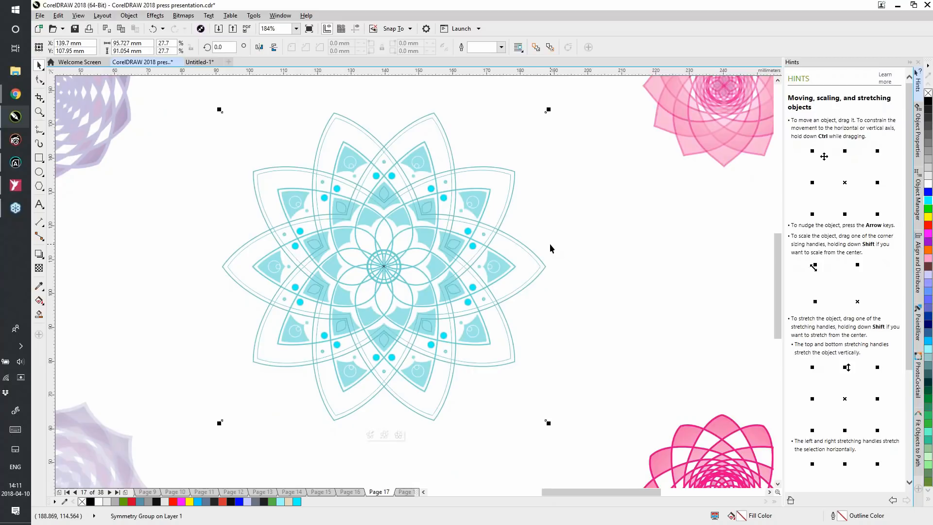
Deselect the mandala and go to page 18 of the presentation
{"action": "key", "text": "XF86AudioMute"}
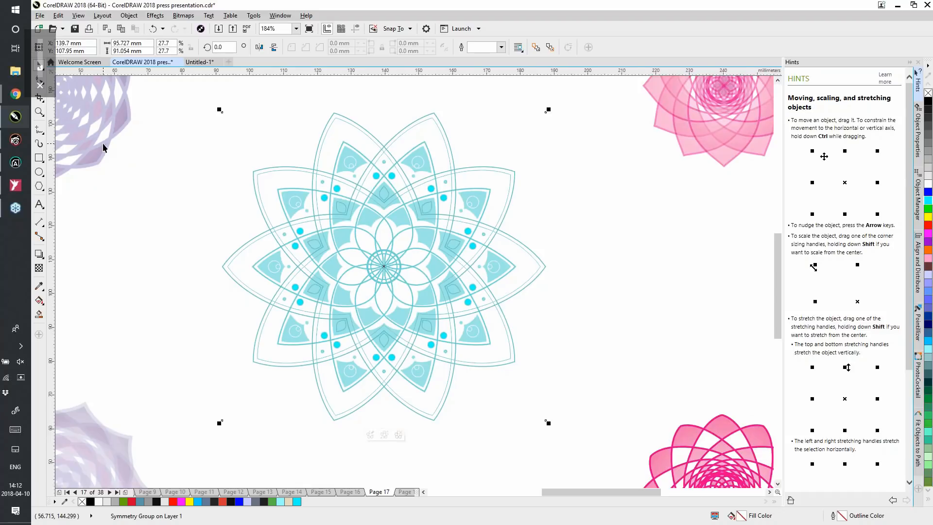
{"action": "key", "text": "shift+F4"}
{"action": "key", "text": "XF86AudioMute"}
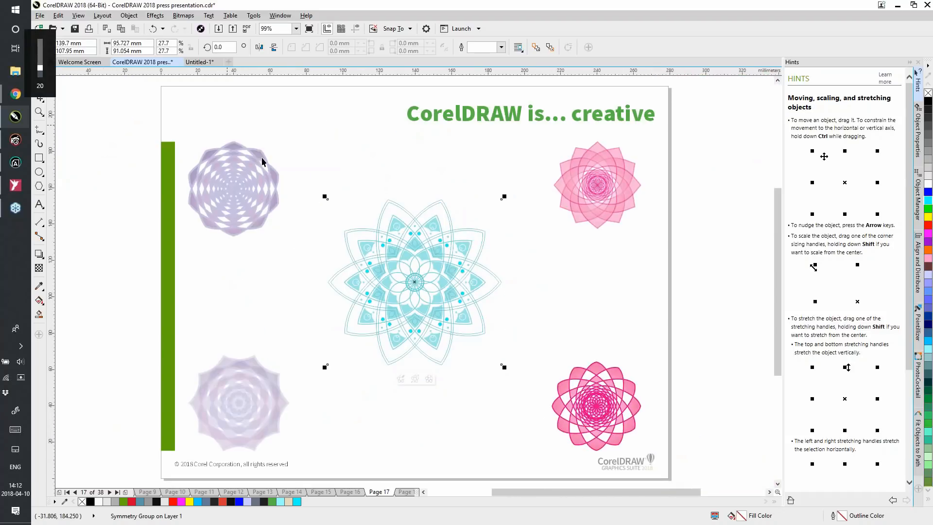
{"action": "left_click", "coordinate": [650, 302]}
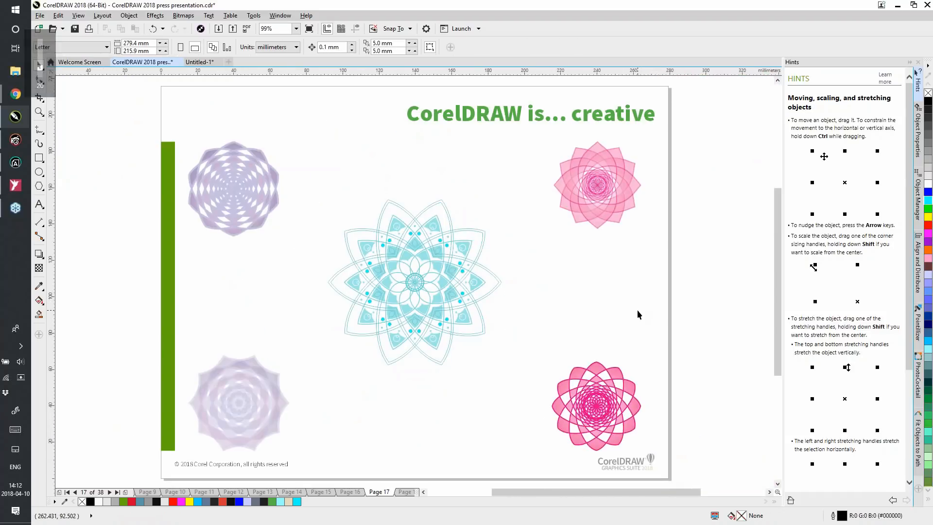
{"action": "key", "text": "Page_Down"}
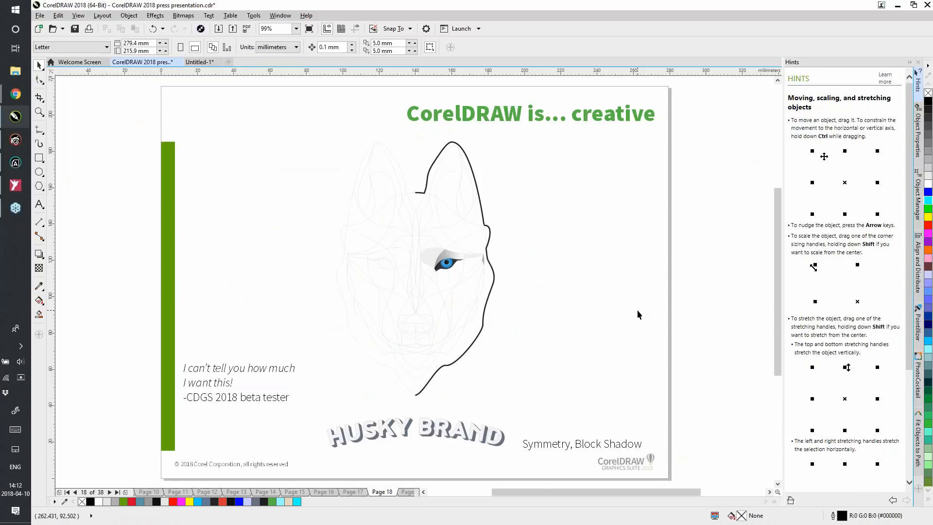
Create a symmetry from the half husky face on page 18 using one vertical mirror line, and finish editing it
{"action": "left_click", "coordinate": [441, 151]}
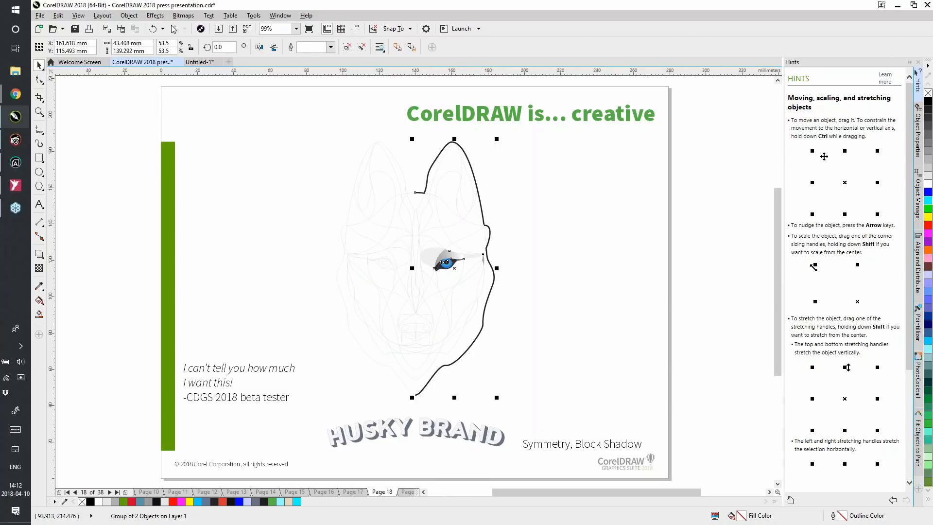
{"action": "left_click", "coordinate": [129, 15]}
{"action": "mouse_move", "coordinate": [185, 116]}
{"action": "left_click", "coordinate": [302, 117]}
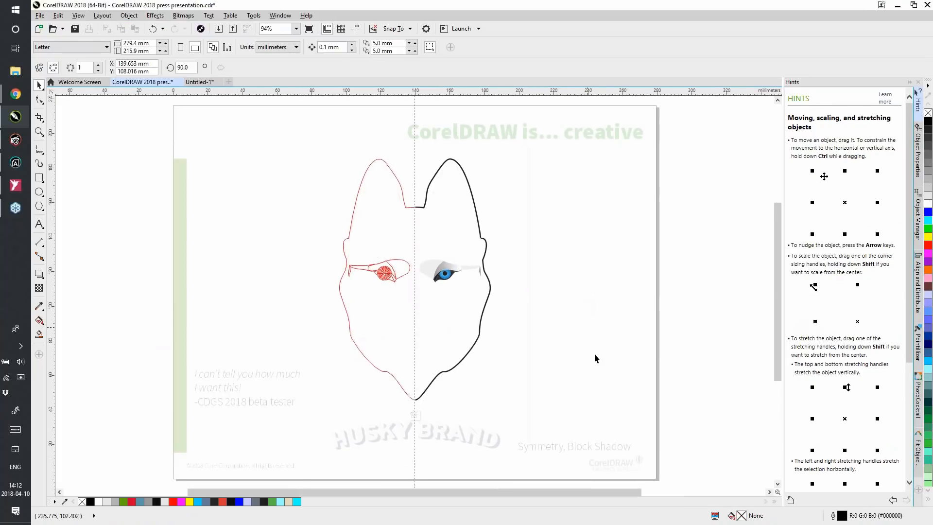
{"action": "left_click", "coordinate": [415, 416]}
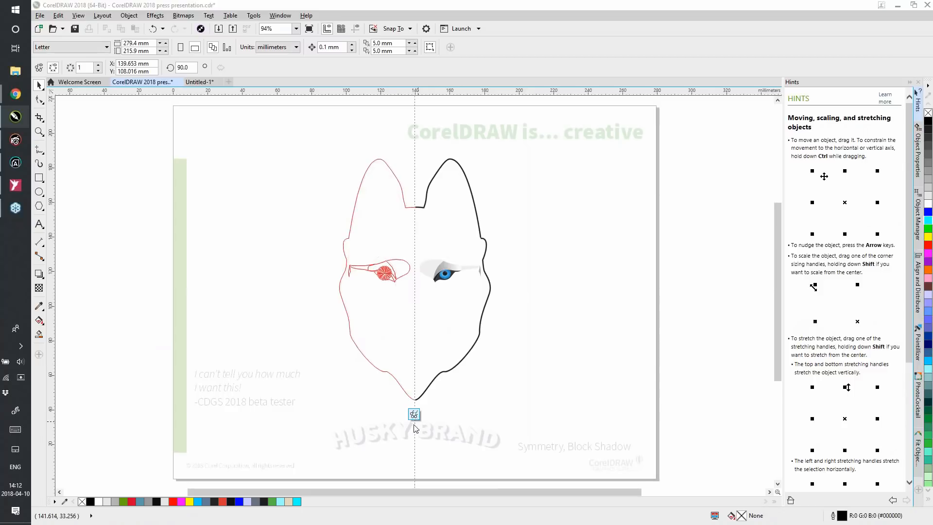
{"action": "left_click", "coordinate": [414, 417]}
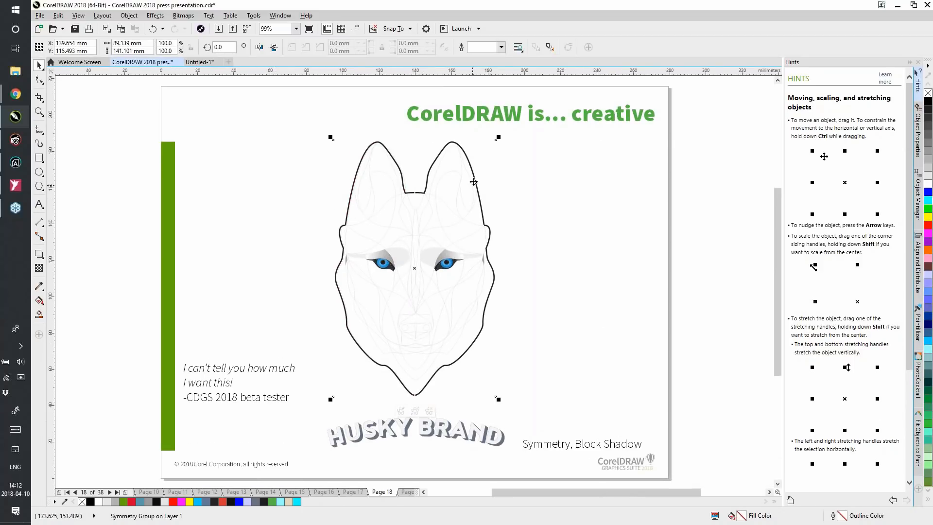
Reopen the husky symmetry to examine its outline with the Shape tool, and finish editing
{"action": "left_click", "coordinate": [401, 412]}
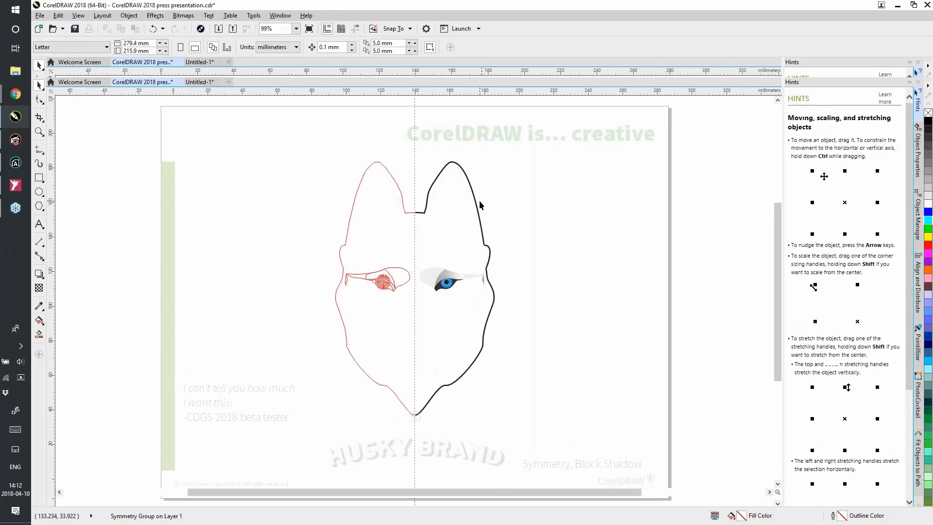
{"action": "left_click", "coordinate": [346, 175]}
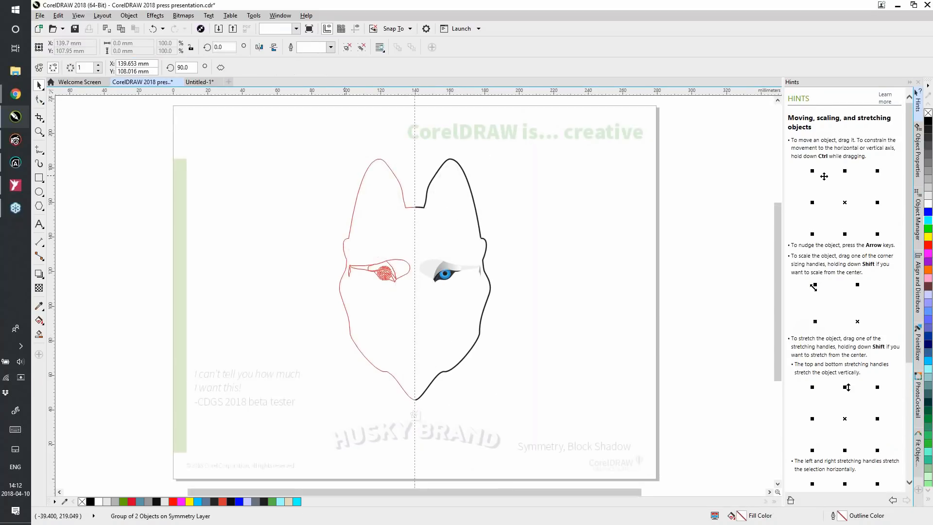
{"action": "key", "text": "F10"}
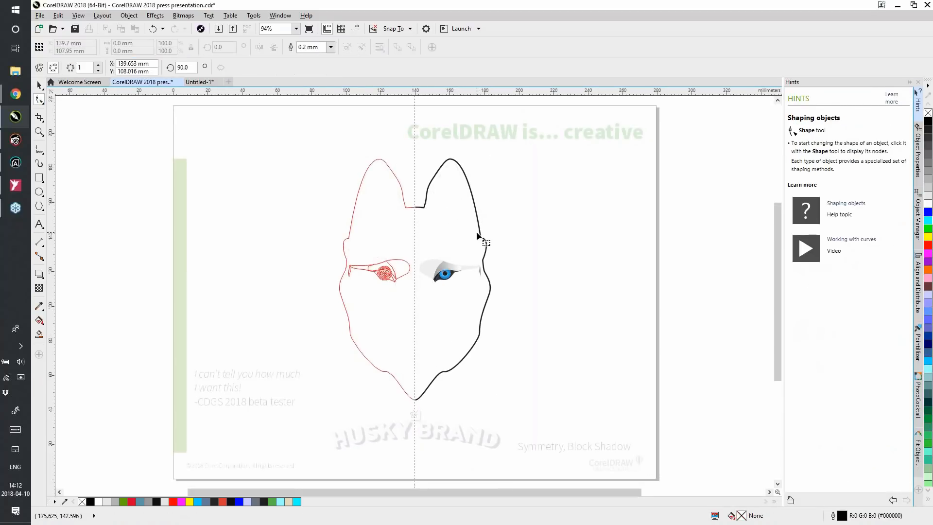
{"action": "left_click", "coordinate": [414, 414]}
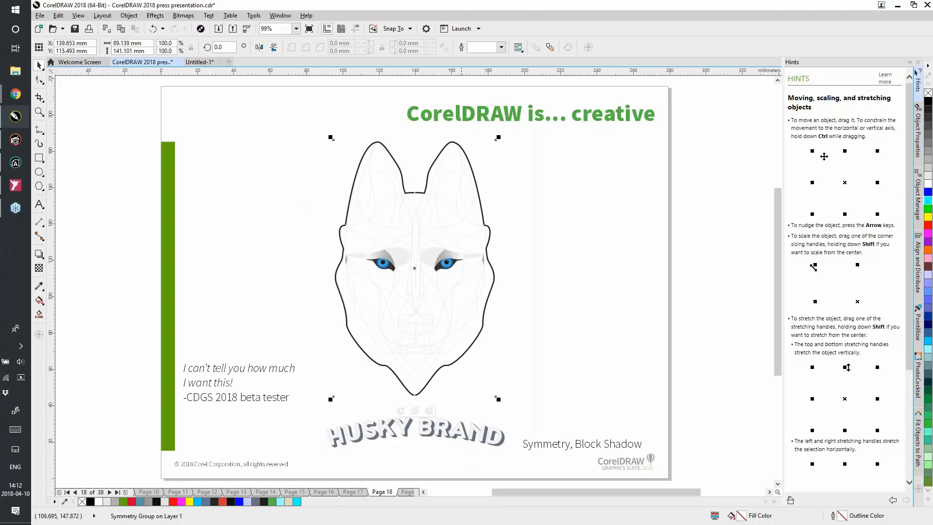
Change the block shadow colour of the curved HUSKY BRAND lettering to dark grey (#3F4042)
{"action": "left_click", "coordinate": [418, 432]}
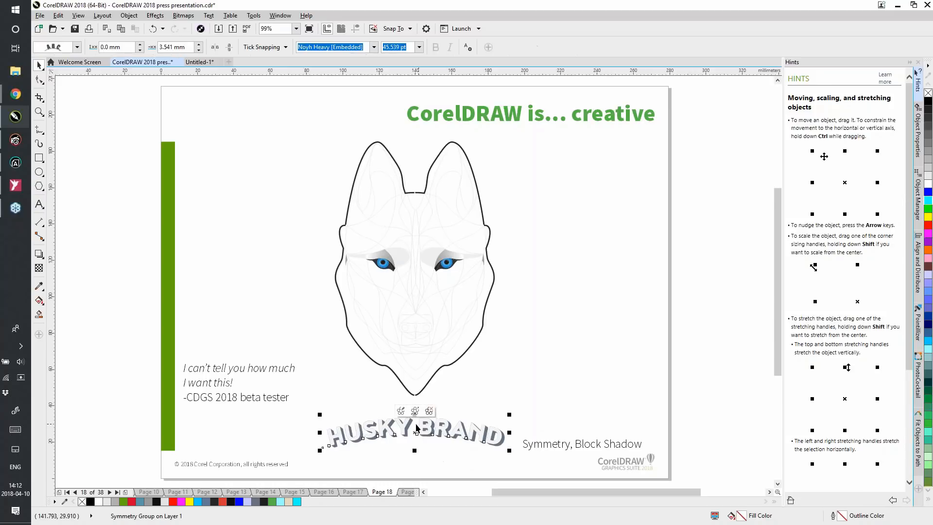
{"action": "left_click", "coordinate": [38, 112]}
{"action": "left_click_drag", "start_coordinate": [314, 392], "coordinate": [531, 468]}
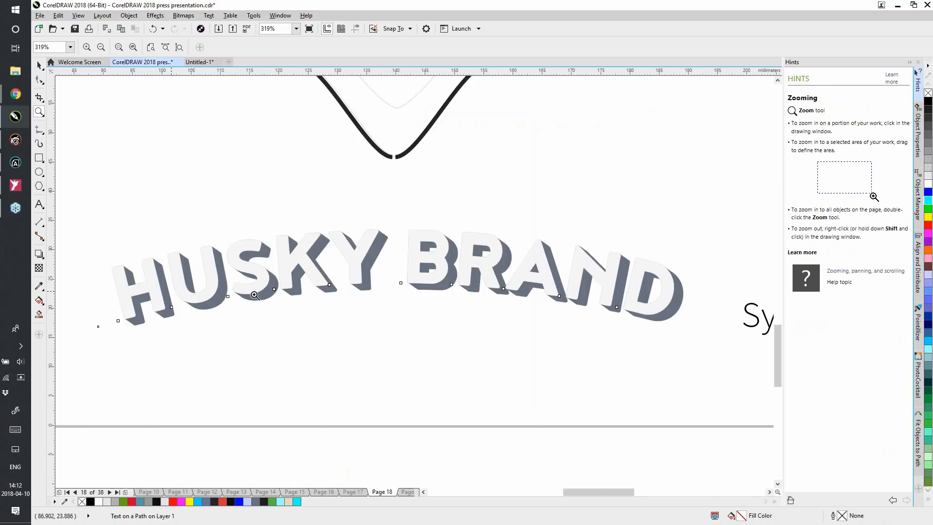
{"action": "left_click", "coordinate": [40, 65]}
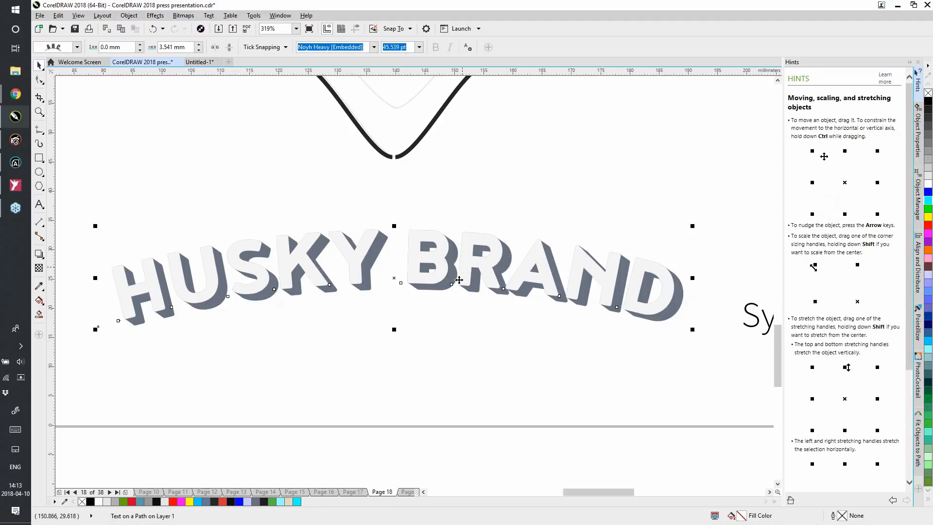
{"action": "left_click", "coordinate": [428, 231]}
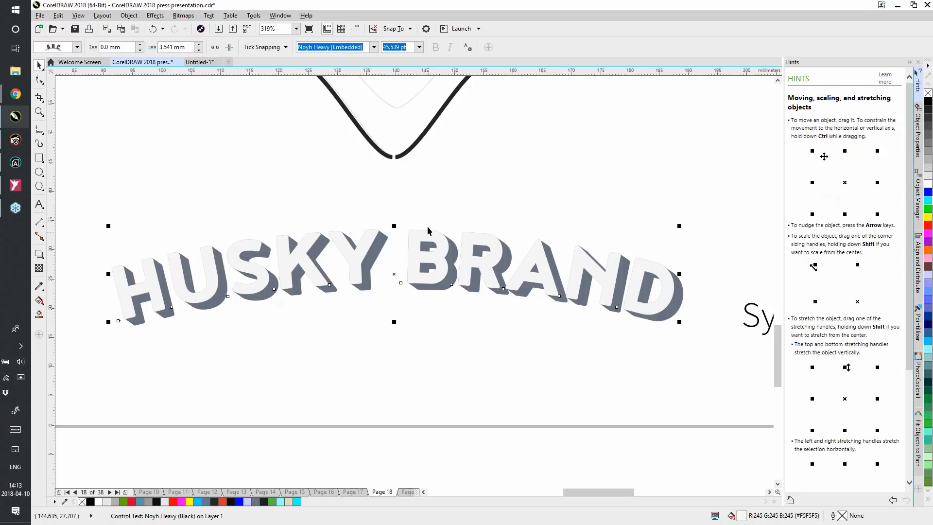
{"action": "left_click", "coordinate": [40, 254]}
{"action": "left_click", "coordinate": [79, 318]}
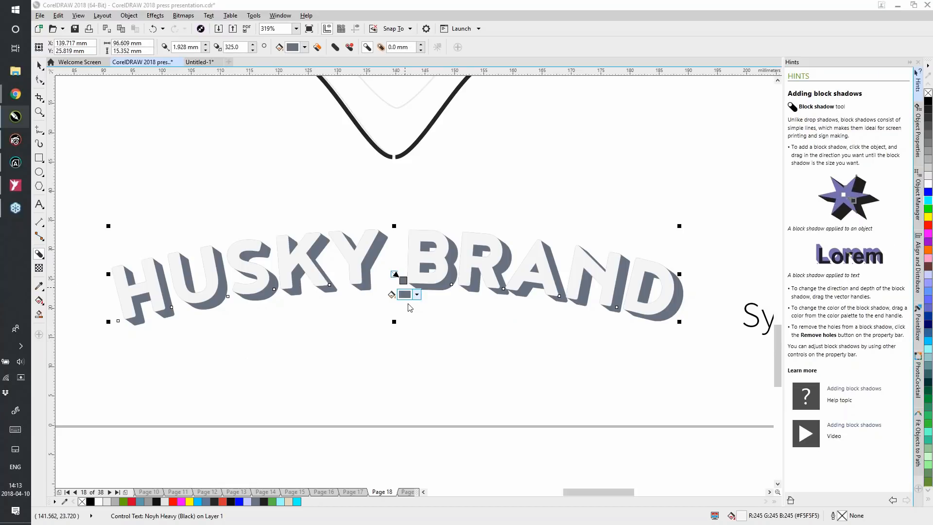
{"action": "left_click", "coordinate": [418, 297]}
{"action": "left_click", "coordinate": [408, 385]}
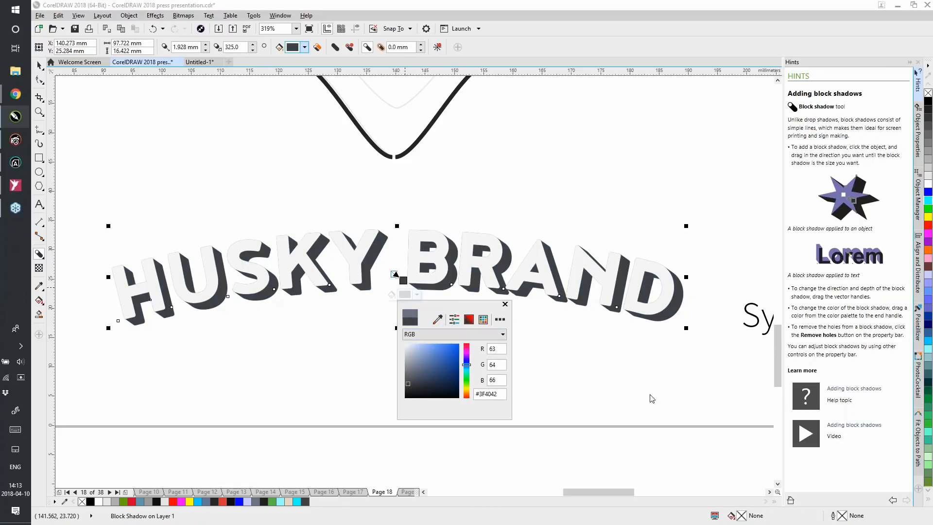
{"action": "left_click", "coordinate": [623, 374]}
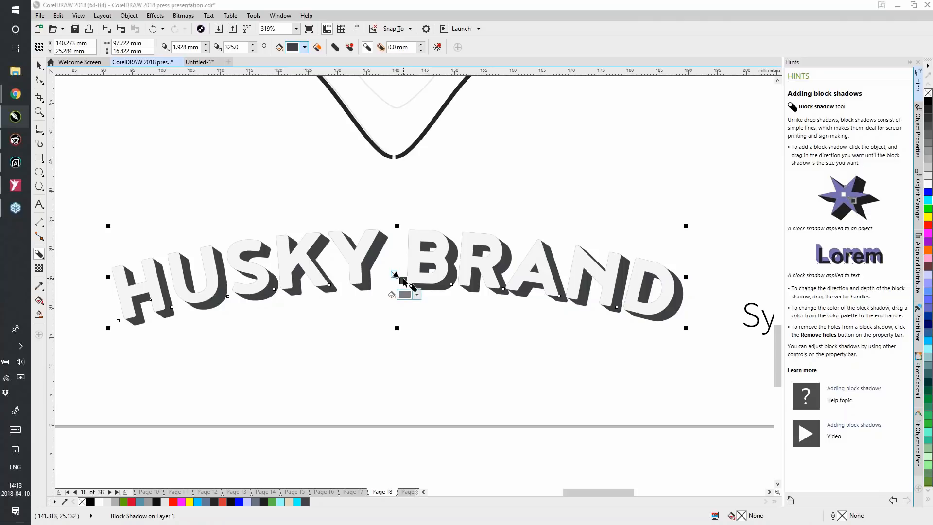
Adjust the lettering's block shadow to a depth of about 1.7 mm and a direction of about 330.6 degrees
{"action": "mouse_move", "coordinate": [396, 276]}
{"action": "left_mouse_down"}
{"action": "mouse_move", "coordinate": [414, 299]}
{"action": "mouse_move", "coordinate": [403, 278]}
{"action": "left_mouse_up"}
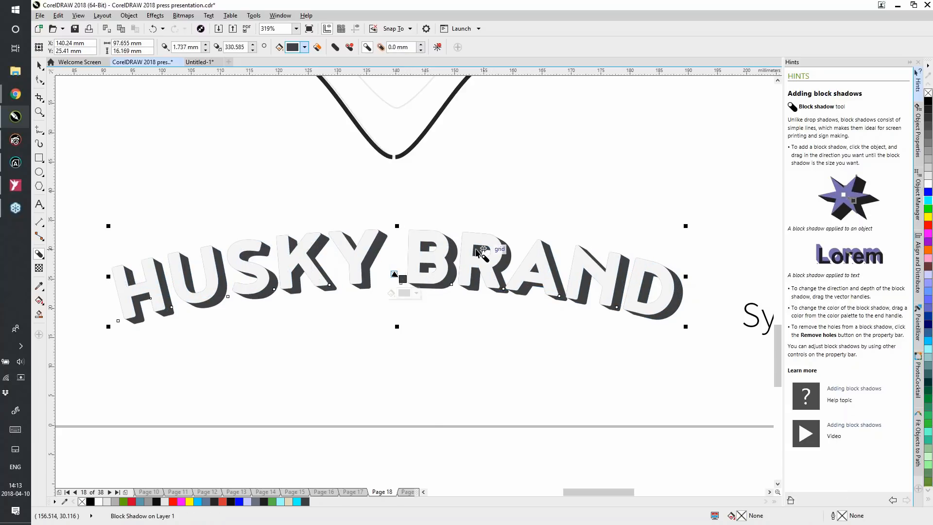
{"action": "left_click", "coordinate": [349, 49]}
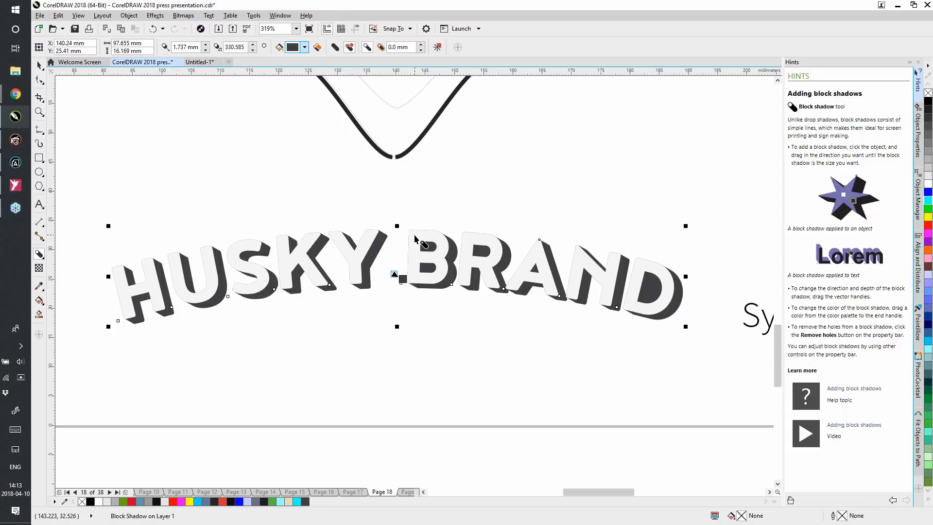
{"action": "key", "text": "shift+F4"}
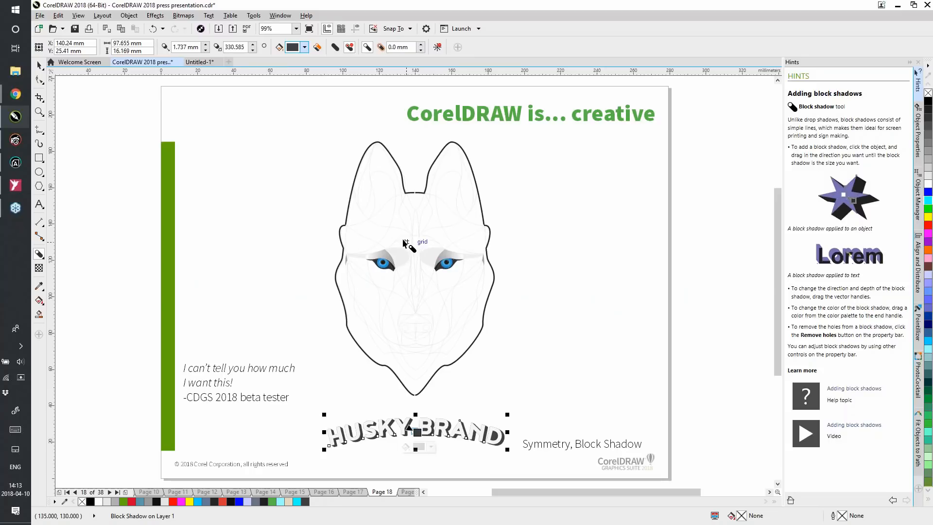
Deselect the HUSKY BRAND lettering and go to page 19 of the presentation
{"action": "left_click", "coordinate": [39, 65]}
{"action": "left_click", "coordinate": [305, 158]}
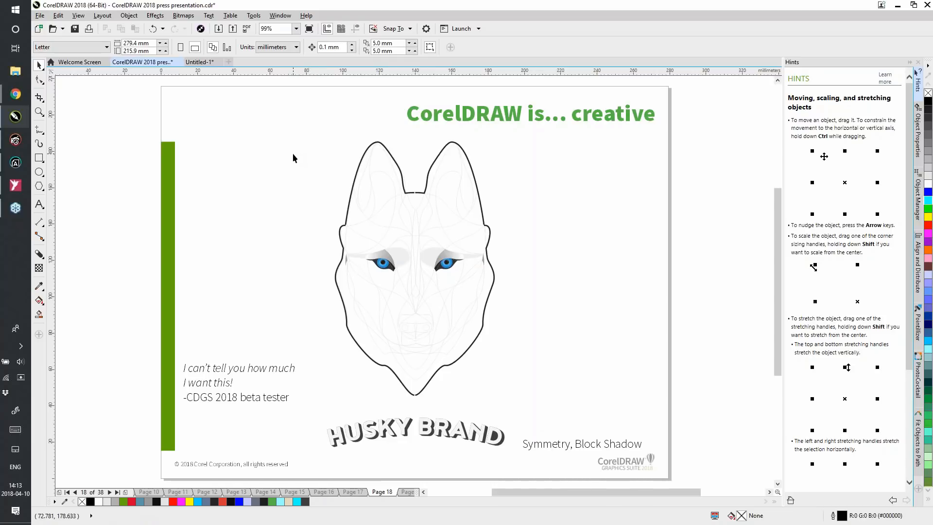
{"action": "key", "text": "Page_Down"}
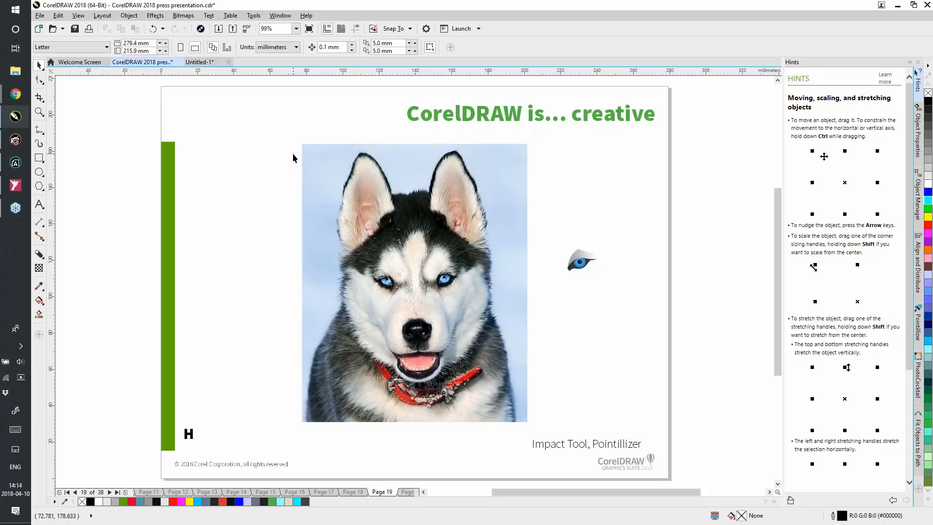
Draw a near-circular ellipse about 34.4 by 33.2 mm between the green bar and husky photo, and toggle off snapping to the document grid
{"action": "left_click", "coordinate": [39, 111]}
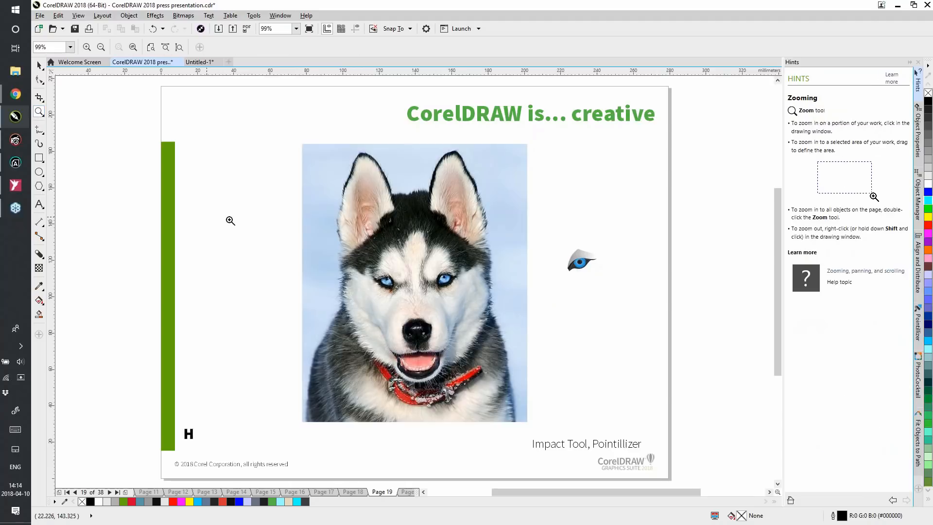
{"action": "left_click_drag", "start_coordinate": [200, 207], "coordinate": [303, 305]}
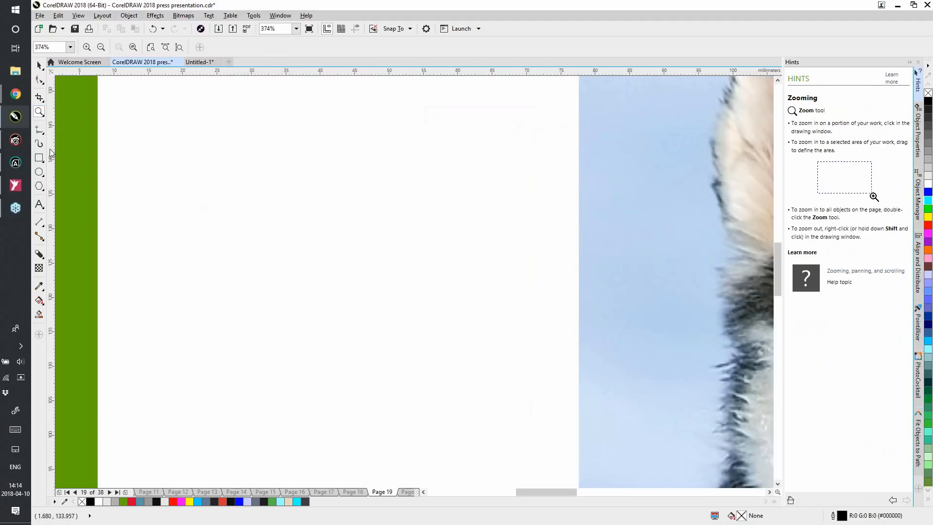
{"action": "left_click", "coordinate": [38, 172]}
{"action": "left_click_drag", "start_coordinate": [299, 163], "coordinate": [349, 206]}
{"action": "left_click_drag", "start_coordinate": [387, 237], "coordinate": [535, 391]}
{"action": "left_click", "coordinate": [395, 29]}
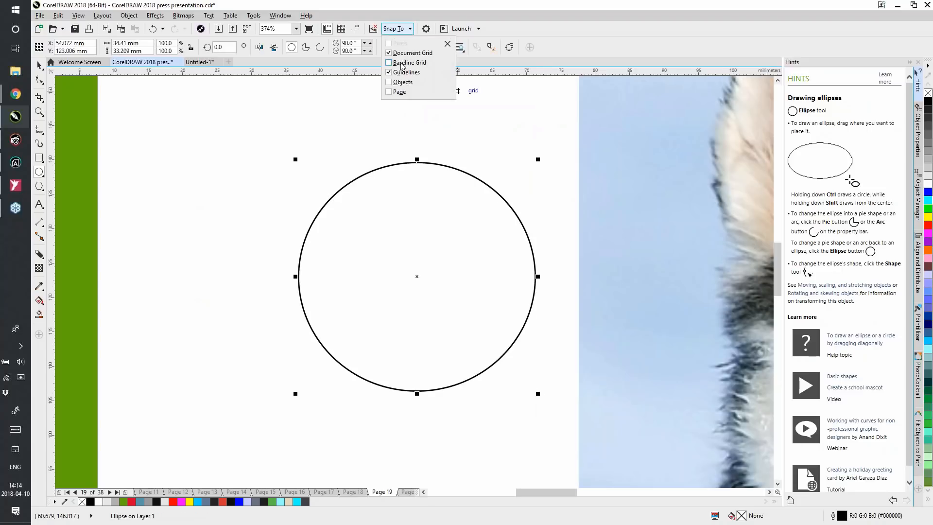
{"action": "left_click", "coordinate": [402, 53]}
Draw a parallel Impact effect that spans the area beside the circle and overlaps its left half
{"action": "left_click", "coordinate": [39, 257]}
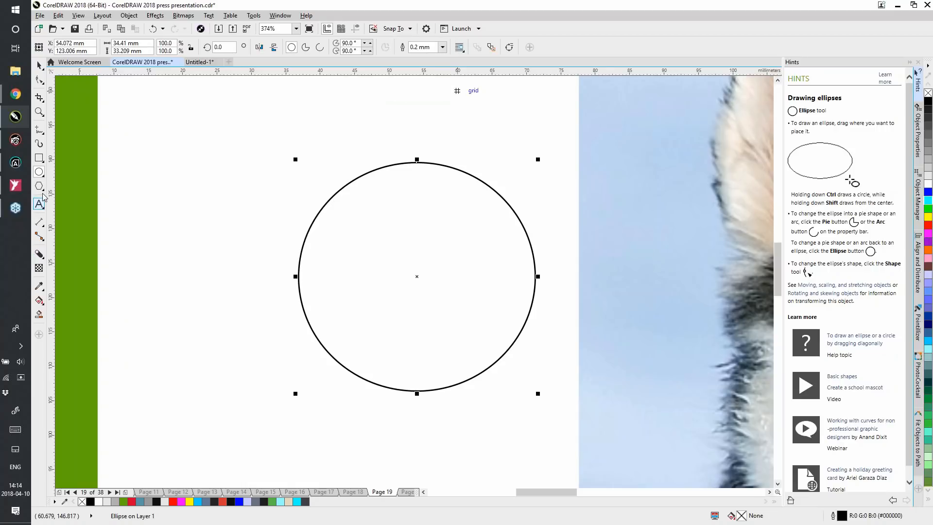
{"action": "left_click", "coordinate": [42, 189]}
{"action": "left_click", "coordinate": [84, 223]}
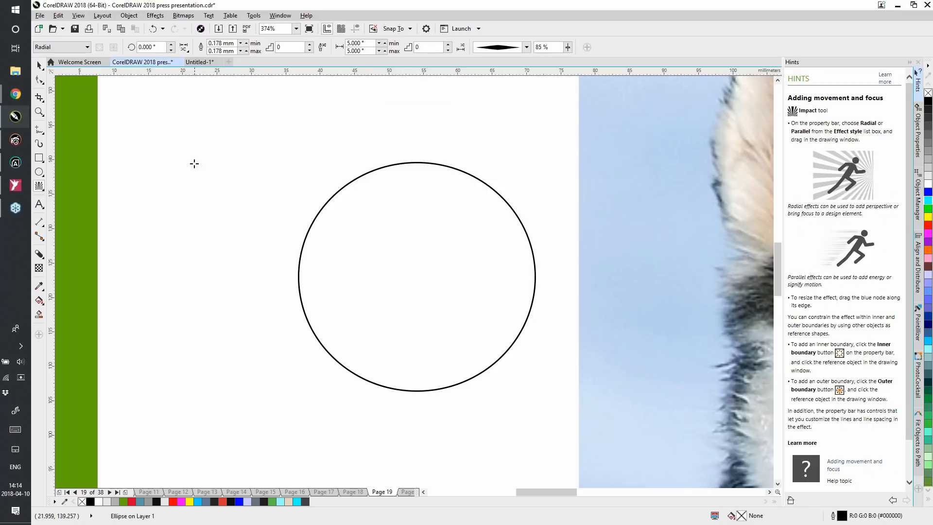
{"action": "left_click_drag", "start_coordinate": [193, 163], "coordinate": [287, 197]}
{"action": "left_click", "coordinate": [73, 46]}
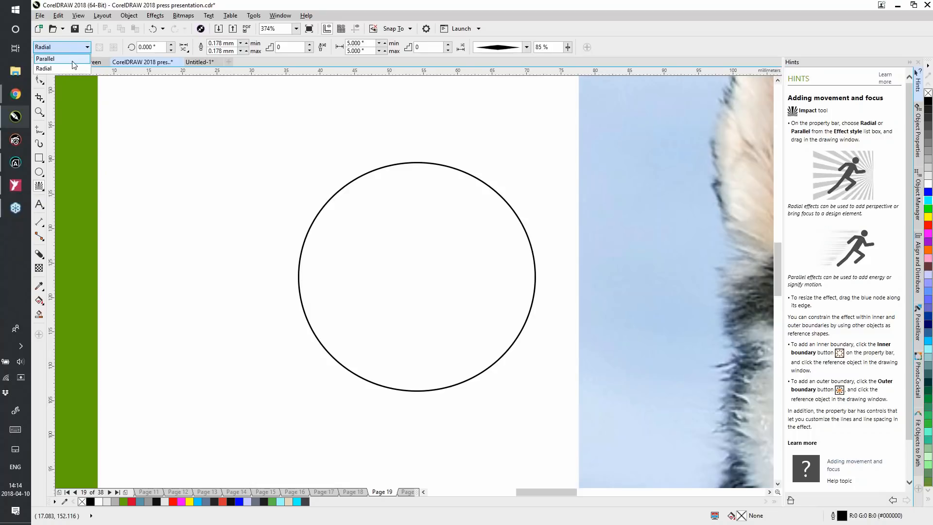
{"action": "left_click", "coordinate": [69, 66]}
{"action": "left_click", "coordinate": [68, 47]}
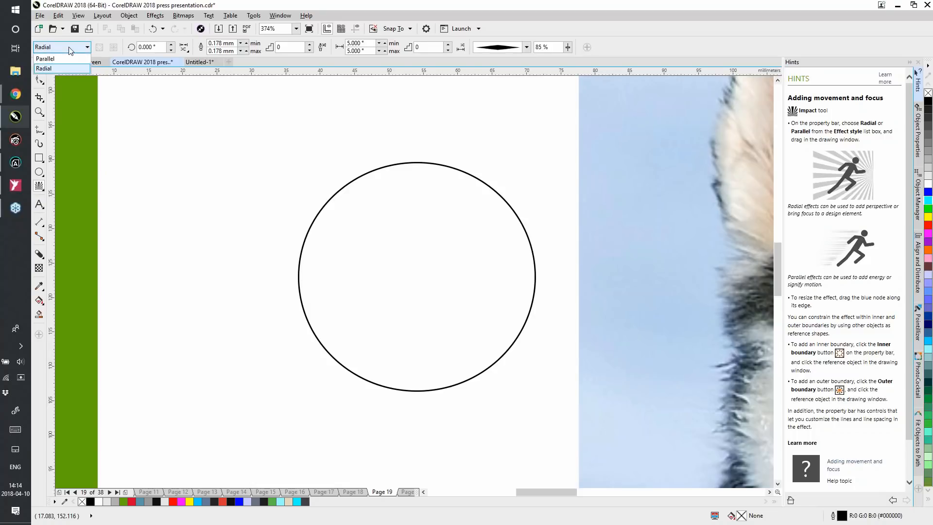
{"action": "left_click", "coordinate": [70, 59]}
{"action": "left_click_drag", "start_coordinate": [166, 160], "coordinate": [423, 391]}
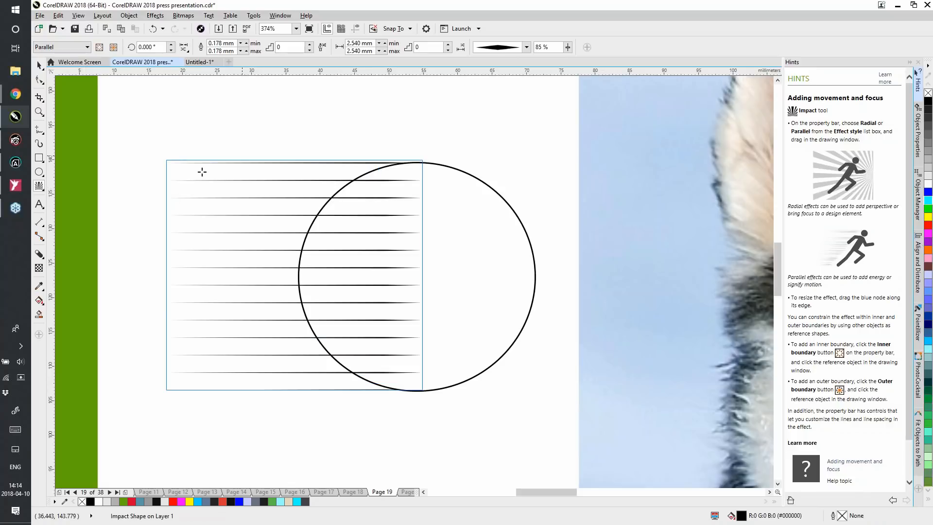
Use the circle as the inner boundary of the parallel Impact effect and randomize the lines' start points
{"action": "left_click", "coordinate": [100, 47]}
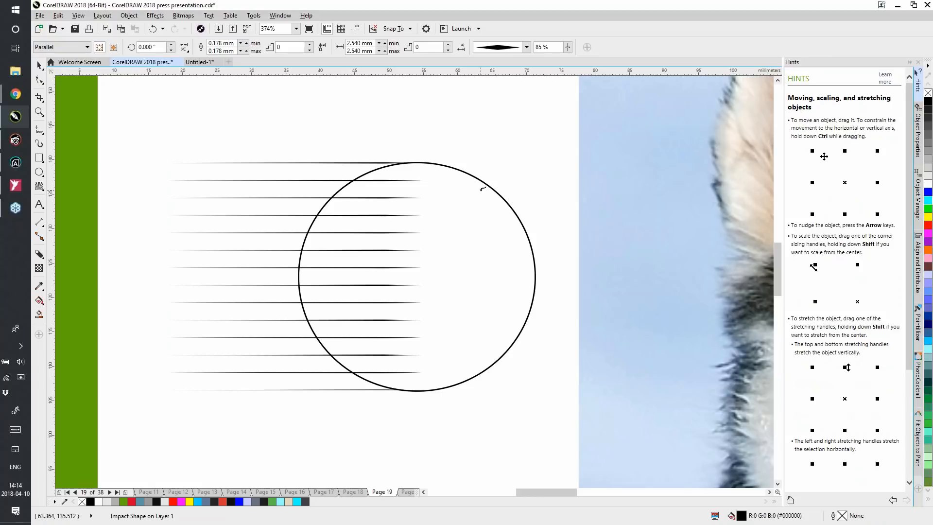
{"action": "left_click", "coordinate": [486, 184]}
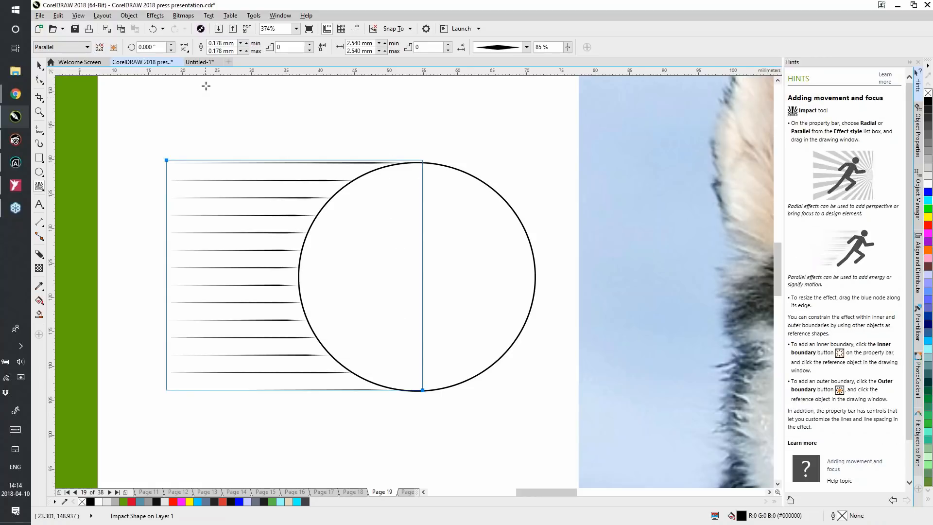
{"action": "left_click", "coordinate": [184, 48]}
{"action": "left_click", "coordinate": [189, 63]}
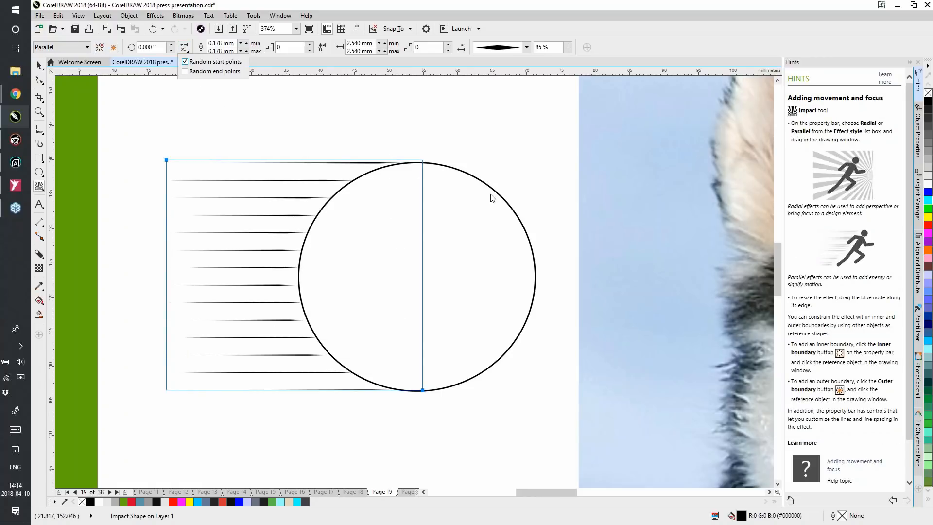
{"action": "left_click", "coordinate": [352, 106]}
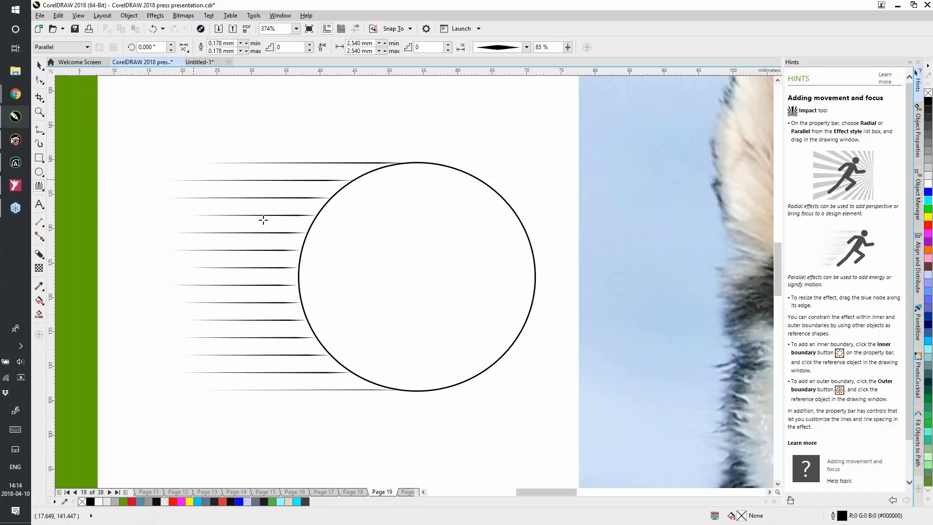
Draw a radial Impact effect from the circle's centre out to its outline, check its start and end point randomization options, and deselect it
{"action": "left_click", "coordinate": [86, 47]}
{"action": "left_click", "coordinate": [47, 65]}
{"action": "left_click_drag", "start_coordinate": [413, 280], "coordinate": [520, 330]}
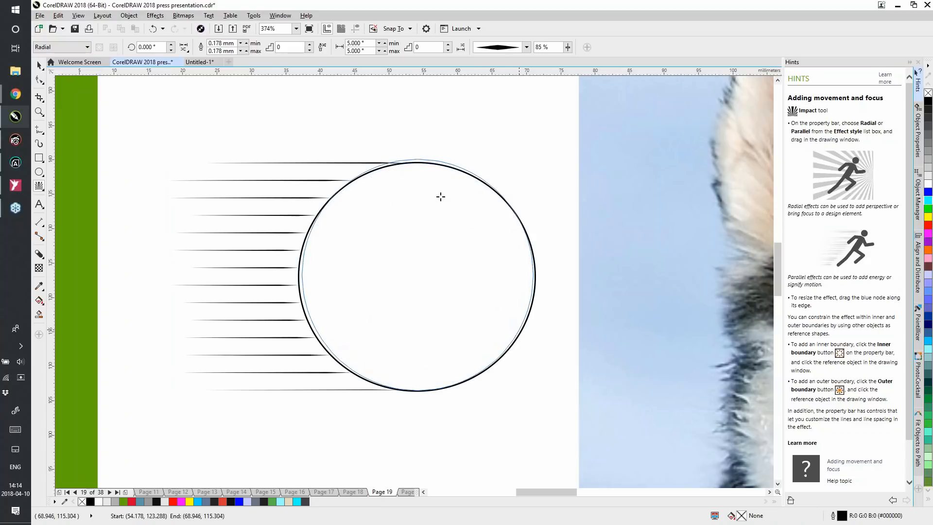
{"action": "left_click_drag", "start_coordinate": [386, 202], "coordinate": [387, 201]}
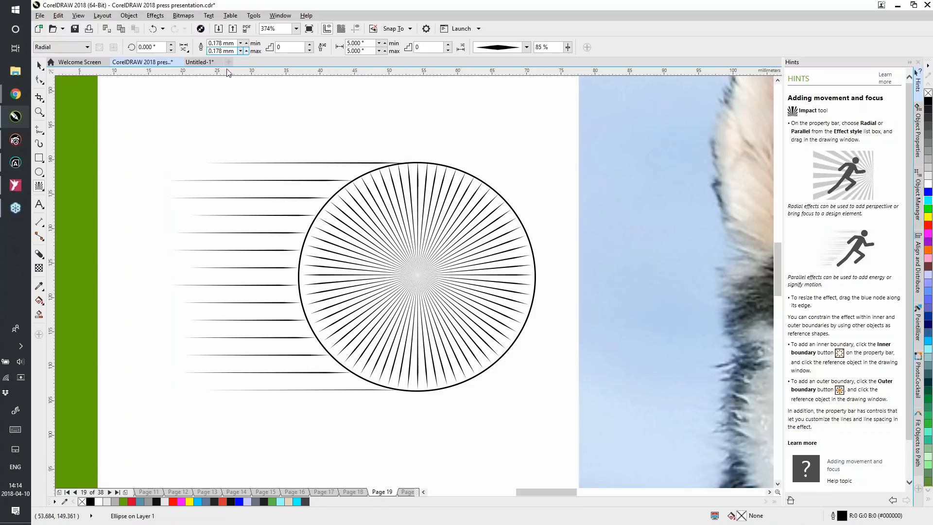
{"action": "left_click", "coordinate": [185, 47]}
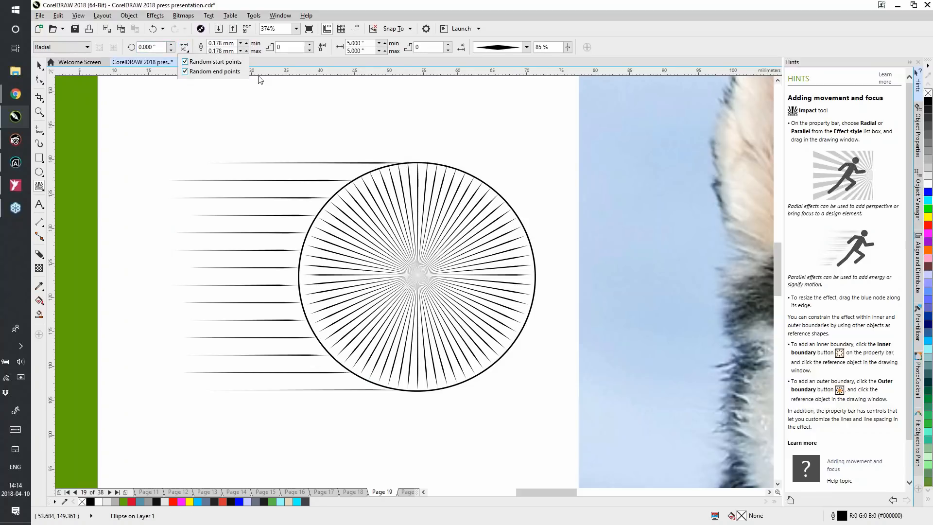
{"action": "left_click", "coordinate": [185, 49]}
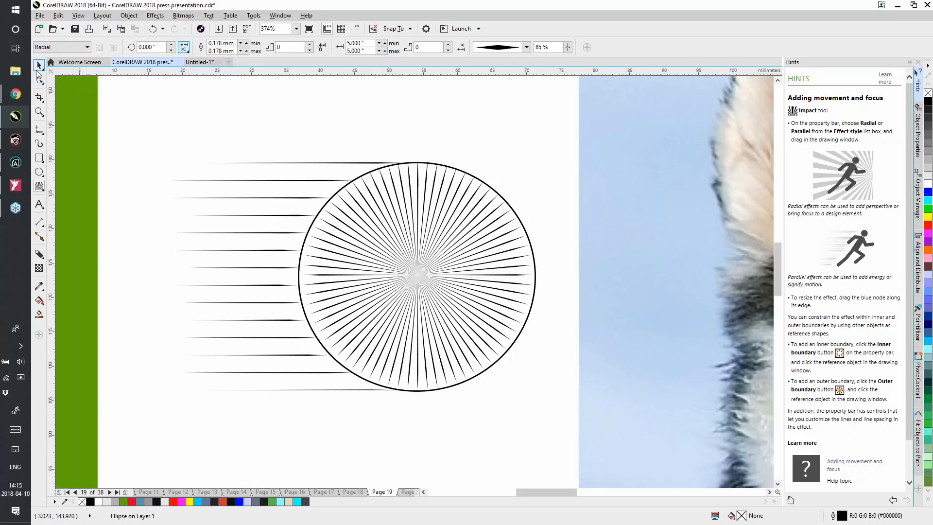
{"action": "left_click", "coordinate": [38, 66]}
{"action": "left_click", "coordinate": [399, 140]}
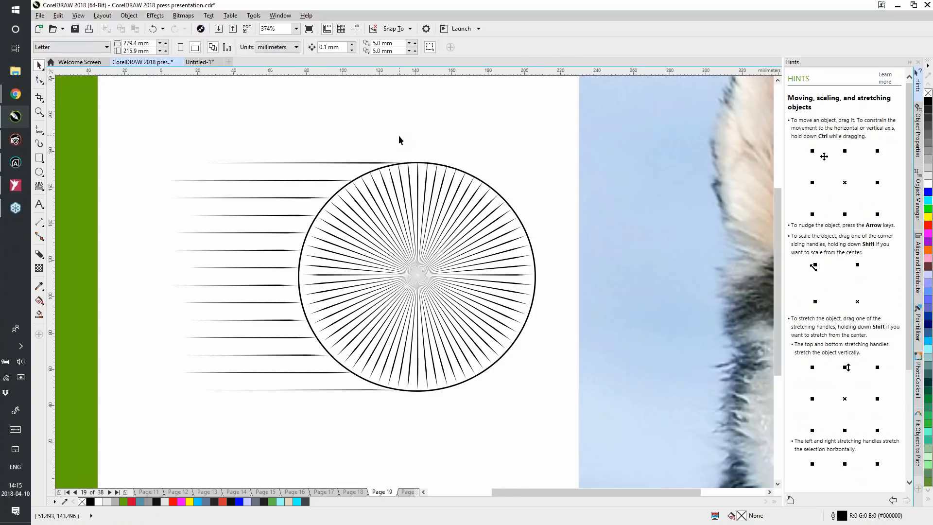
Examine the radial Impact lines in the blue iris of the eye illustration beside the husky photo
{"action": "key", "text": "shift+F4"}
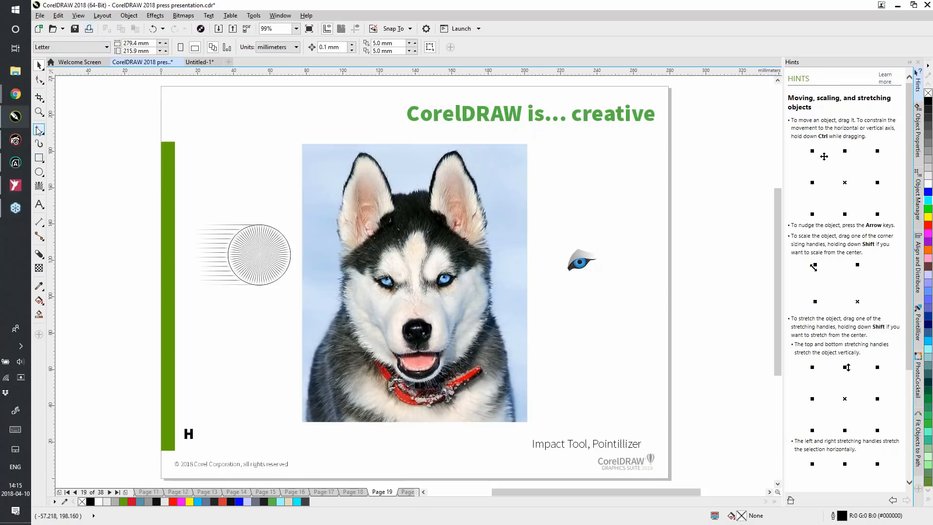
{"action": "left_click", "coordinate": [39, 111]}
{"action": "left_click_drag", "start_coordinate": [559, 238], "coordinate": [603, 282]}
{"action": "left_click_drag", "start_coordinate": [302, 211], "coordinate": [518, 388]}
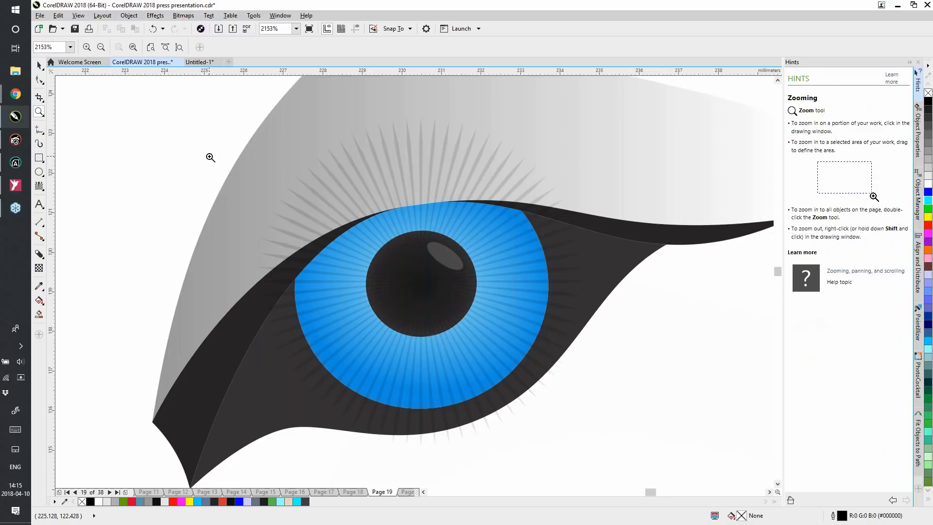
{"action": "key", "text": "shift+F4"}
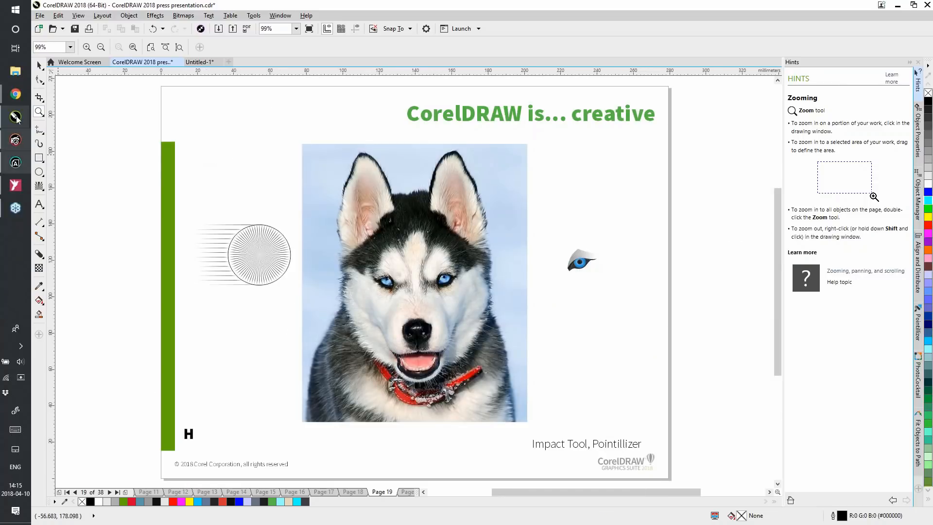
Show the Pointillizer settings and widen their docker slightly
{"action": "left_click", "coordinate": [39, 65]}
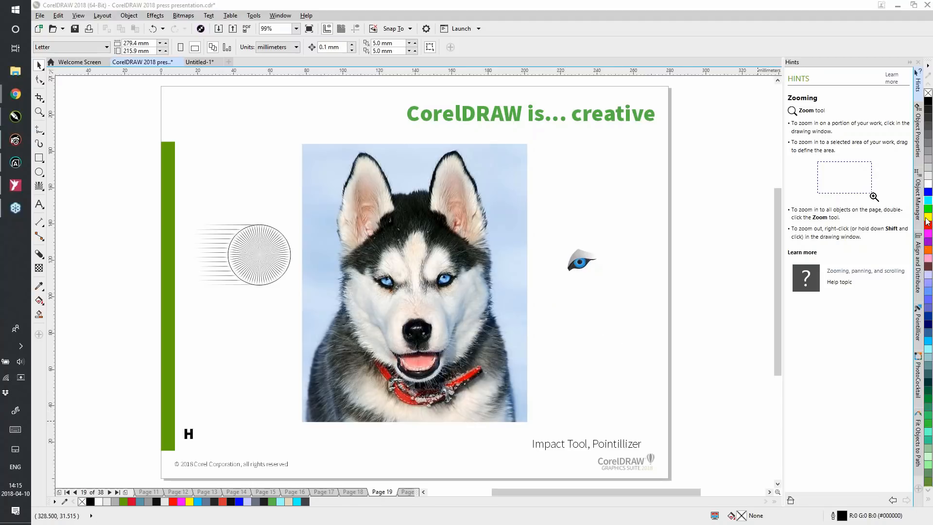
{"action": "left_click", "coordinate": [913, 322]}
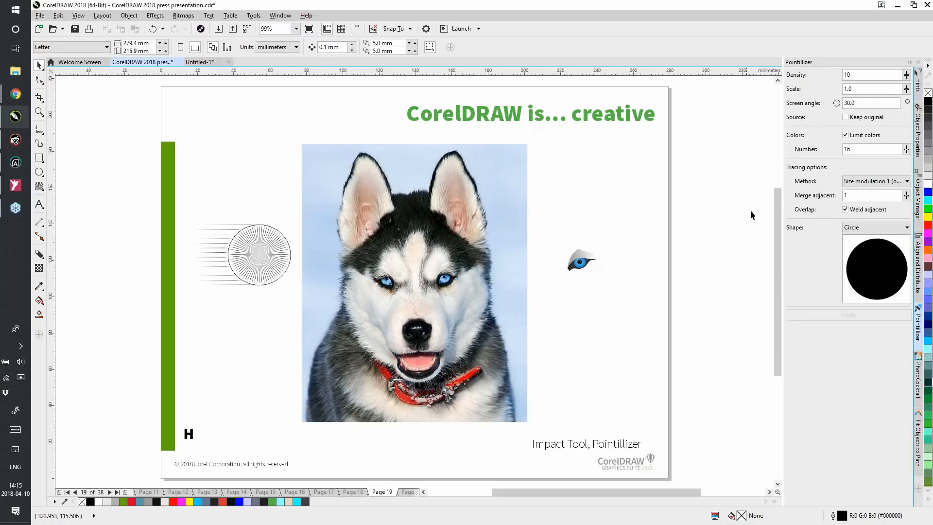
{"action": "left_click_drag", "start_coordinate": [784, 255], "coordinate": [771, 254]}
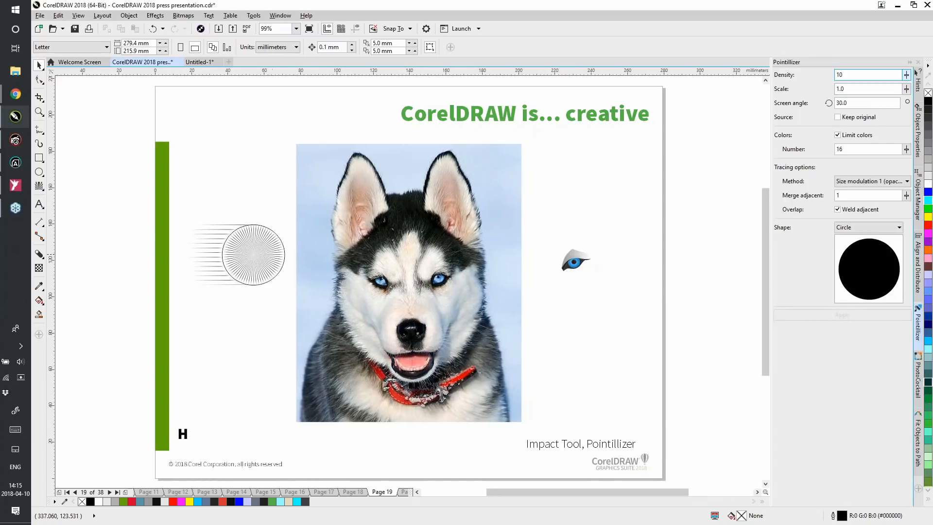
Convert the husky photo into a Pointillizer mosaic of circles with density 10 and 16 colors, inspect it and undo the conversion
{"action": "left_click", "coordinate": [437, 249]}
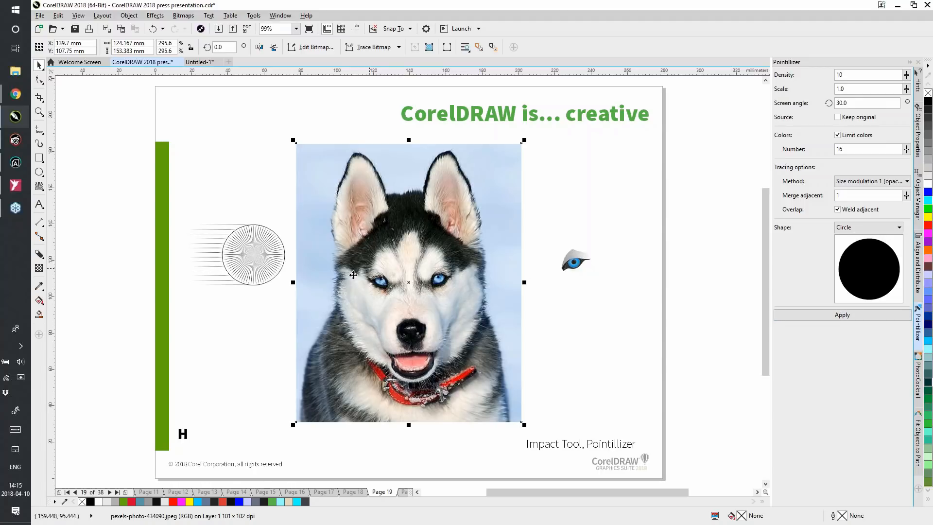
{"action": "left_click", "coordinate": [851, 316]}
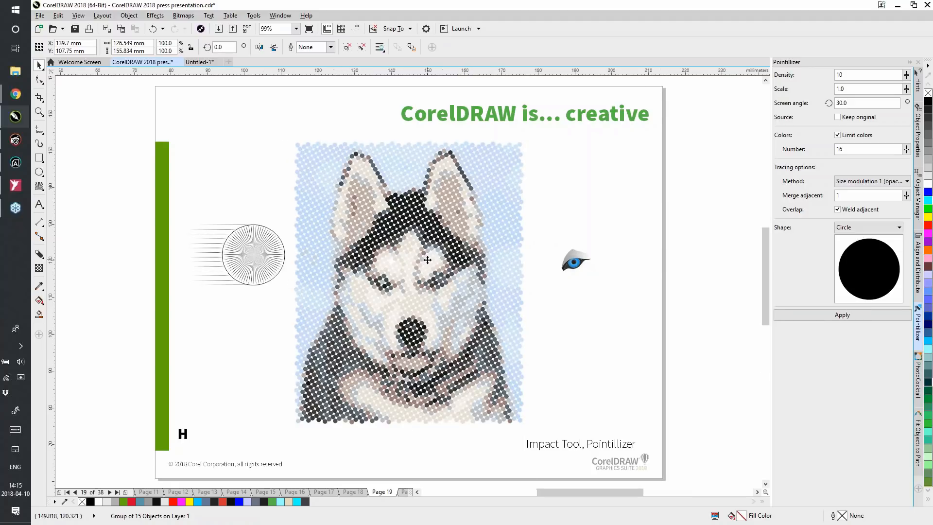
{"action": "scroll", "coordinate": [427, 260], "scroll_direction": "up", "scroll_amount": 4}
{"action": "scroll", "coordinate": [428, 269], "scroll_direction": "down", "scroll_amount": 4}
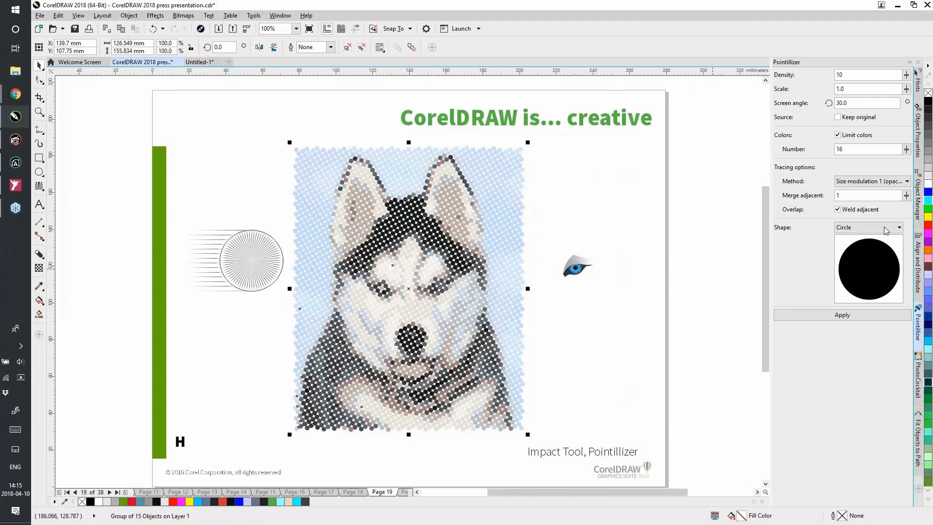
{"action": "left_click", "coordinate": [153, 29]}
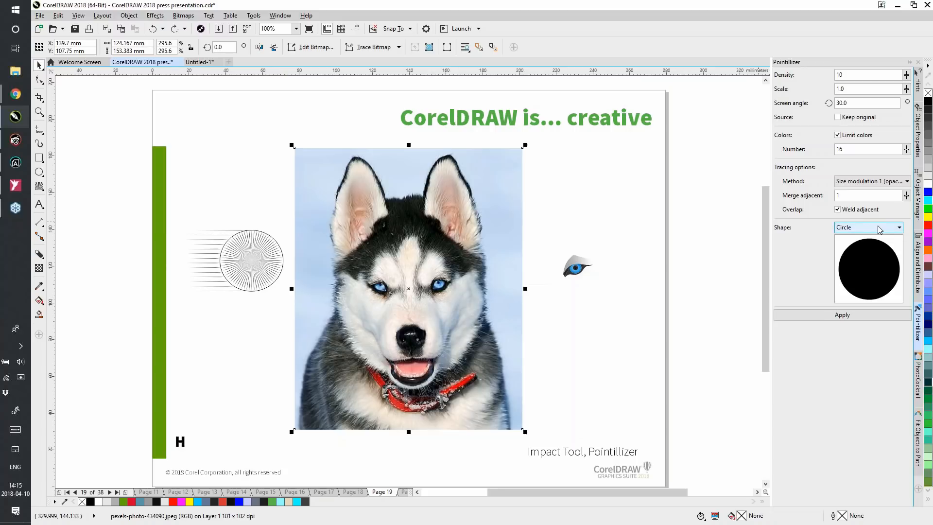
Convert the husky photo into a Pointillizer mosaic using the letter H as the custom shape, inspect the tiles up close and deselect it
{"action": "left_click", "coordinate": [900, 228]}
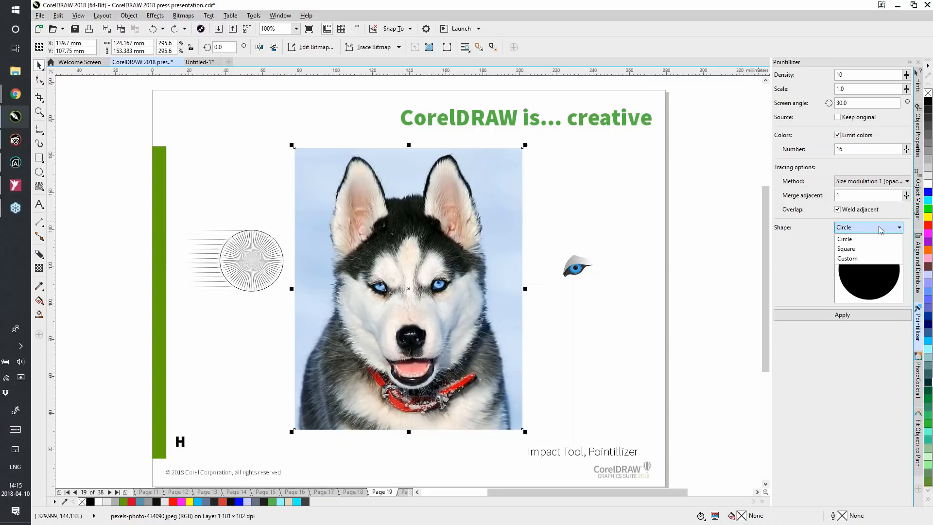
{"action": "left_click", "coordinate": [856, 258]}
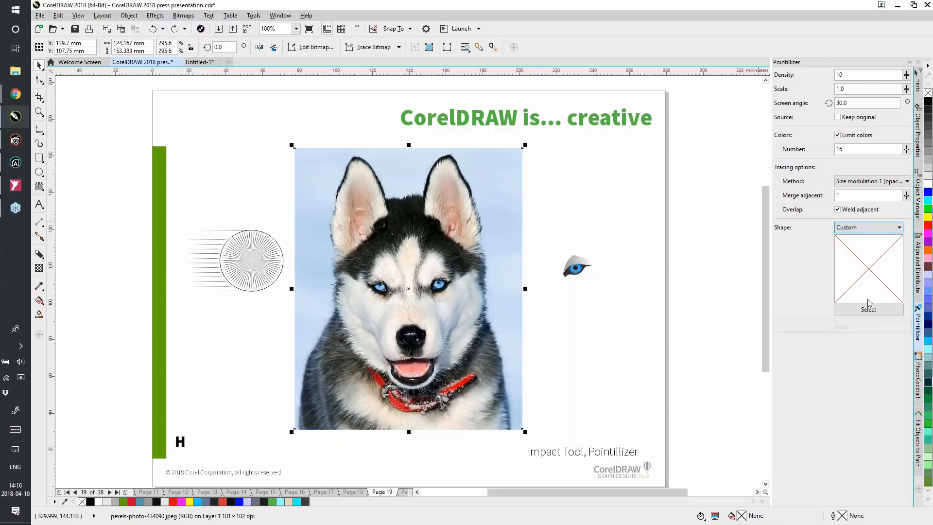
{"action": "left_click", "coordinate": [178, 441]}
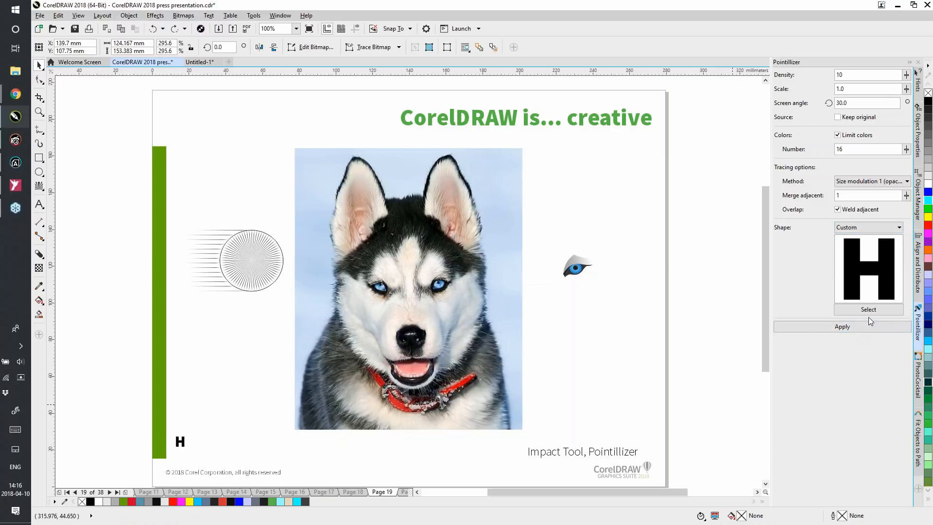
{"action": "left_click", "coordinate": [430, 286]}
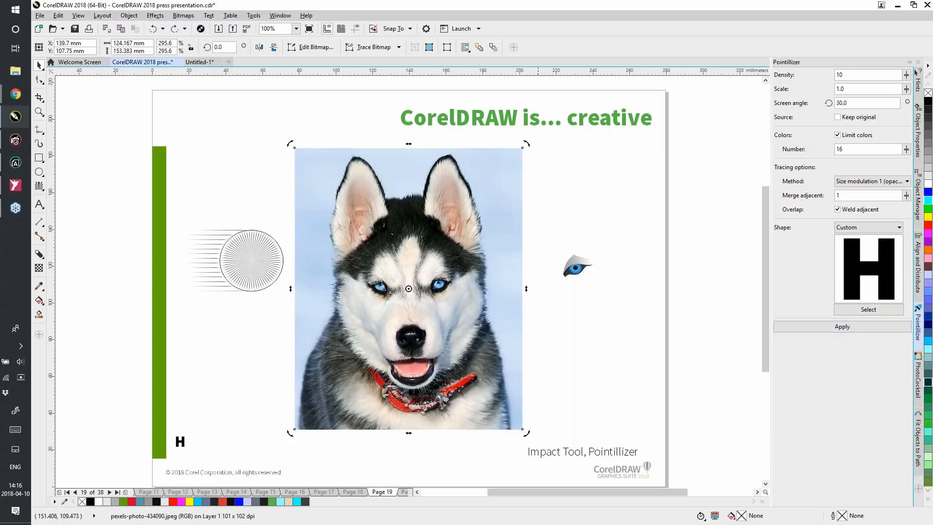
{"action": "left_click", "coordinate": [875, 329]}
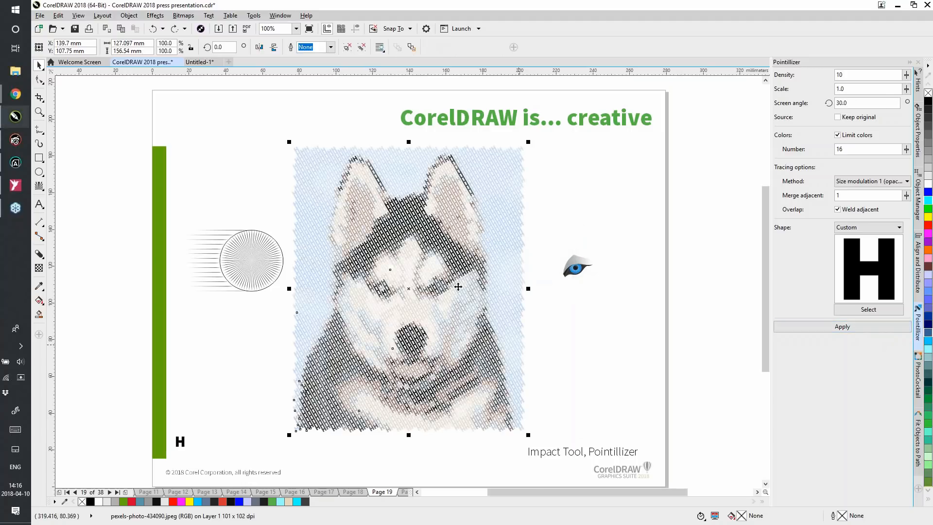
{"action": "scroll", "coordinate": [459, 286], "scroll_direction": "up", "scroll_amount": 1}
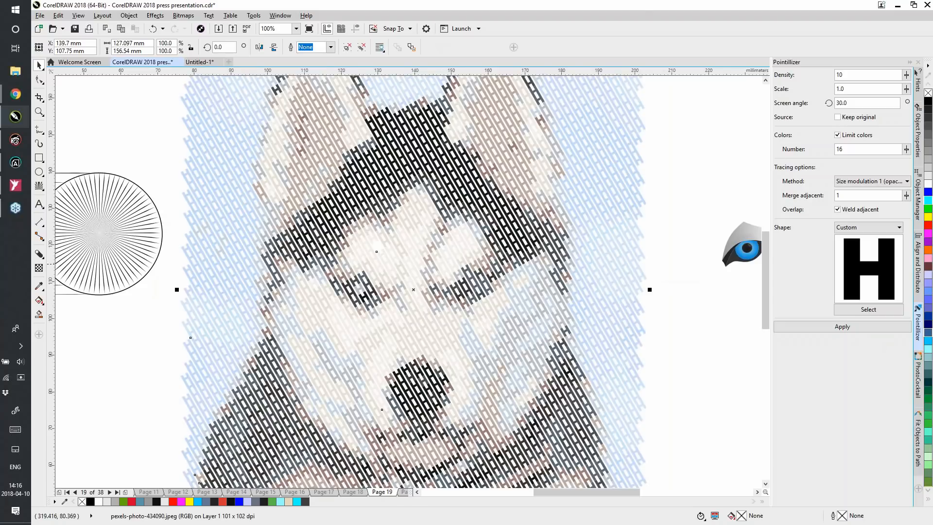
{"action": "scroll", "coordinate": [394, 255], "scroll_direction": "up", "scroll_amount": 2}
{"action": "scroll", "coordinate": [585, 283], "scroll_direction": "down", "scroll_amount": 2}
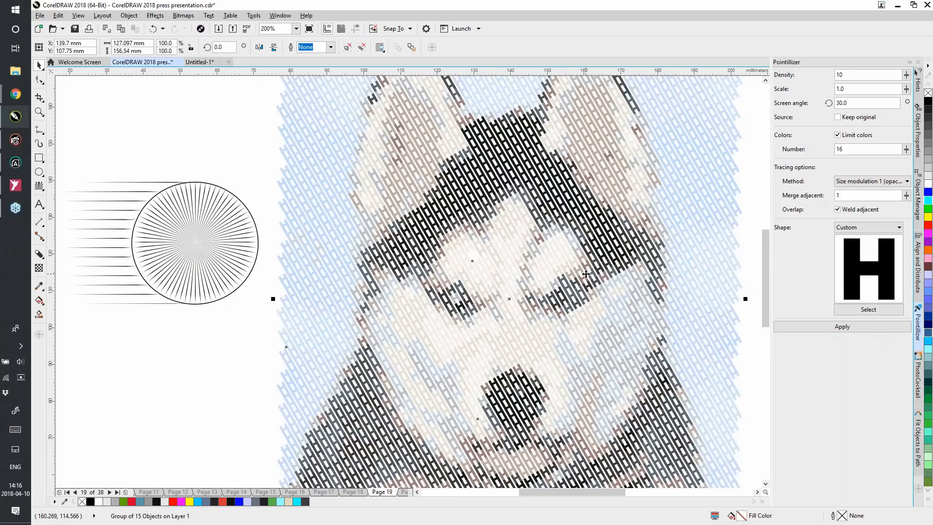
{"action": "scroll", "coordinate": [597, 321], "scroll_direction": "down", "scroll_amount": 2}
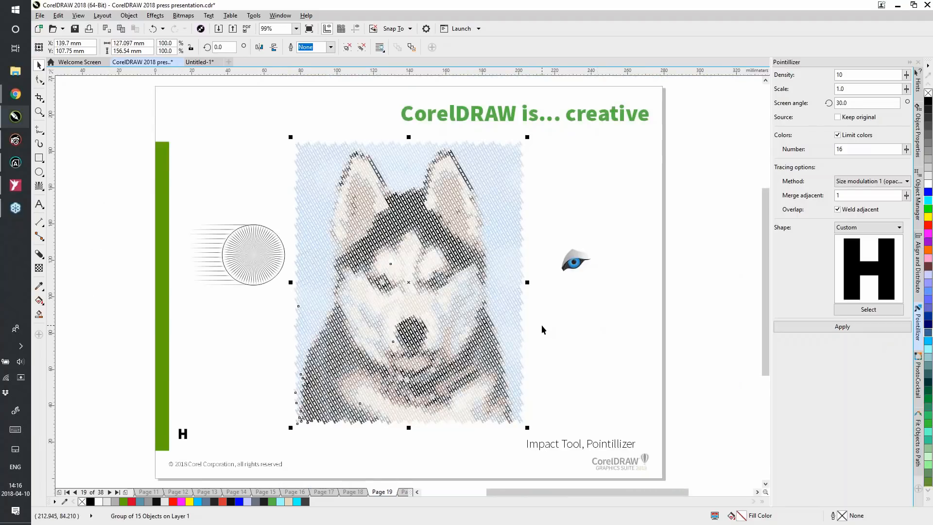
{"action": "left_click", "coordinate": [197, 111]}
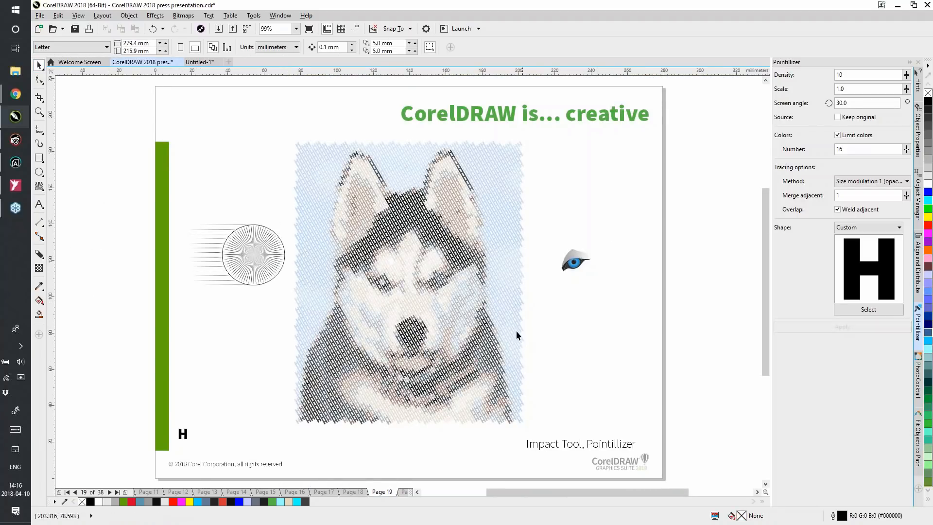
Go to page 20 of the presentation and show the Align and Distribute options
{"action": "left_click", "coordinate": [406, 493]}
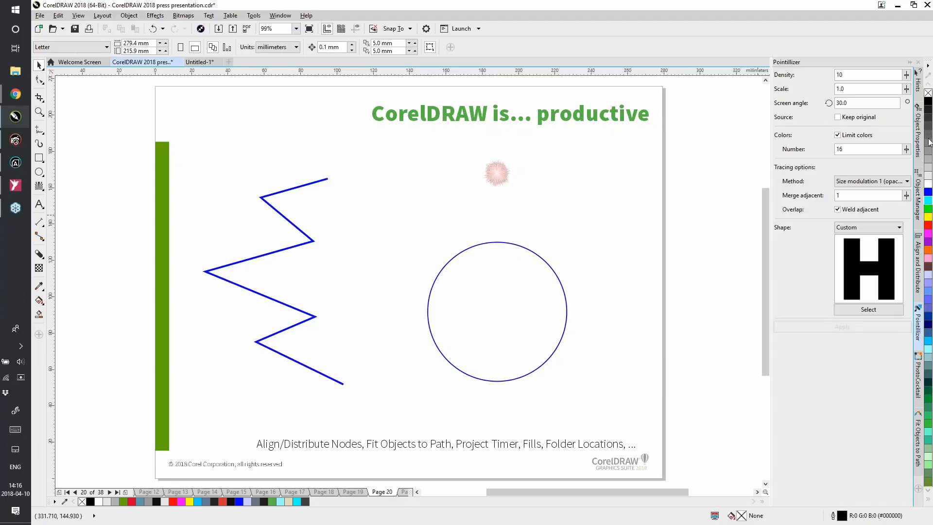
{"action": "left_click", "coordinate": [932, 179]}
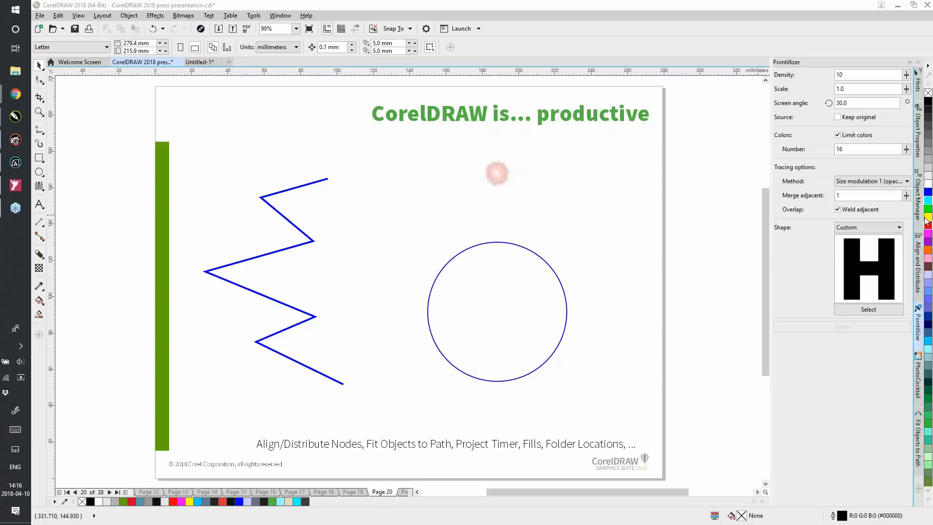
{"action": "left_click", "coordinate": [918, 265]}
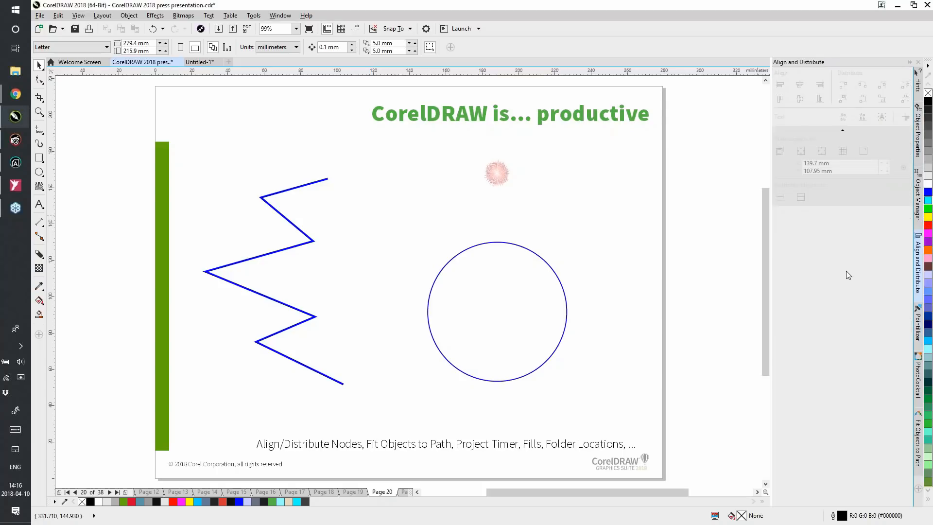
Align the zigzag curve's left-hand nodes to their left edge and its right-hand nodes to their right edge
{"action": "left_click", "coordinate": [288, 190]}
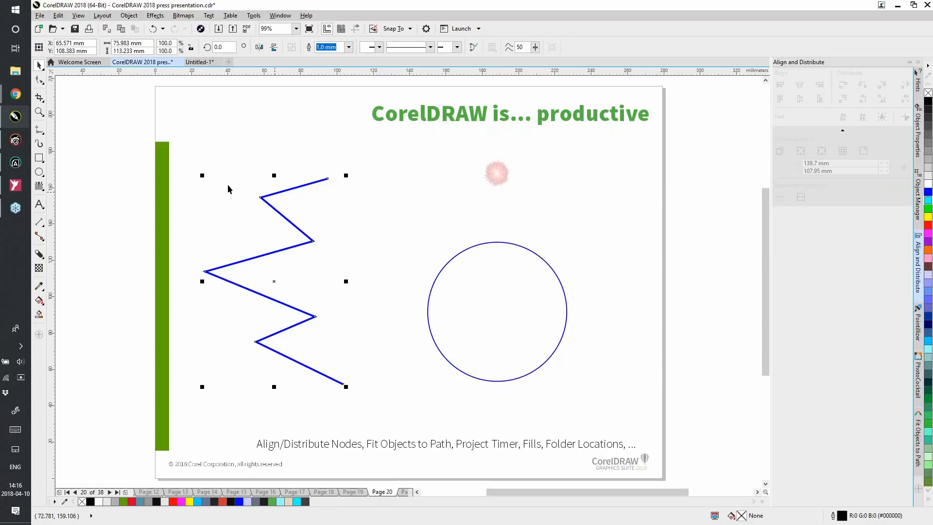
{"action": "left_click", "coordinate": [39, 79]}
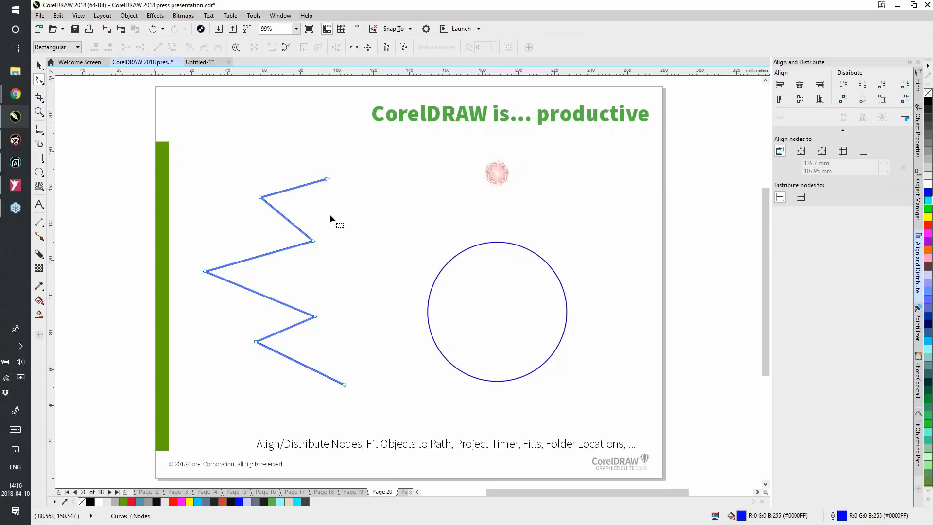
{"action": "left_click_drag", "start_coordinate": [172, 156], "coordinate": [284, 413]}
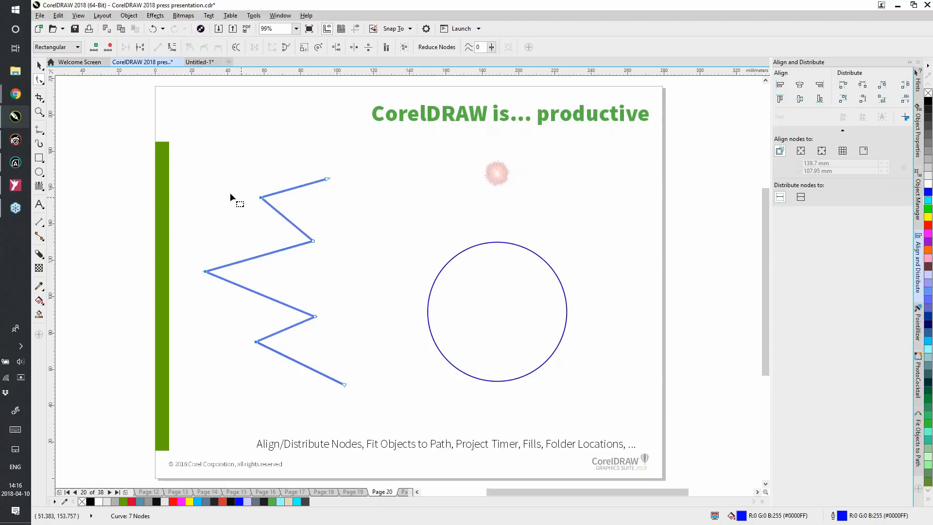
{"action": "left_click", "coordinate": [780, 86]}
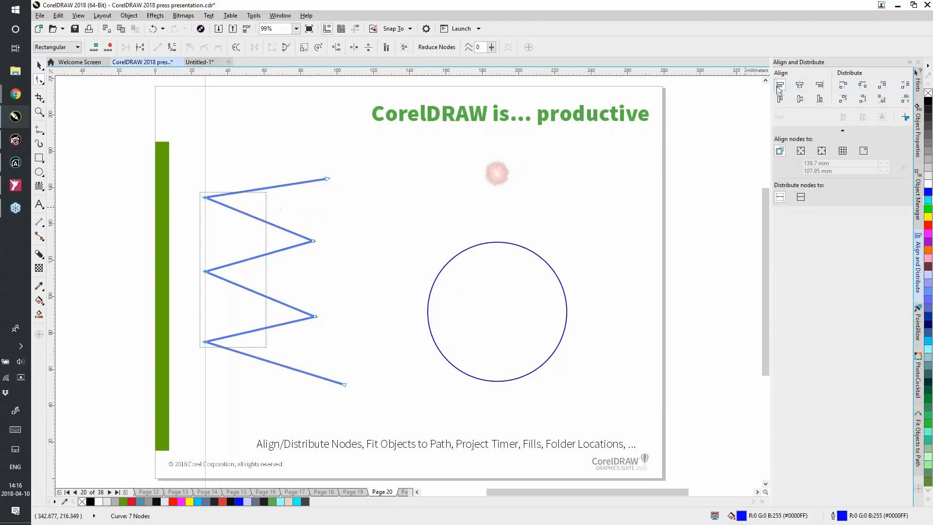
{"action": "left_click_drag", "start_coordinate": [347, 154], "coordinate": [285, 407]}
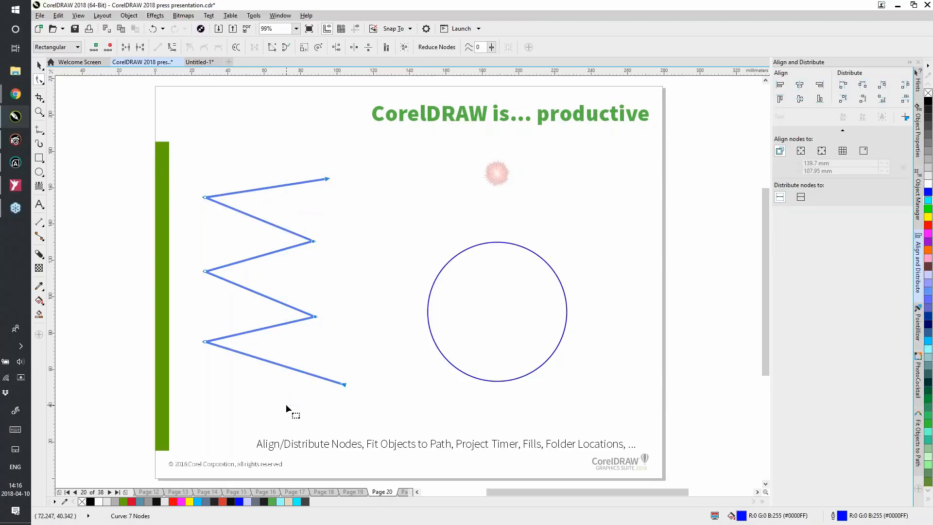
{"action": "left_click", "coordinate": [820, 84]}
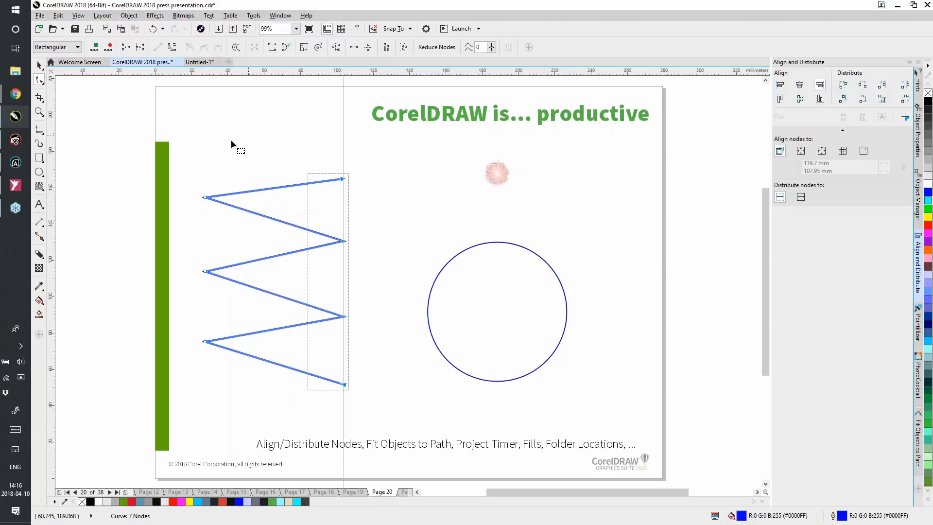
Distribute all nodes of the zigzag curve evenly in the vertical direction by their centers and deselect the curve
{"action": "left_click_drag", "start_coordinate": [187, 149], "coordinate": [374, 435]}
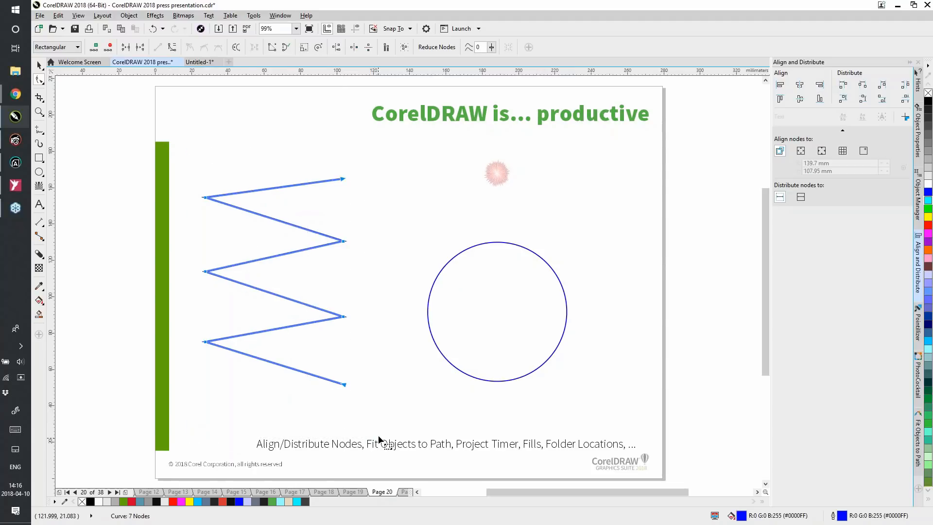
{"action": "left_click", "coordinate": [861, 98]}
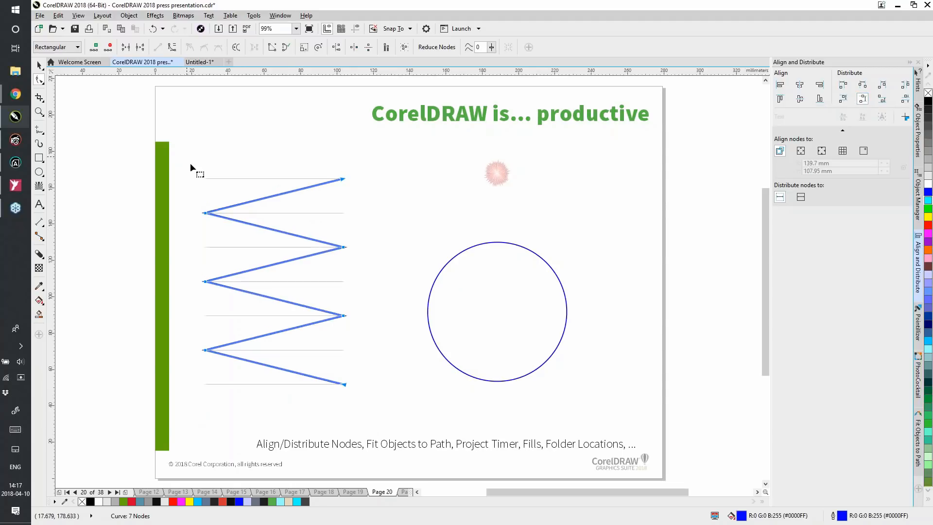
{"action": "left_click", "coordinate": [39, 68]}
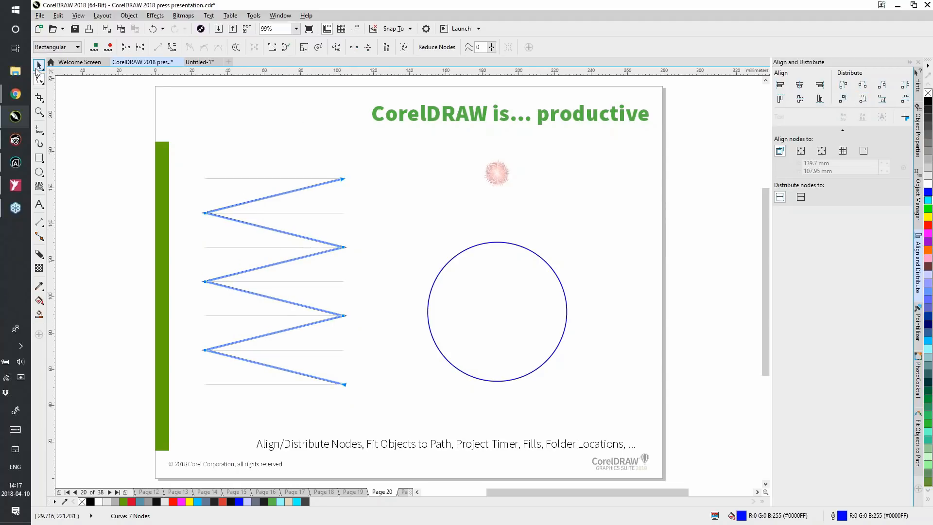
{"action": "left_click", "coordinate": [312, 135]}
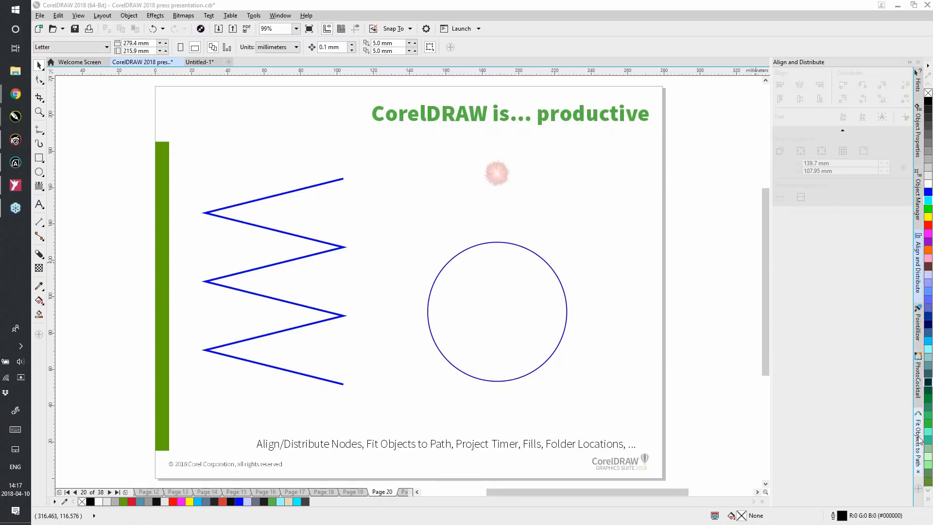
Fit the small red impact shape to the blue circle as a path with 11 duplicates and uniform object spacing
{"action": "left_click", "coordinate": [918, 460]}
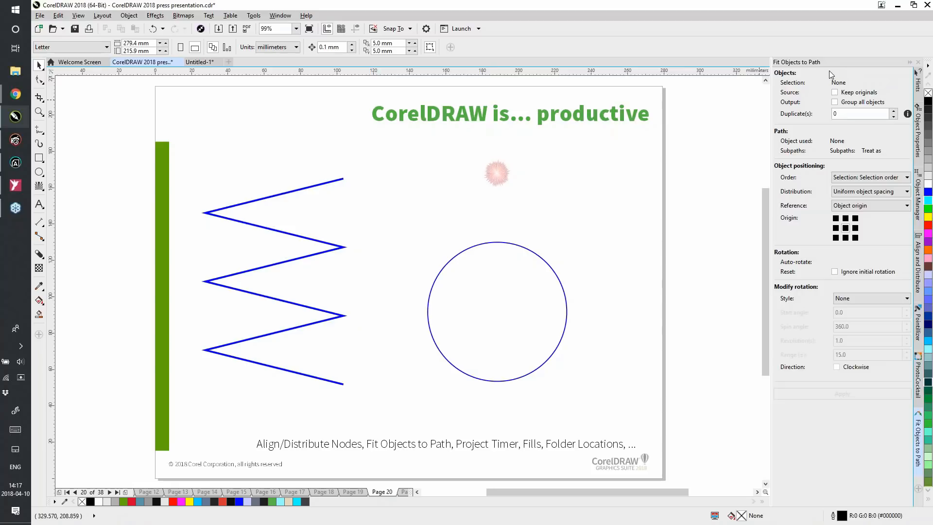
{"action": "left_click", "coordinate": [495, 174]}
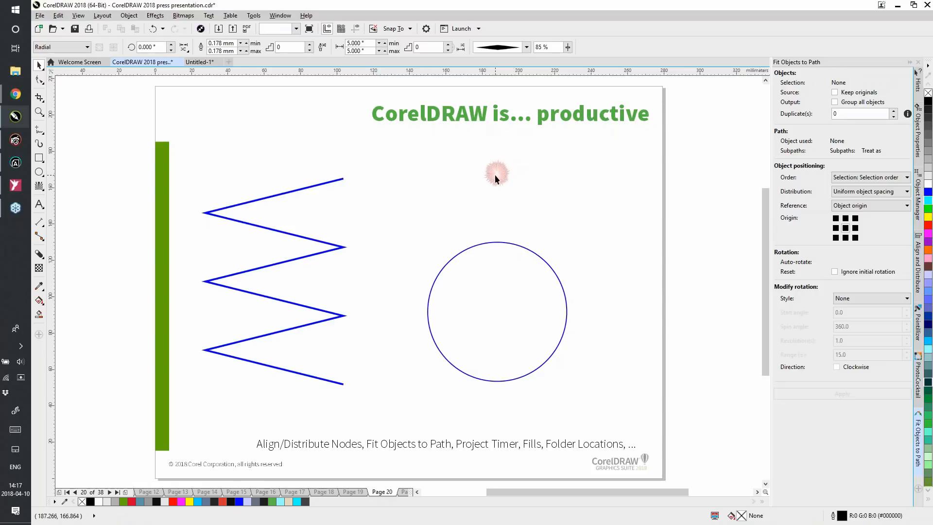
{"action": "left_click", "coordinate": [530, 253], "text": "shift"}
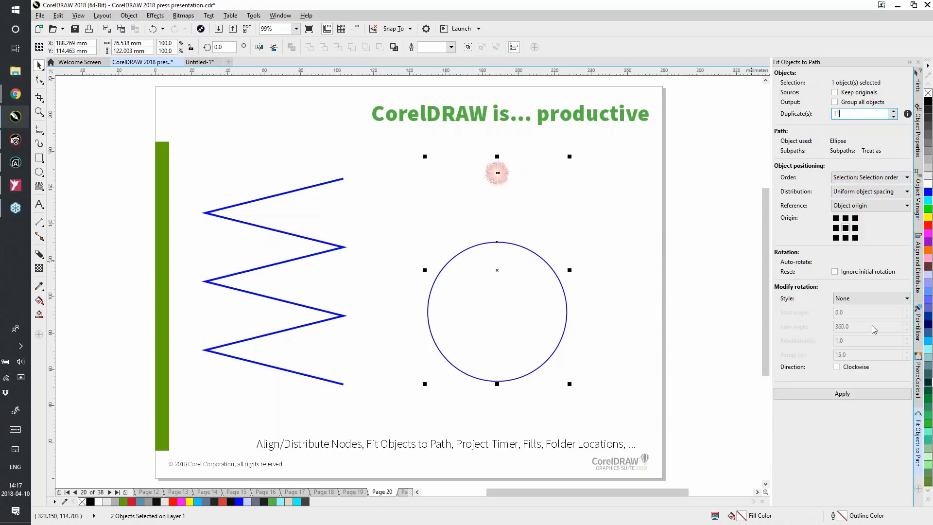
{"action": "left_click", "coordinate": [841, 393]}
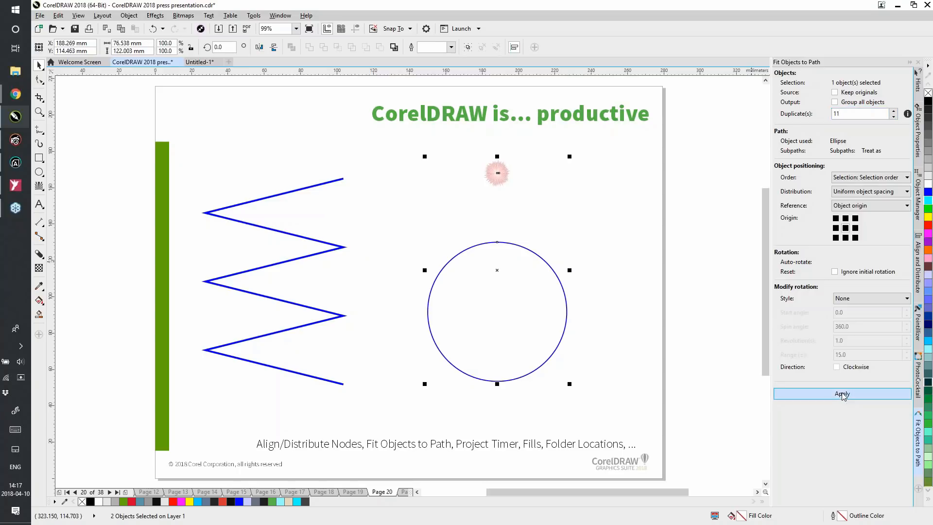
{"action": "left_click", "coordinate": [635, 355]}
Remove the outline from the circle that served as the path and deselect it
{"action": "left_click", "coordinate": [565, 298]}
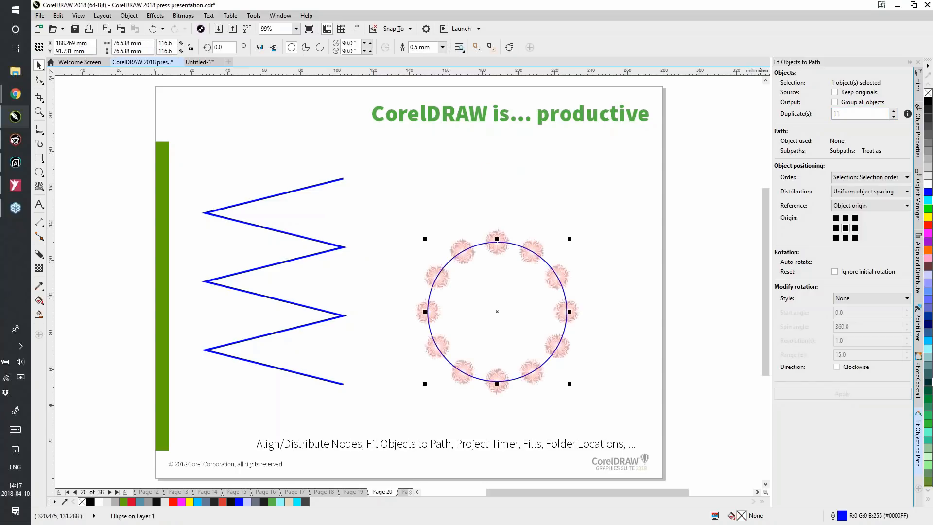
{"action": "right_click", "coordinate": [928, 93]}
{"action": "left_click", "coordinate": [693, 205]}
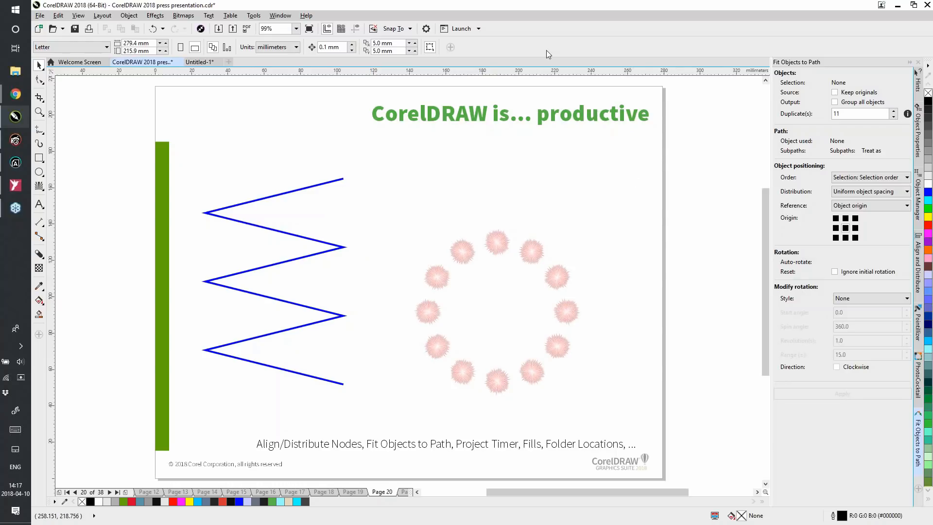
Show the Project Timer toolbar and open the task list for Task 1
{"action": "right_click", "coordinate": [579, 28]}
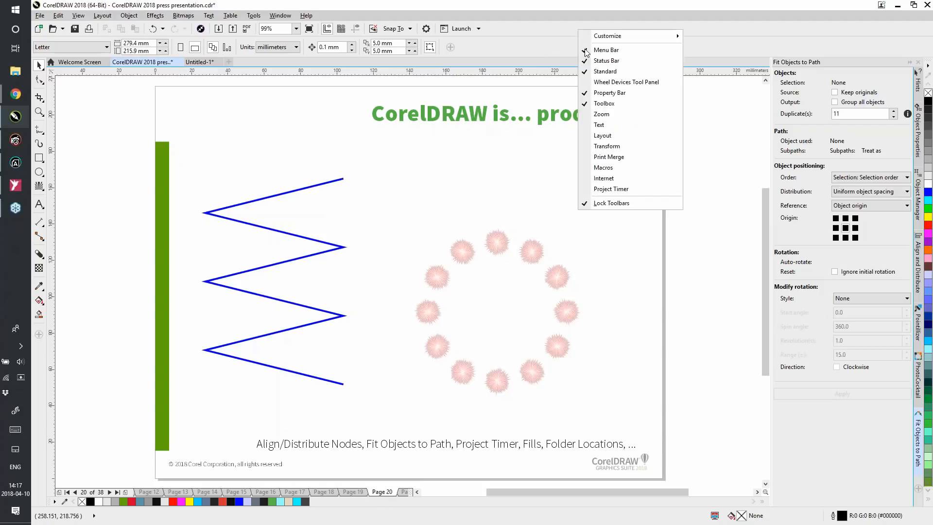
{"action": "left_click", "coordinate": [611, 189]}
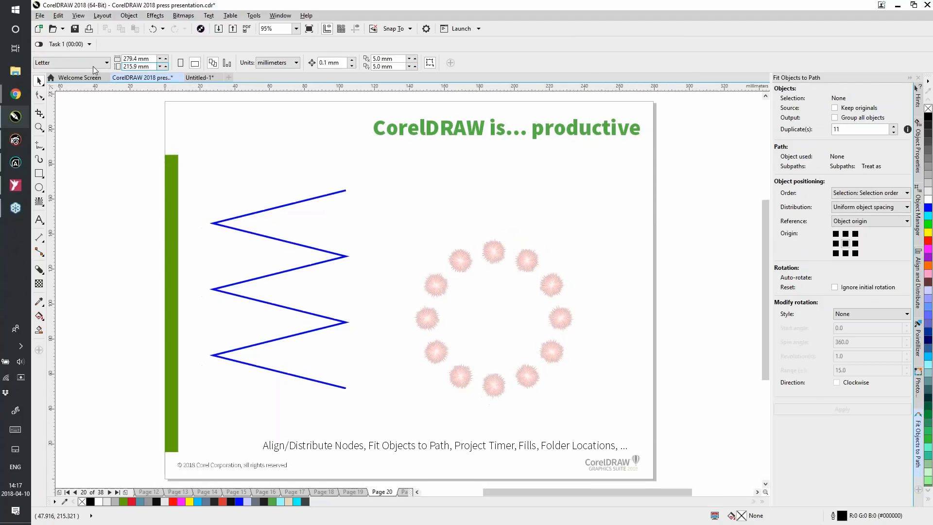
{"action": "left_click", "coordinate": [82, 44]}
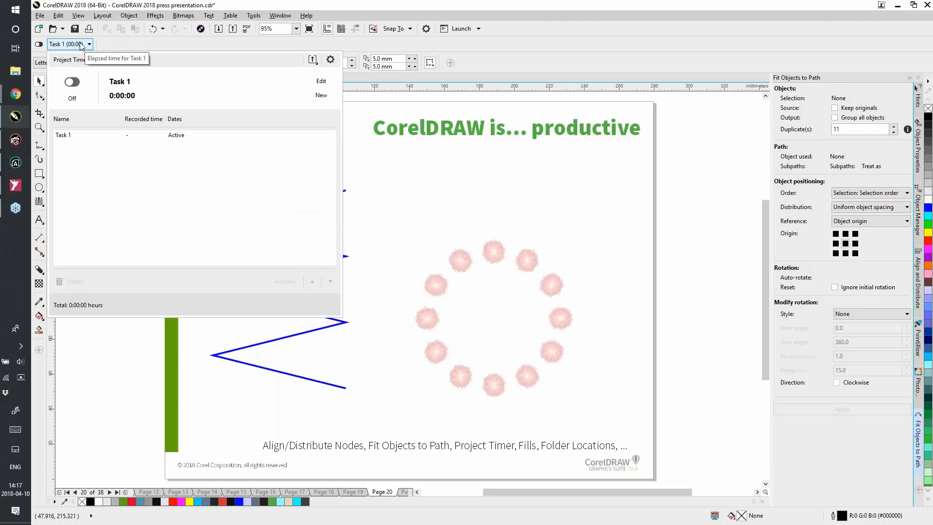
Start recording time for Task 1 and reopen the Project Timer task list
{"action": "left_click", "coordinate": [48, 46]}
{"action": "left_click", "coordinate": [38, 45]}
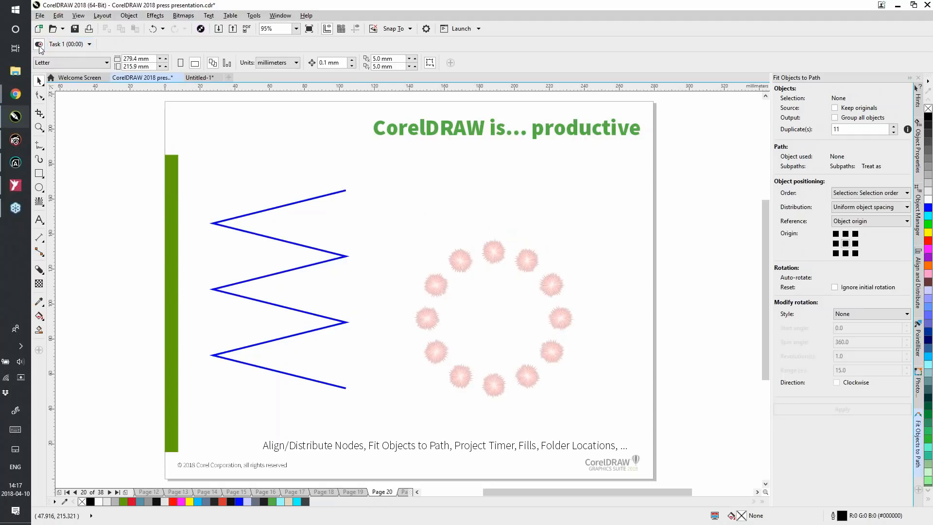
{"action": "left_click", "coordinate": [71, 44]}
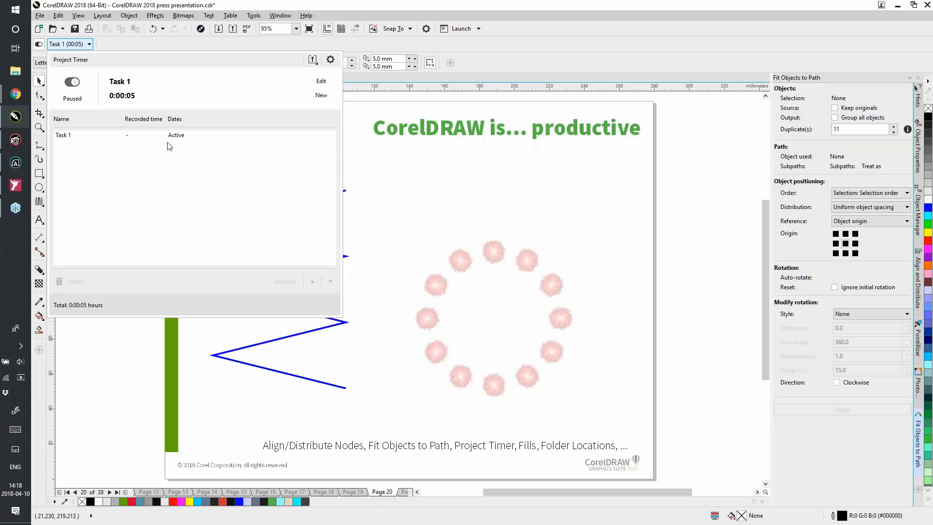
Examine the Project Timer settings, including the choices for handling inactivity, and close them
{"action": "left_click", "coordinate": [331, 59]}
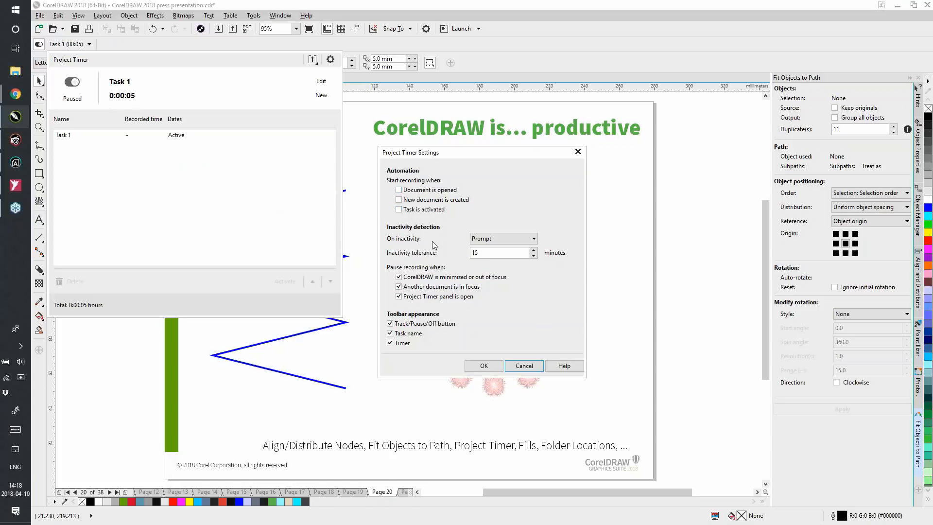
{"action": "left_click", "coordinate": [494, 239]}
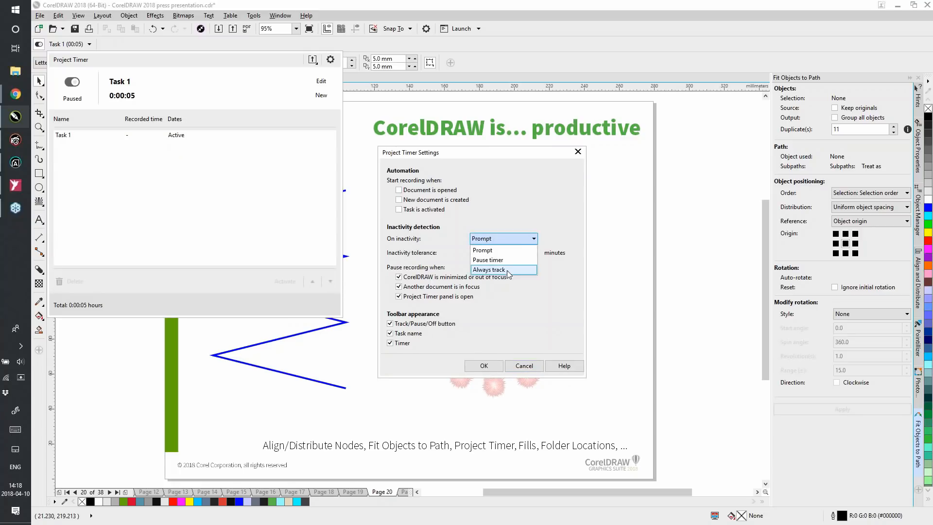
{"action": "left_click", "coordinate": [550, 212]}
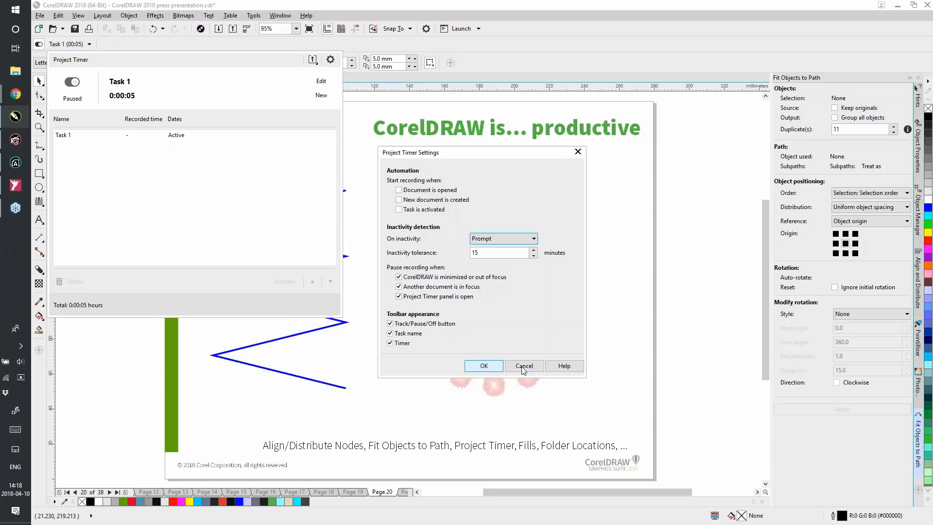
{"action": "left_click", "coordinate": [484, 366]}
Check the export formats offered for the task list and hide the Project Timer toolbar
{"action": "left_click", "coordinate": [312, 60]}
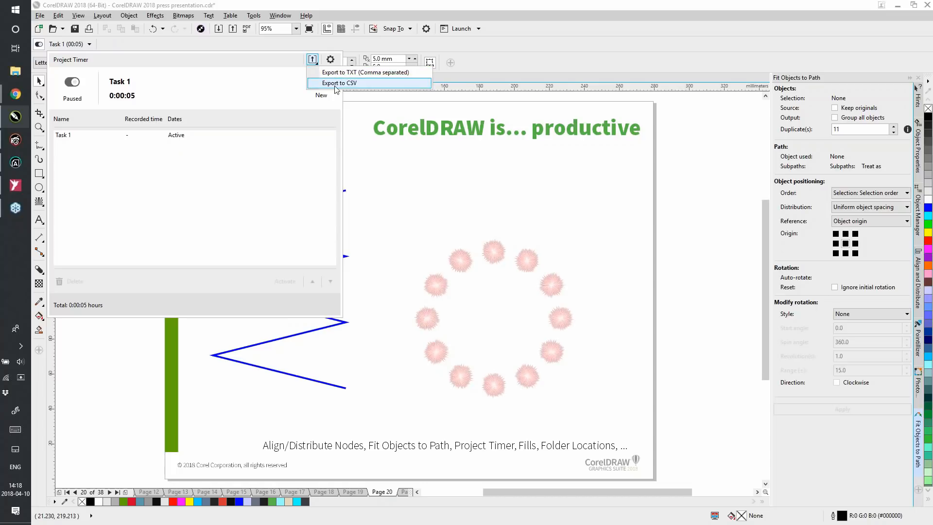
{"action": "left_click", "coordinate": [335, 73]}
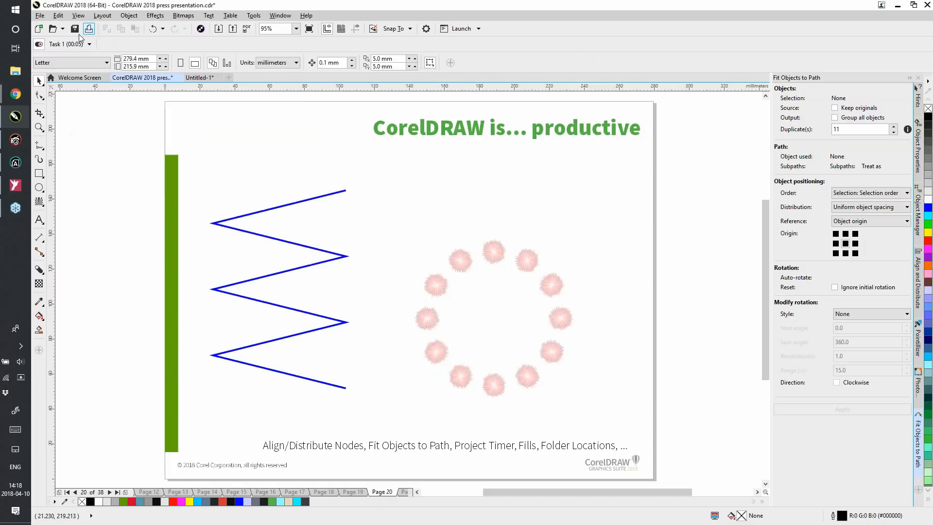
{"action": "right_click", "coordinate": [139, 43]}
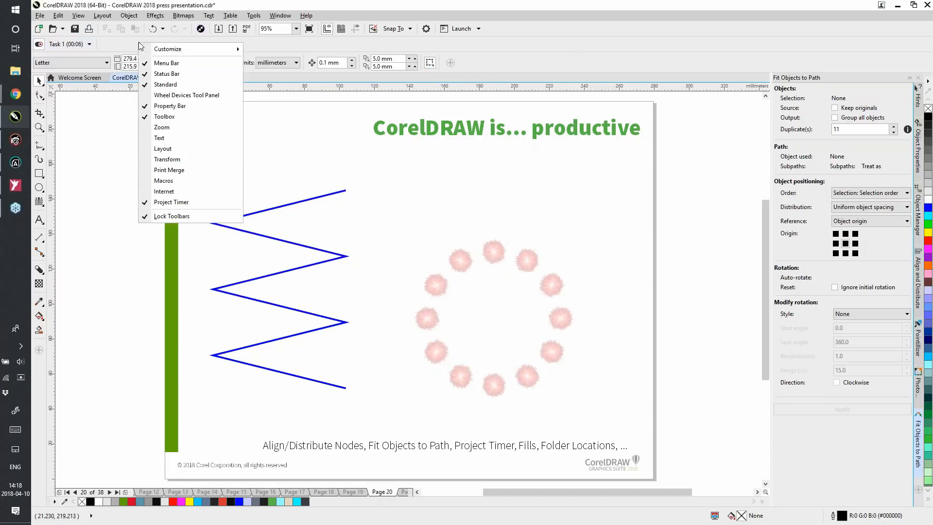
{"action": "left_click", "coordinate": [181, 202]}
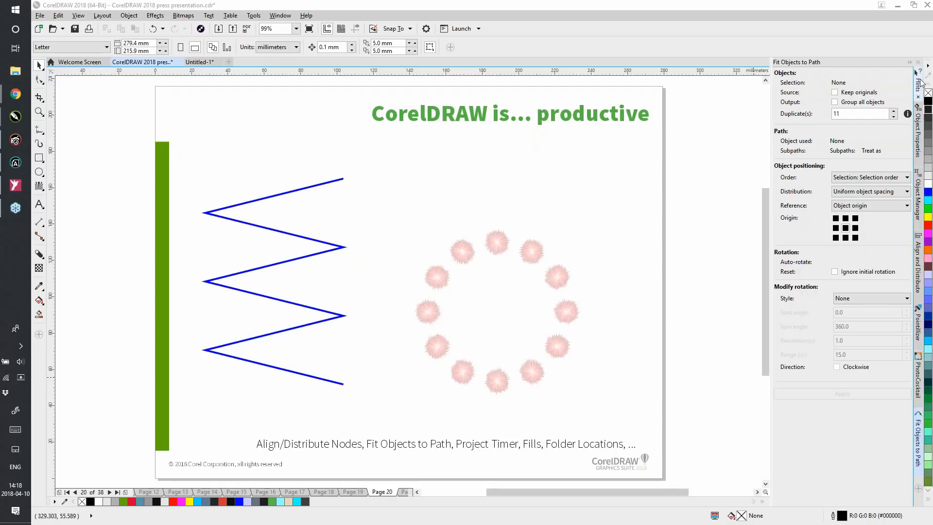
Show the object properties and draw a rectangle about 116 by 38 mm above the ring of red shapes
{"action": "left_click", "coordinate": [919, 145]}
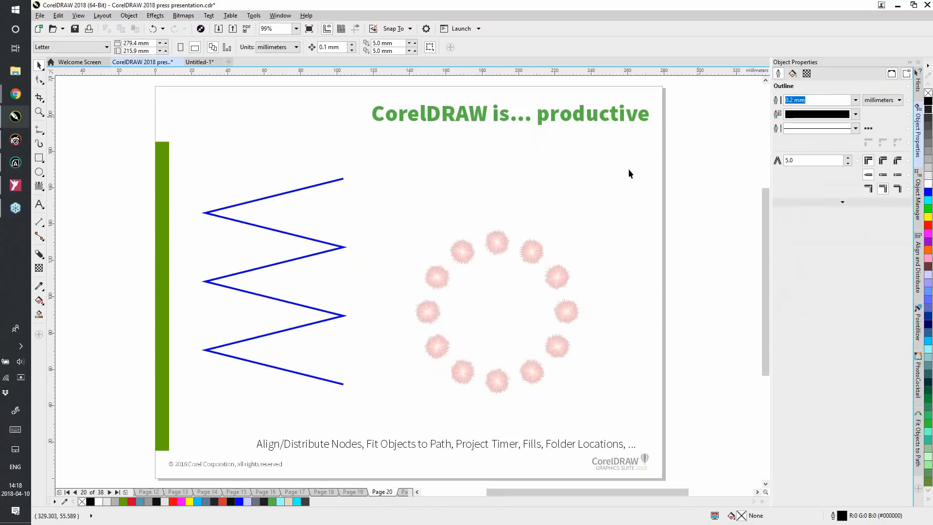
{"action": "key", "text": "F6"}
{"action": "left_click_drag", "start_coordinate": [427, 143], "coordinate": [638, 213]}
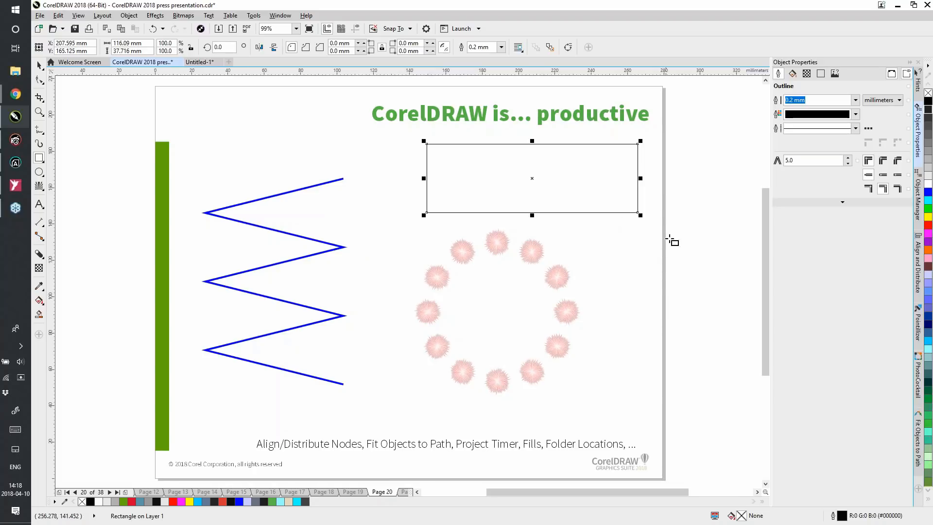
Give the rectangle a vector pattern fill, trying several recent patterns such as Bumble Bees and finishing with Black Woodlands
{"action": "left_click", "coordinate": [792, 74]}
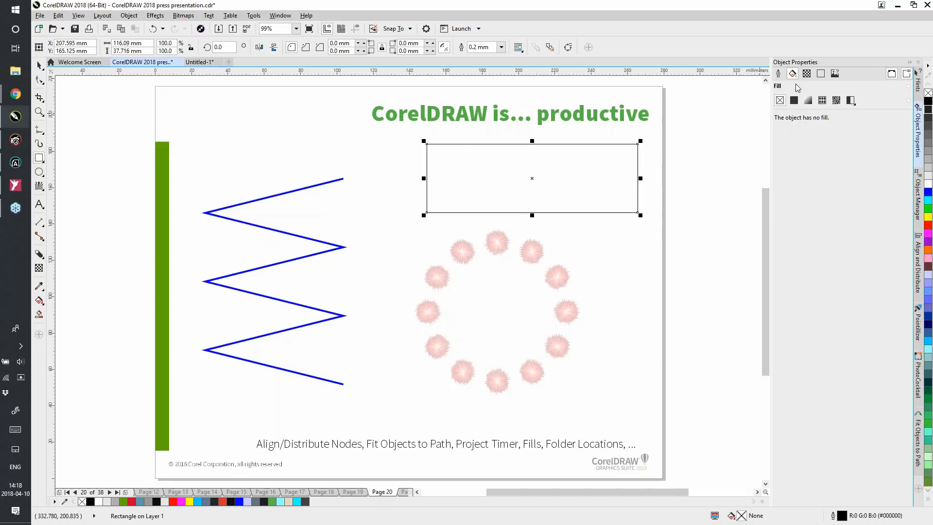
{"action": "left_click", "coordinate": [822, 100]}
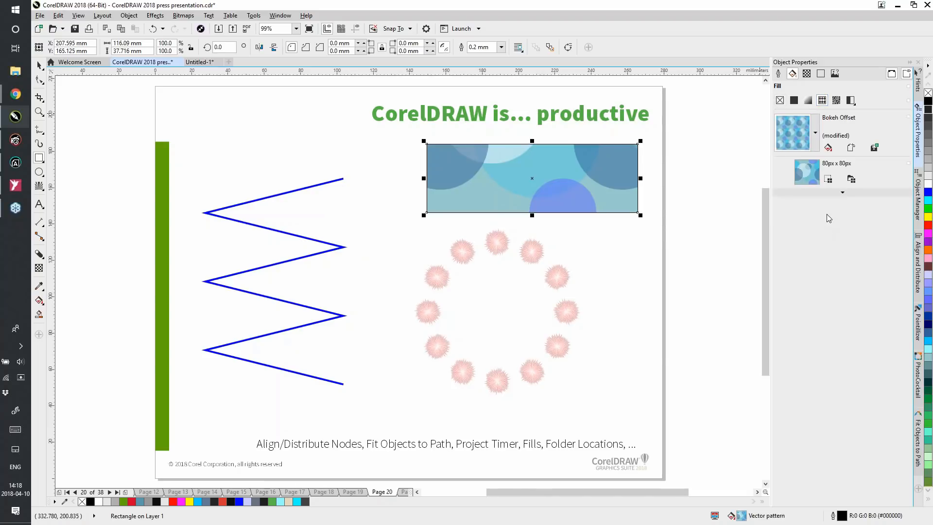
{"action": "left_click", "coordinate": [815, 132]}
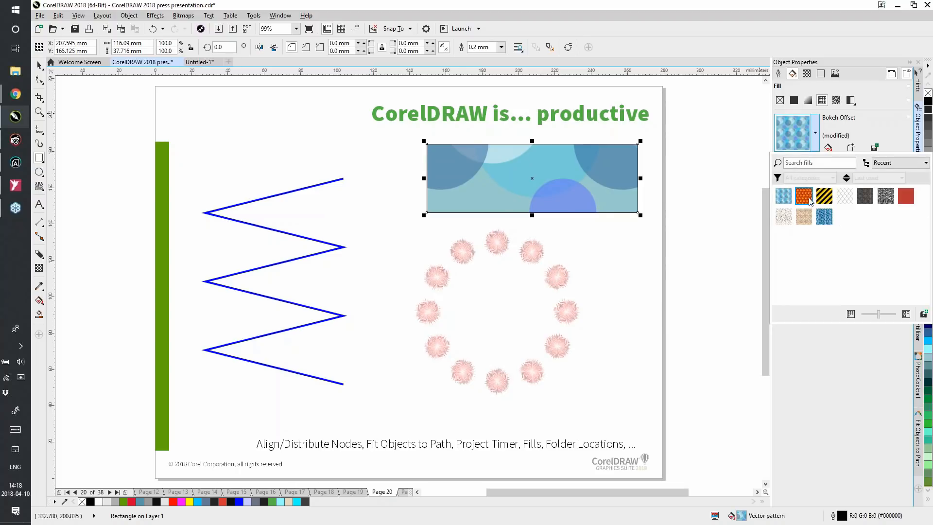
{"action": "left_click", "coordinate": [826, 198]}
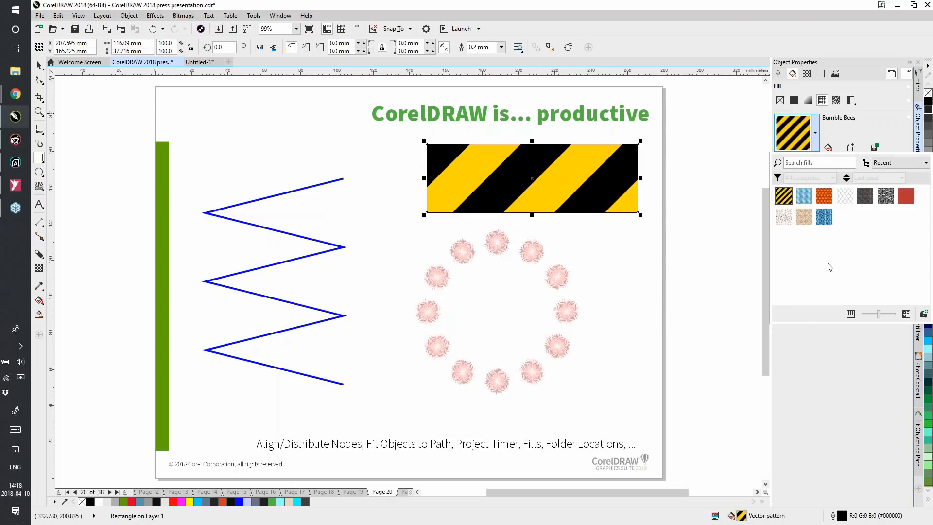
{"action": "left_click", "coordinate": [825, 216]}
{"action": "left_click", "coordinate": [905, 196]}
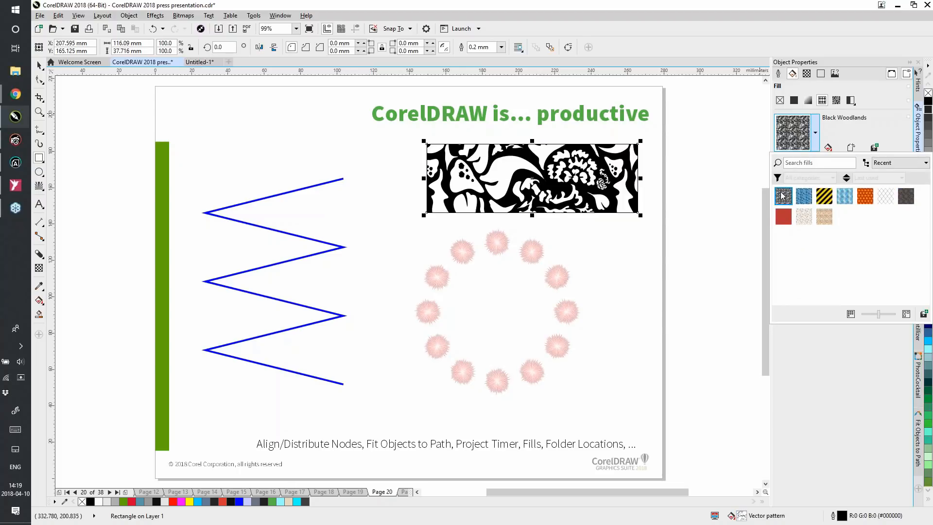
{"action": "left_click", "coordinate": [898, 164]}
{"action": "left_click", "coordinate": [885, 227]}
{"action": "left_click", "coordinate": [823, 387]}
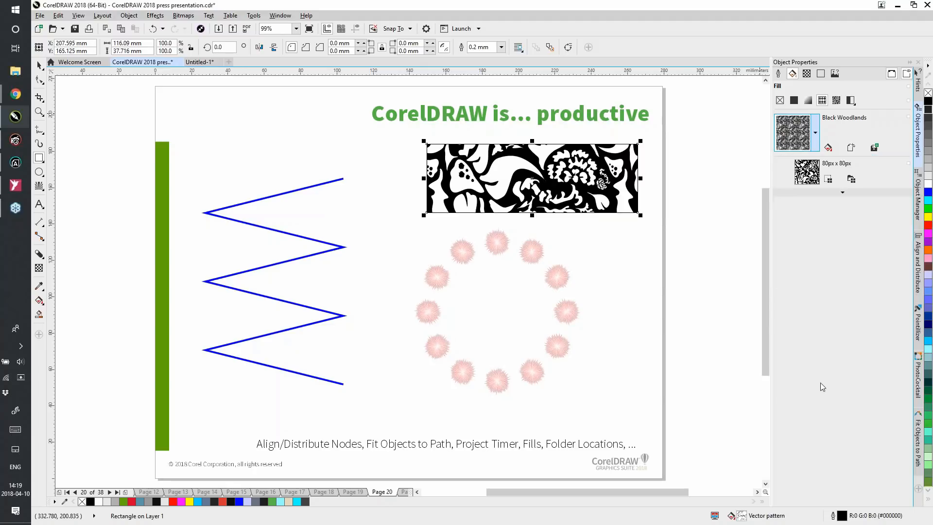
View the downloadable content on the Welcome Screen's Get More page, and return to the rectangle's outline properties in the press presentation
{"action": "left_click", "coordinate": [77, 64]}
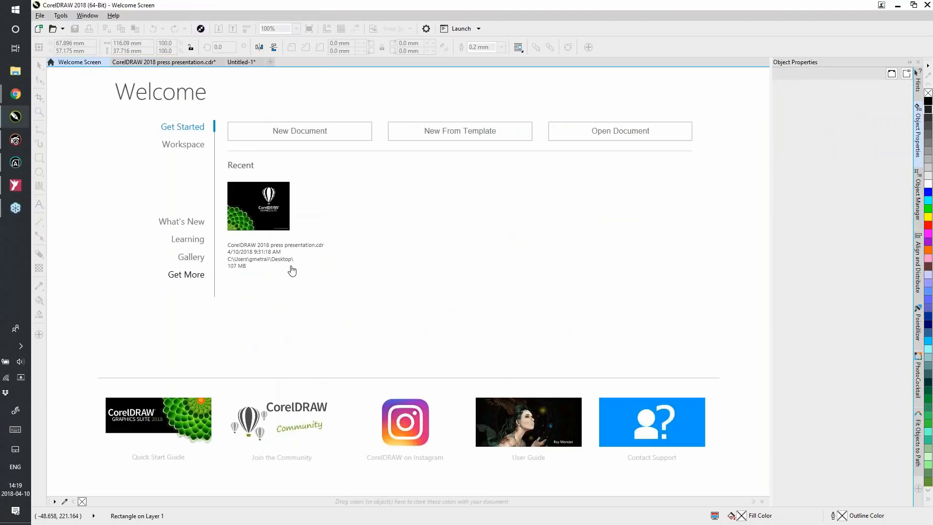
{"action": "left_click", "coordinate": [186, 274]}
{"action": "left_click", "coordinate": [575, 122]}
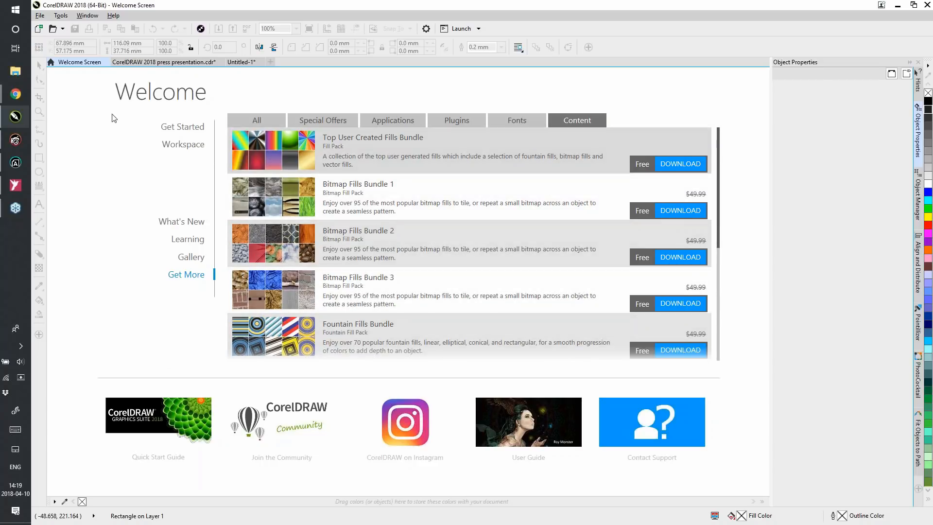
{"action": "left_click", "coordinate": [168, 62]}
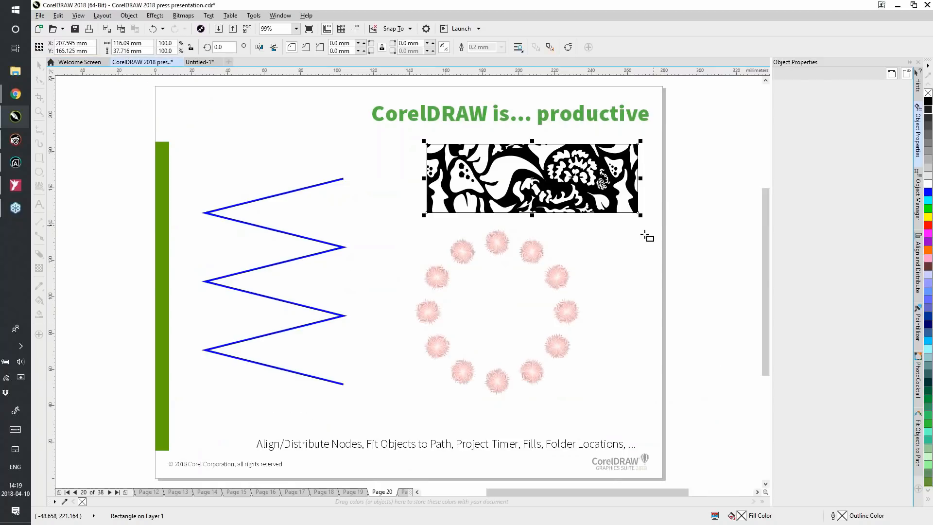
{"action": "left_click", "coordinate": [779, 73]}
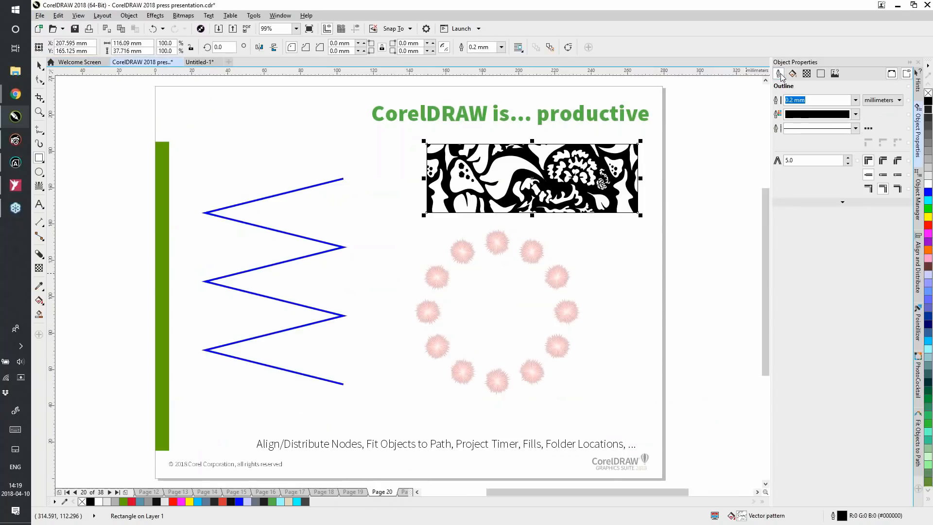
Examine the global File Locations options for content such as fills, fonts and templates, and close the options
{"action": "left_click", "coordinate": [252, 17]}
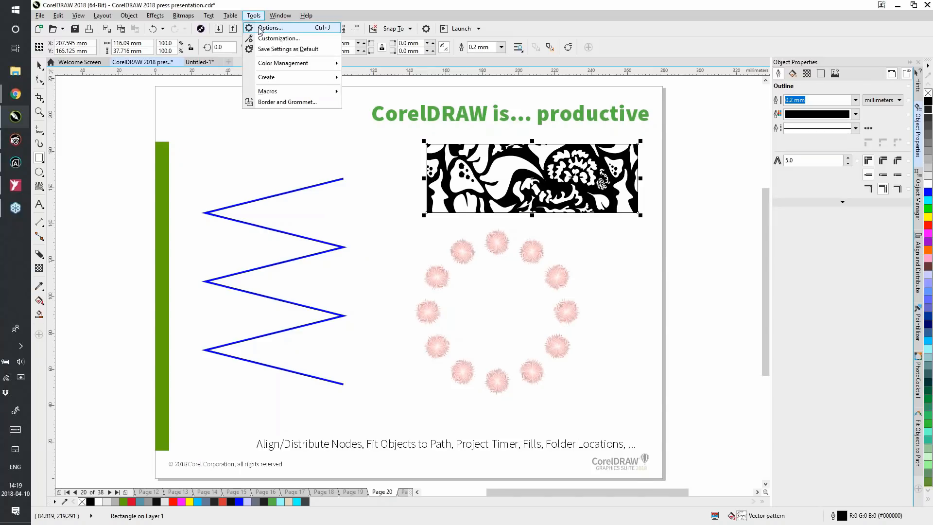
{"action": "left_click", "coordinate": [270, 27]}
{"action": "double_click", "coordinate": [326, 166]}
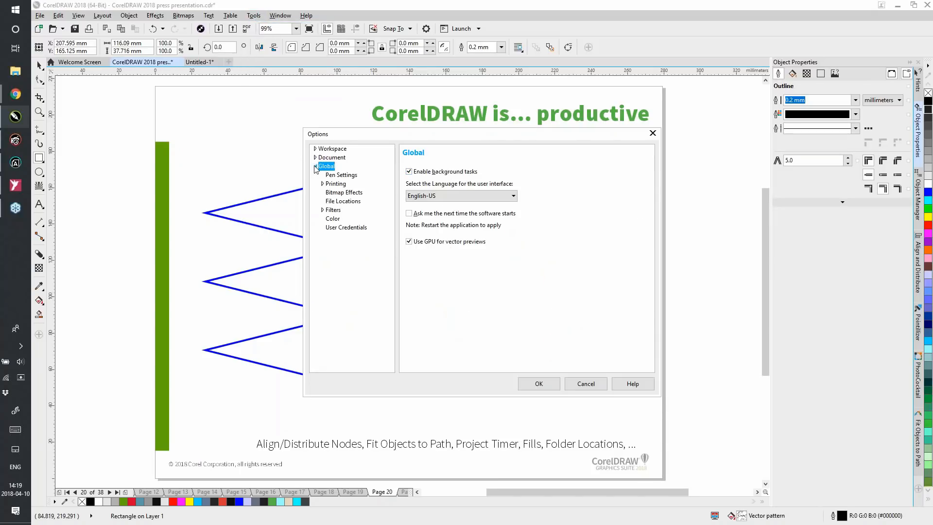
{"action": "left_click", "coordinate": [344, 202]}
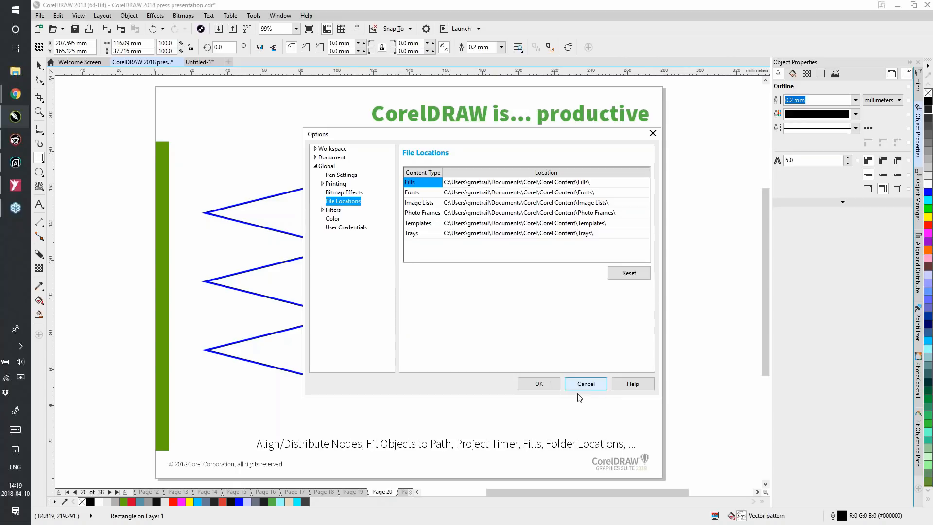
{"action": "left_click", "coordinate": [540, 388]}
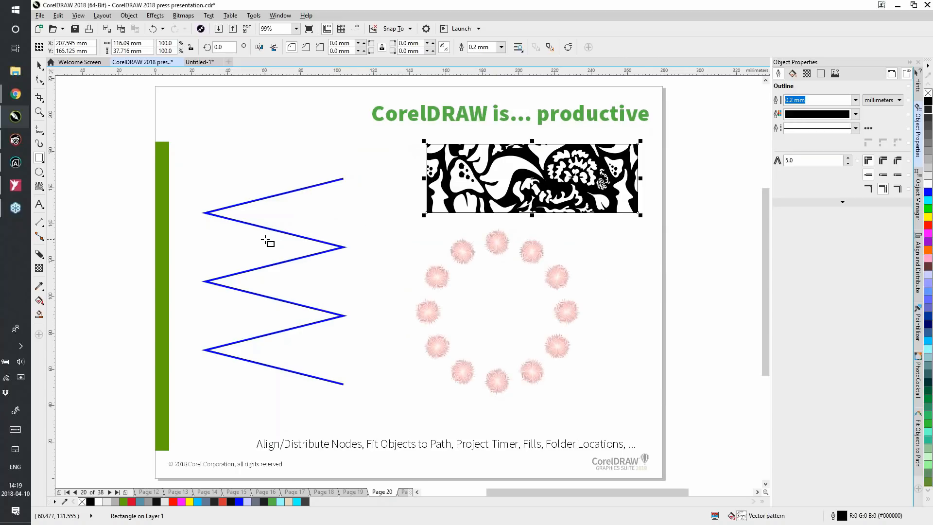
Go to page 21 and sketch a closed oval about 150 mm wide in the middle of the page with LiveSketch
{"action": "key", "text": "Page_Down"}
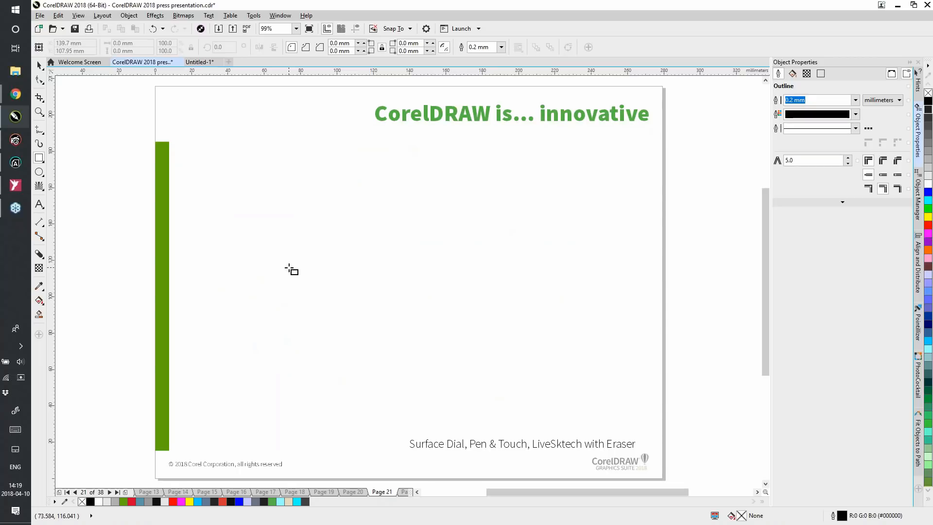
{"action": "key", "text": "s"}
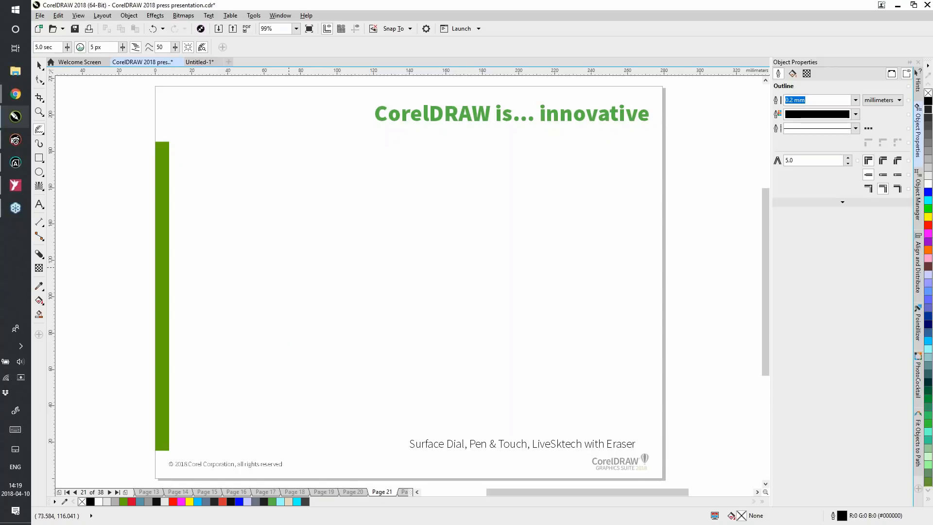
{"action": "mouse_move", "coordinate": [269, 274]}
{"action": "left_mouse_down"}
{"action": "mouse_move", "coordinate": [347, 211]}
{"action": "mouse_move", "coordinate": [459, 192]}
{"action": "mouse_move", "coordinate": [514, 212]}
{"action": "mouse_move", "coordinate": [541, 293]}
{"action": "mouse_move", "coordinate": [443, 367]}
{"action": "mouse_move", "coordinate": [475, 355]}
{"action": "mouse_move", "coordinate": [406, 375]}
{"action": "mouse_move", "coordinate": [291, 345]}
{"action": "mouse_move", "coordinate": [262, 286]}
{"action": "mouse_move", "coordinate": [293, 330]}
{"action": "mouse_move", "coordinate": [274, 321]}
{"action": "mouse_move", "coordinate": [288, 338]}
{"action": "left_mouse_up"}
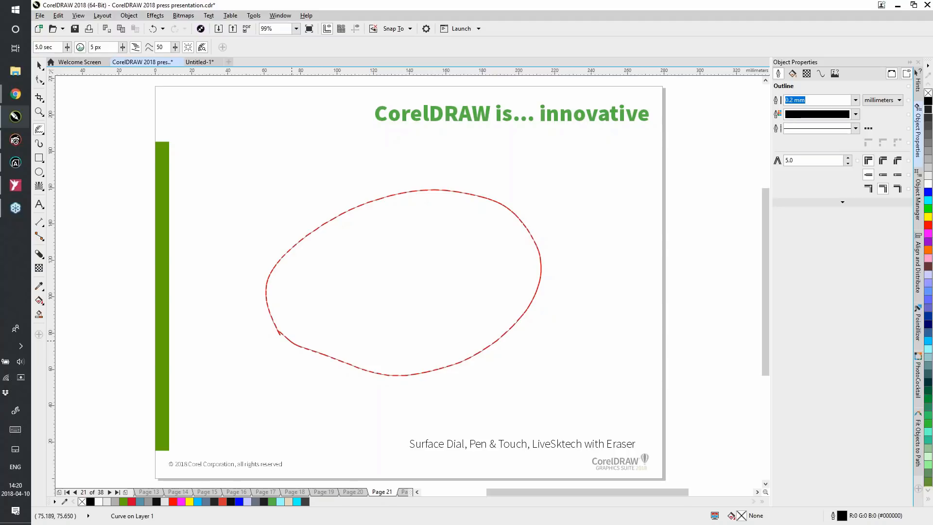
{"action": "left_click", "coordinate": [597, 265]}
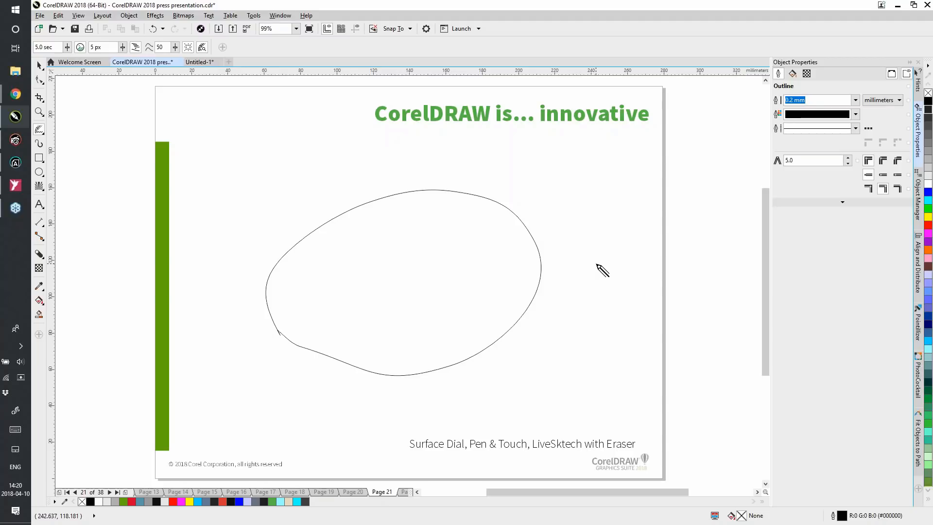
Erase the left side of the sketched oval with several eraser strokes
{"action": "mouse_move", "coordinate": [269, 321]}
{"action": "left_mouse_down"}
{"action": "mouse_move", "coordinate": [315, 358]}
{"action": "mouse_move", "coordinate": [373, 374]}
{"action": "left_mouse_up"}
{"action": "mouse_move", "coordinate": [275, 319]}
{"action": "left_mouse_down"}
{"action": "mouse_move", "coordinate": [306, 342]}
{"action": "mouse_move", "coordinate": [385, 374]}
{"action": "left_mouse_up"}
{"action": "mouse_move", "coordinate": [273, 315]}
{"action": "left_mouse_down"}
{"action": "mouse_move", "coordinate": [274, 258]}
{"action": "mouse_move", "coordinate": [286, 264]}
{"action": "mouse_move", "coordinate": [306, 225]}
{"action": "left_mouse_up"}
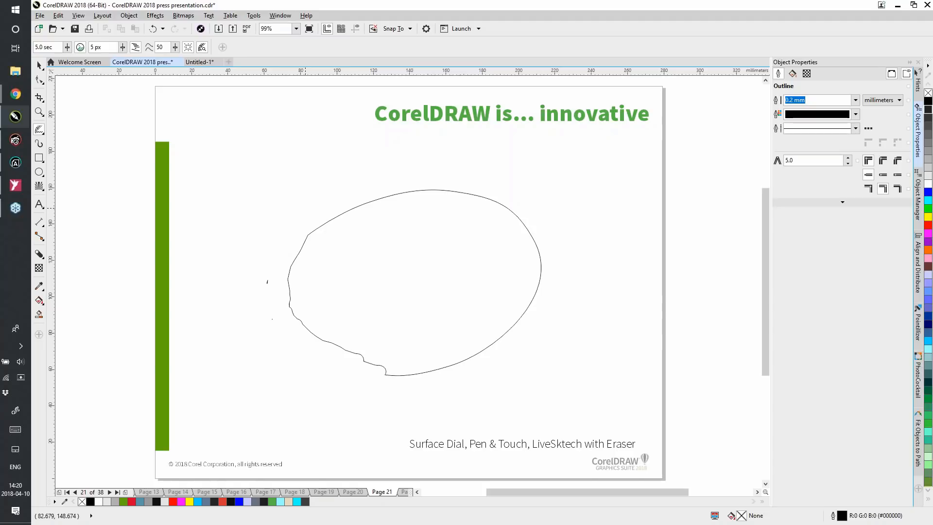
{"action": "left_click_drag", "start_coordinate": [362, 207], "coordinate": [308, 235]}
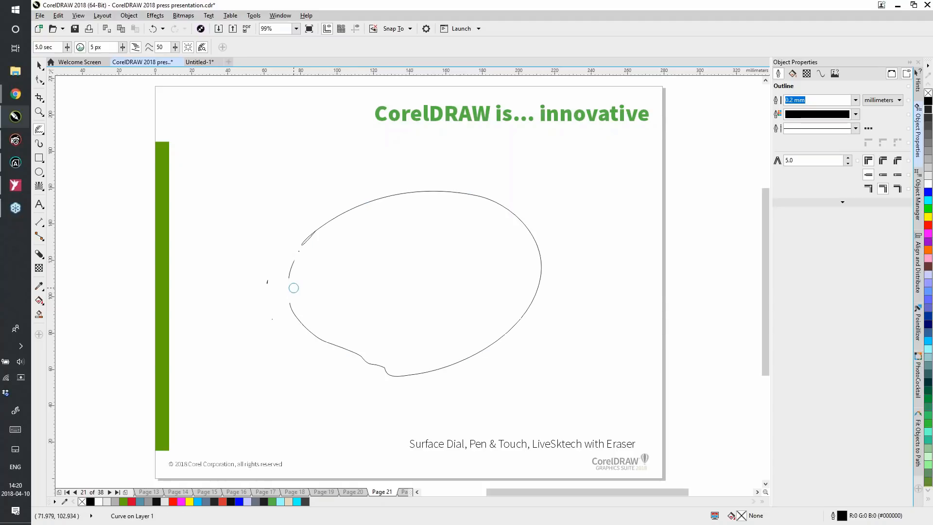
{"action": "mouse_move", "coordinate": [294, 288]}
{"action": "left_mouse_down"}
{"action": "mouse_move", "coordinate": [292, 273]}
{"action": "mouse_move", "coordinate": [340, 348]}
{"action": "left_mouse_up"}
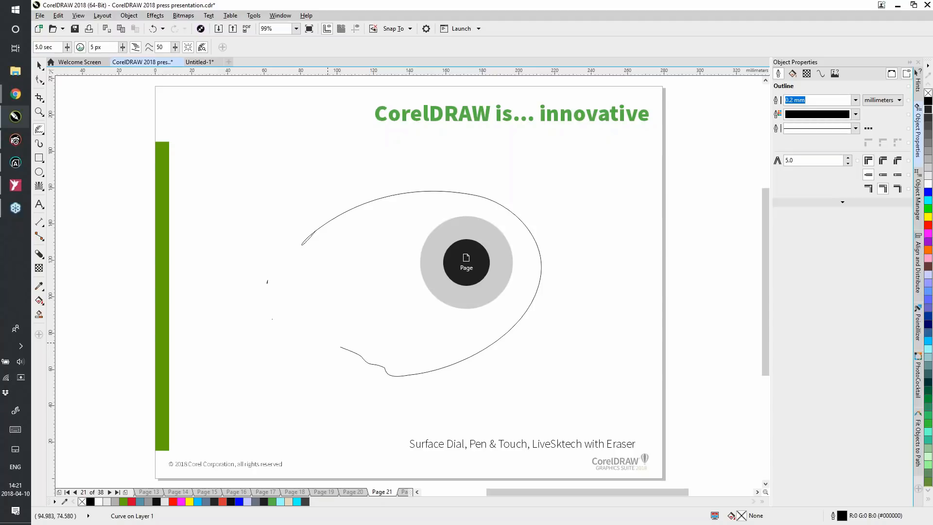
Step through pages with the Surface Dial and switch between Pick, LiveSketch and Artistic Media in its on-screen palette
{"action": "key", "text": "Page_Up"}
{"action": "key", "text": "Page_Down"}
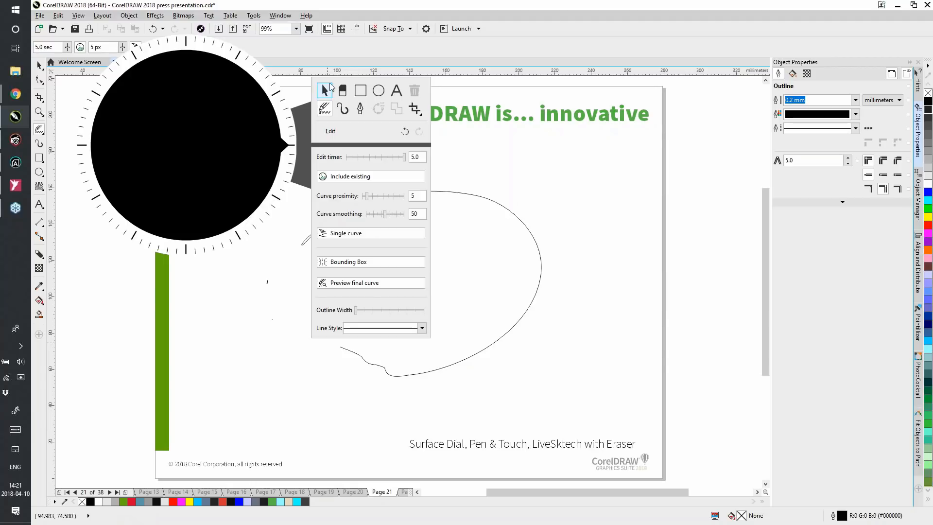
{"action": "left_click", "coordinate": [325, 90]}
{"action": "left_click", "coordinate": [325, 109]}
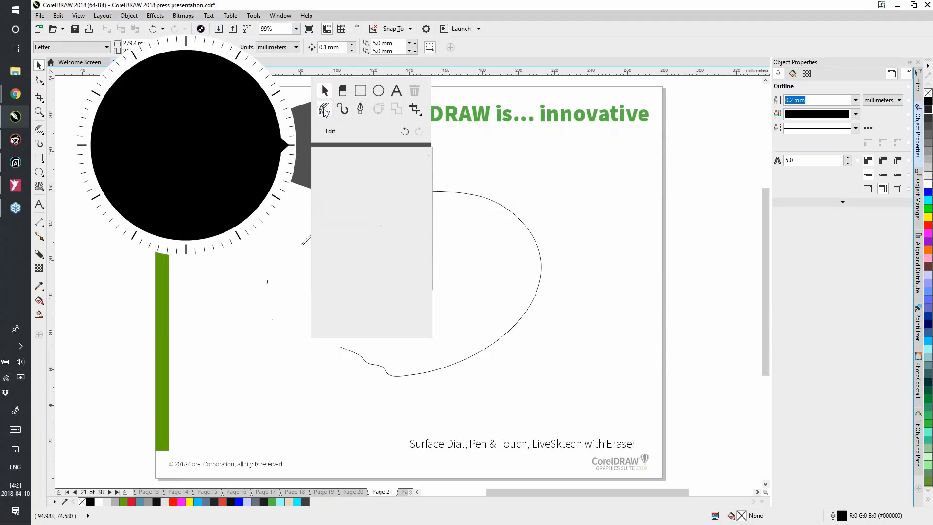
{"action": "left_click", "coordinate": [342, 109]}
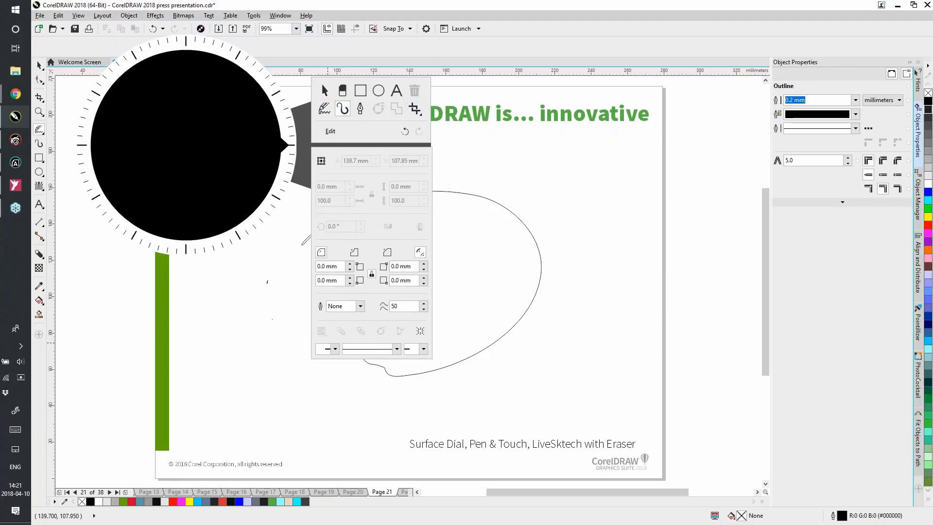
Add the Border and Grommet command to the Surface Dial's on-screen tool palette and finish editing it
{"action": "left_click", "coordinate": [334, 132]}
{"action": "left_click_drag", "start_coordinate": [526, 116], "coordinate": [399, 110]}
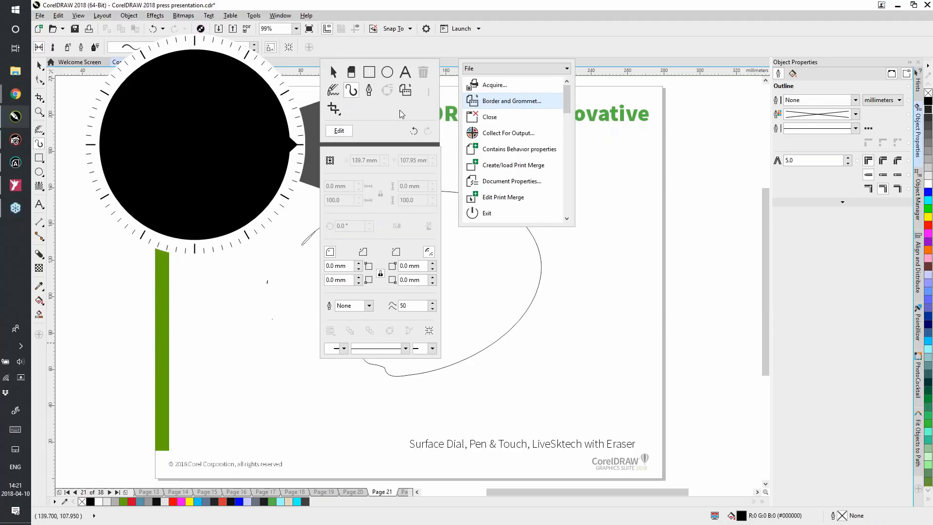
{"action": "left_click", "coordinate": [346, 124]}
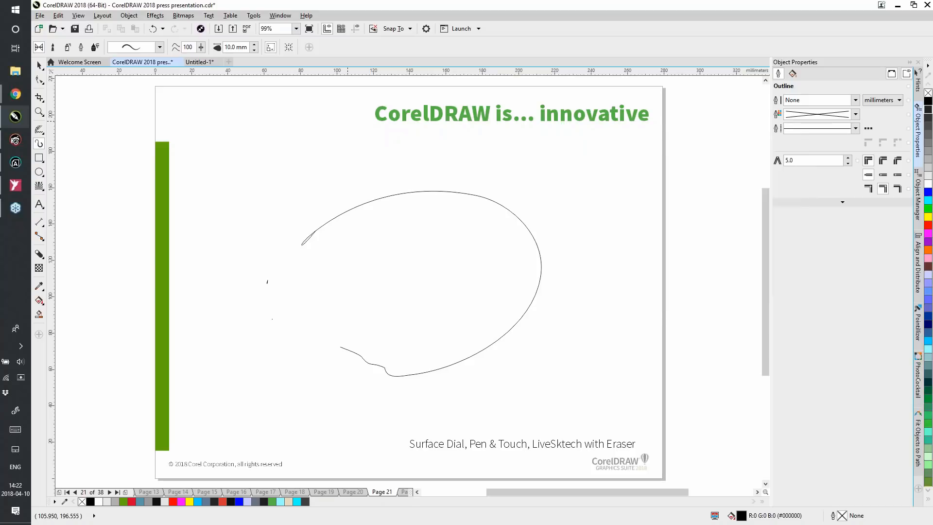
Go to page 22 and move the front husky poster onto the sunlit wall in the building photo
{"action": "key", "text": "Page_Down"}
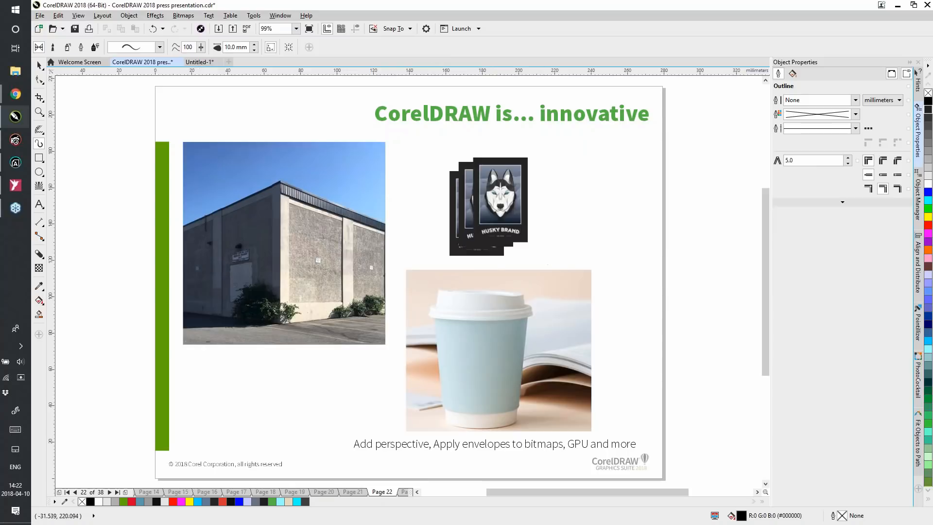
{"action": "left_click", "coordinate": [38, 65]}
{"action": "left_click_drag", "start_coordinate": [509, 190], "coordinate": [329, 259]}
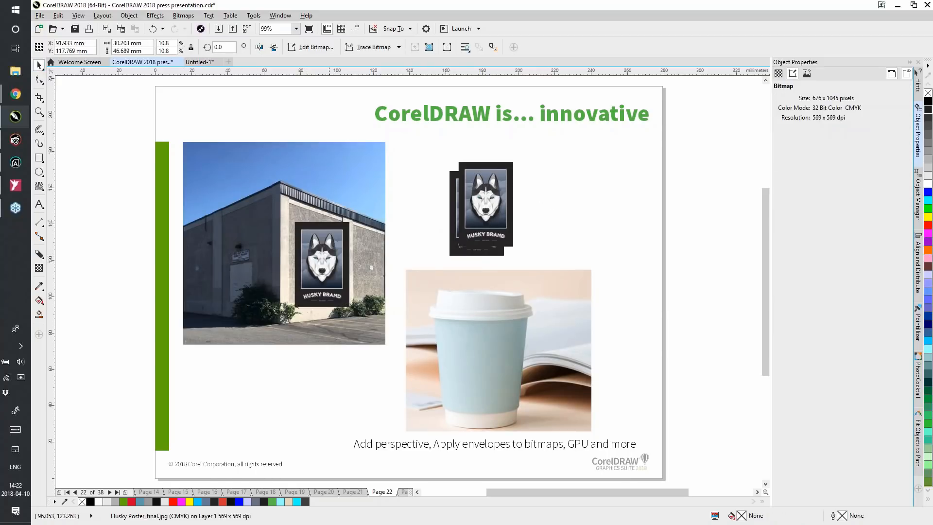
Add a perspective effect to the husky poster on the building wall
{"action": "left_click", "coordinate": [40, 111]}
{"action": "left_click_drag", "start_coordinate": [254, 184], "coordinate": [371, 327]}
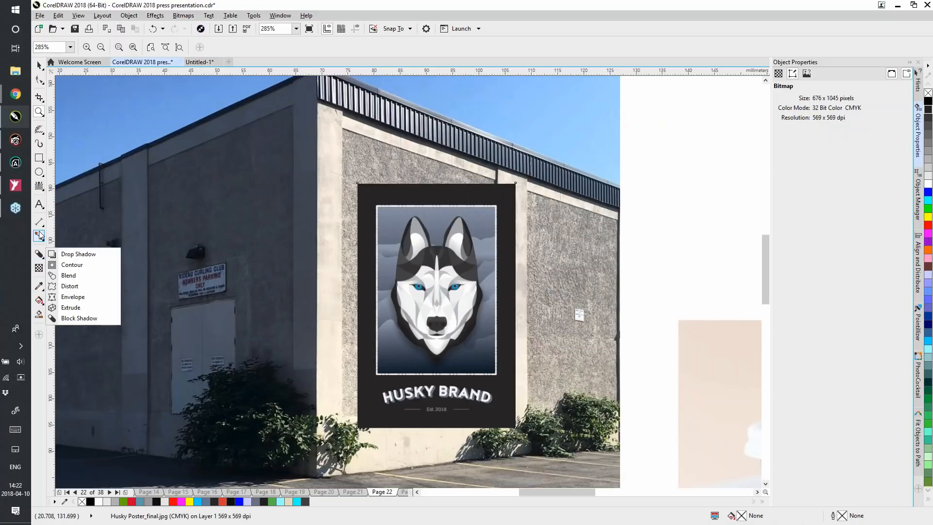
{"action": "mouse_move", "coordinate": [39, 190]}
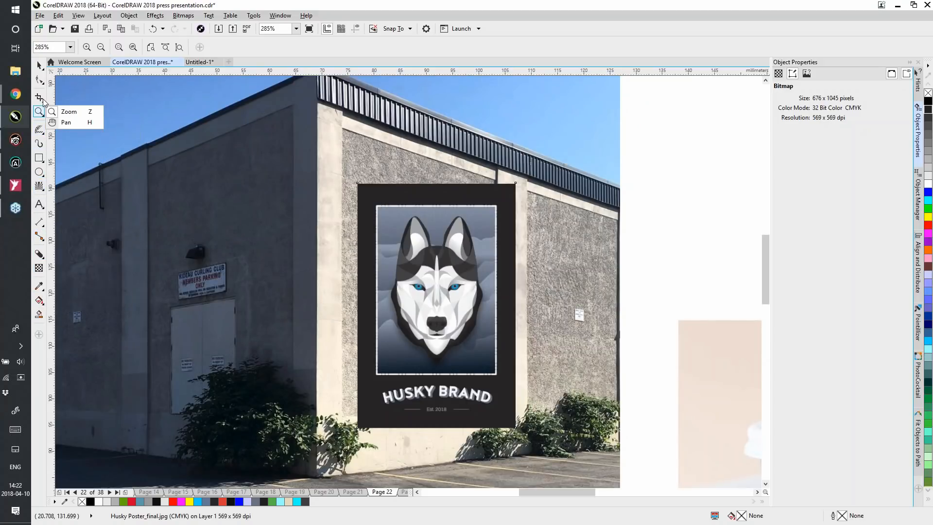
{"action": "mouse_move", "coordinate": [36, 119]}
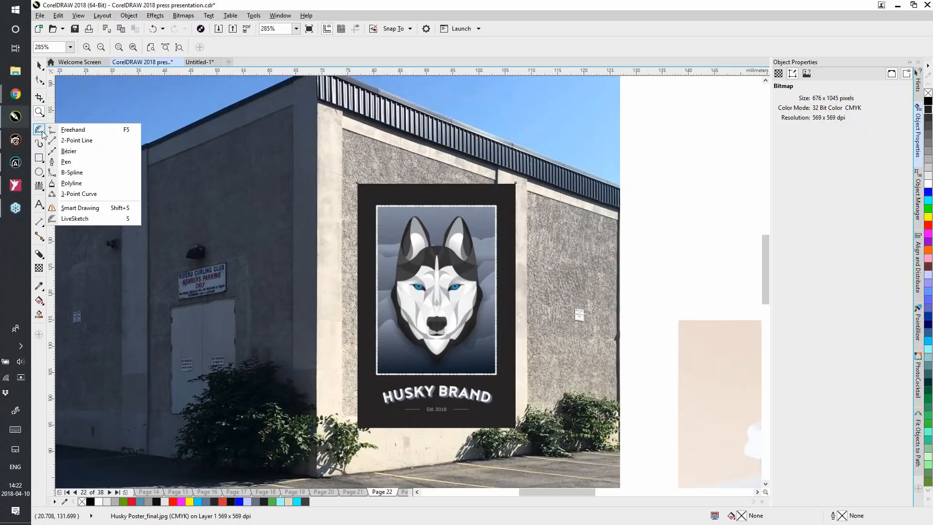
{"action": "mouse_move", "coordinate": [43, 84]}
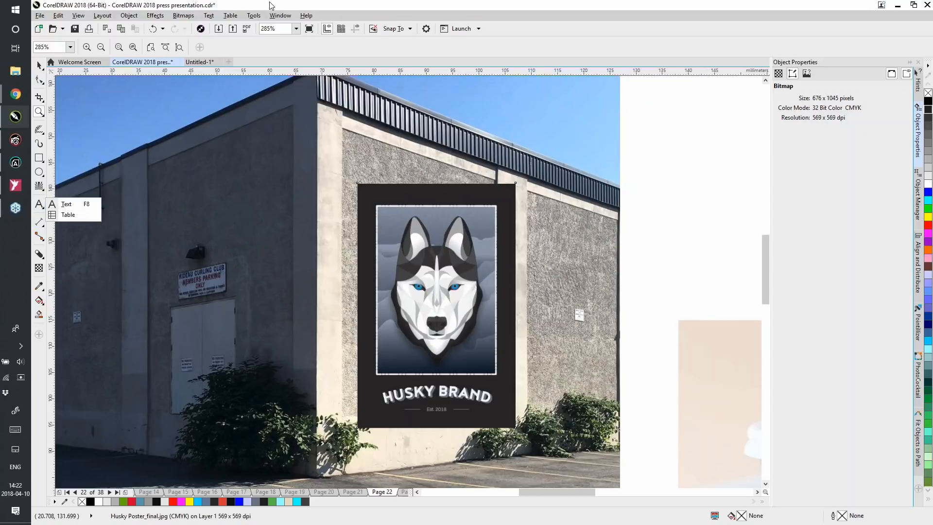
{"action": "left_click", "coordinate": [127, 16]}
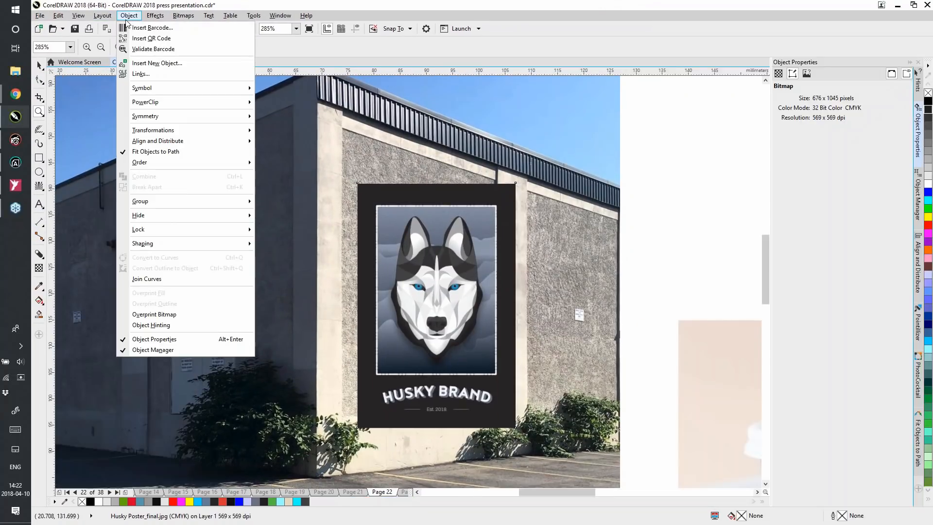
{"action": "mouse_move", "coordinate": [155, 16]}
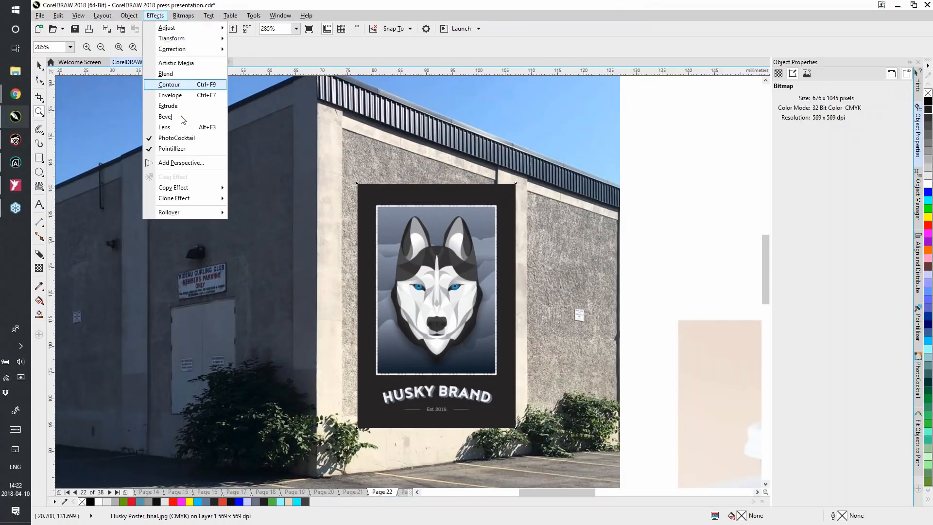
{"action": "left_click", "coordinate": [181, 163]}
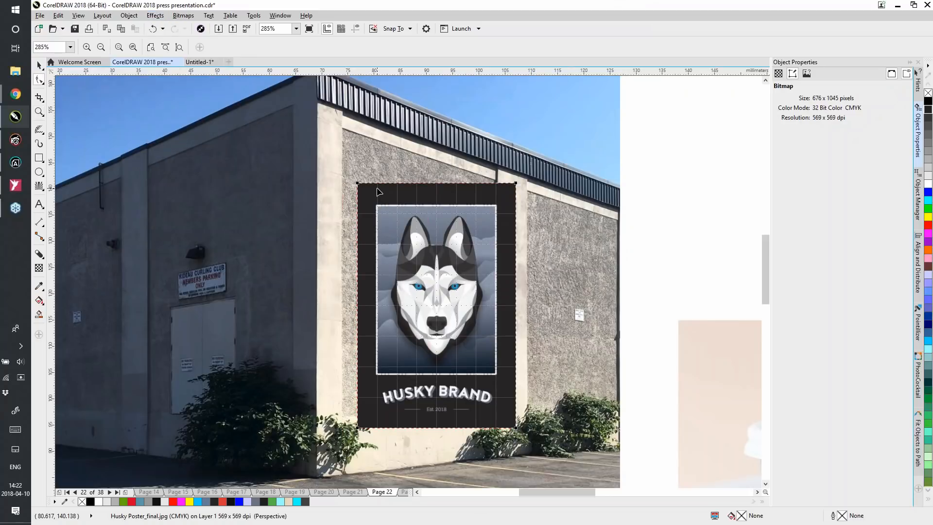
Adjust all four perspective corners of the poster so it follows the slanted edges of the building wall's panel
{"action": "left_click_drag", "start_coordinate": [358, 184], "coordinate": [341, 131]}
{"action": "left_click_drag", "start_coordinate": [344, 132], "coordinate": [343, 129]}
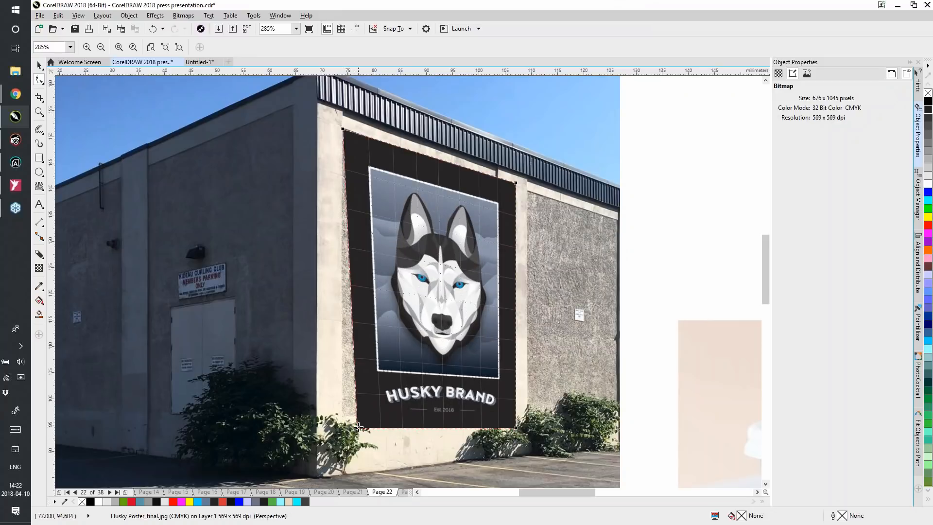
{"action": "left_click_drag", "start_coordinate": [358, 427], "coordinate": [343, 417]}
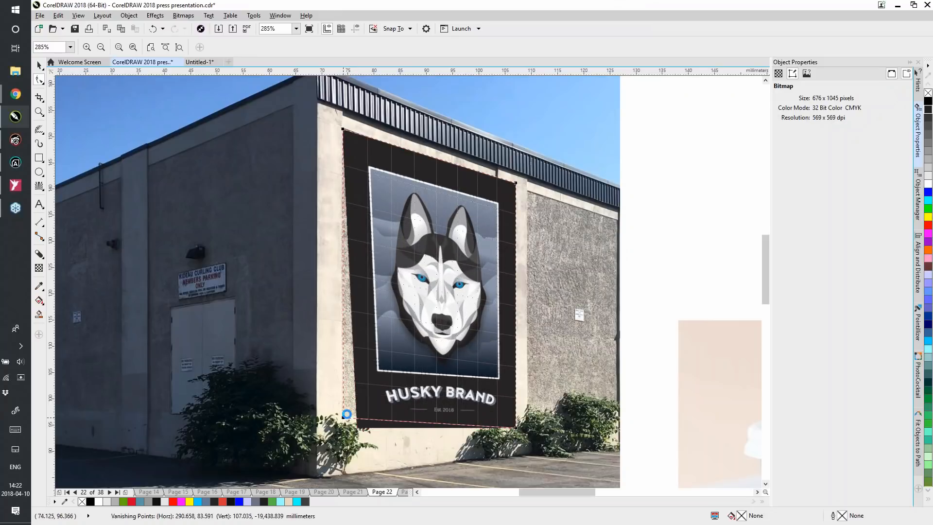
{"action": "left_click_drag", "start_coordinate": [518, 183], "coordinate": [495, 181]}
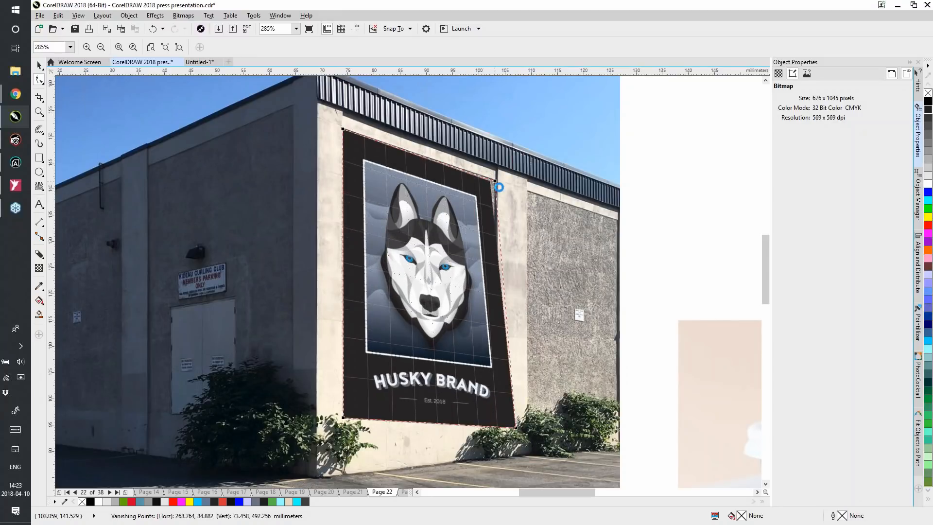
{"action": "left_click_drag", "start_coordinate": [516, 427], "coordinate": [497, 415]}
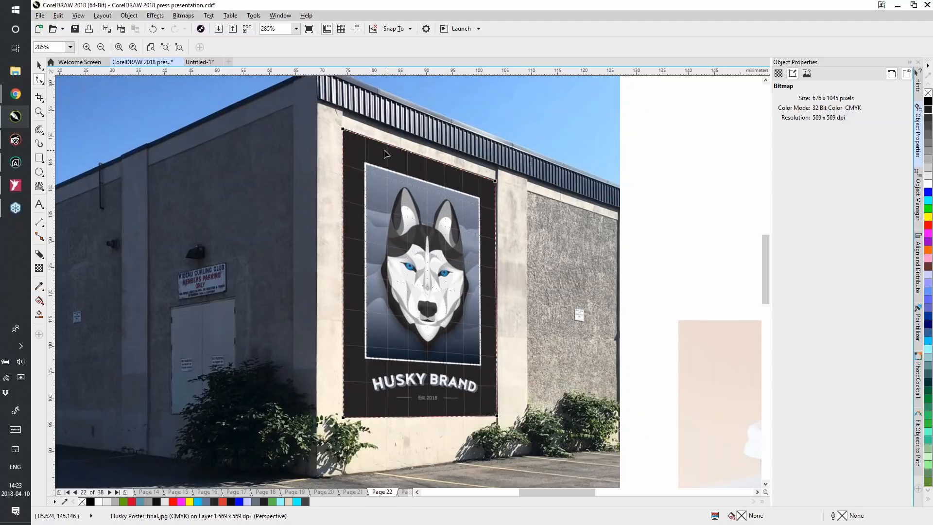
{"action": "left_click", "coordinate": [39, 64]}
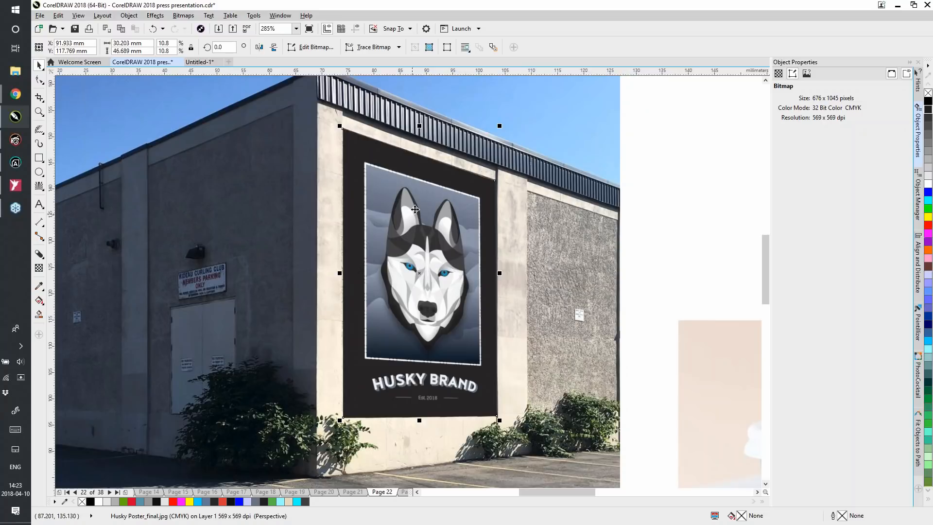
Apply a uniform transparency of 26 to the wall poster so the wall texture shows through
{"action": "left_click", "coordinate": [39, 268]}
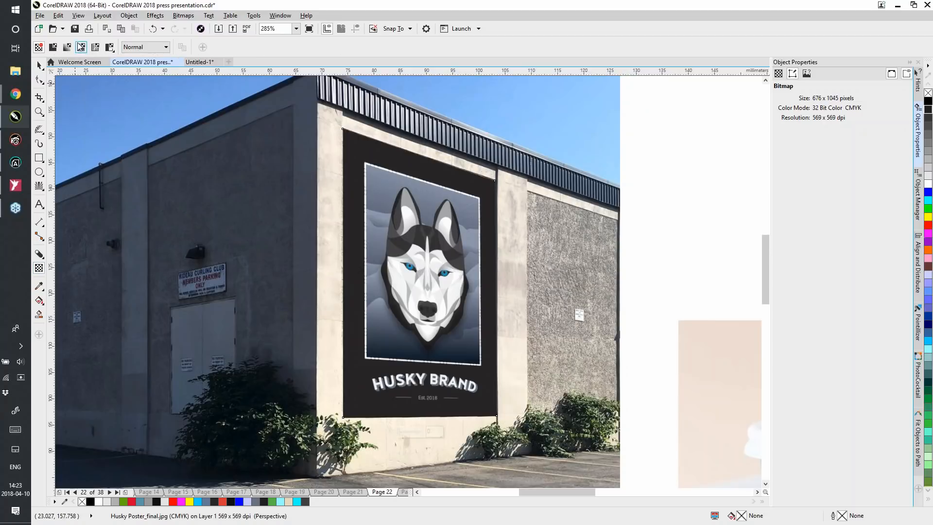
{"action": "left_click", "coordinate": [53, 47]}
{"action": "left_click_drag", "start_coordinate": [262, 47], "coordinate": [255, 59]}
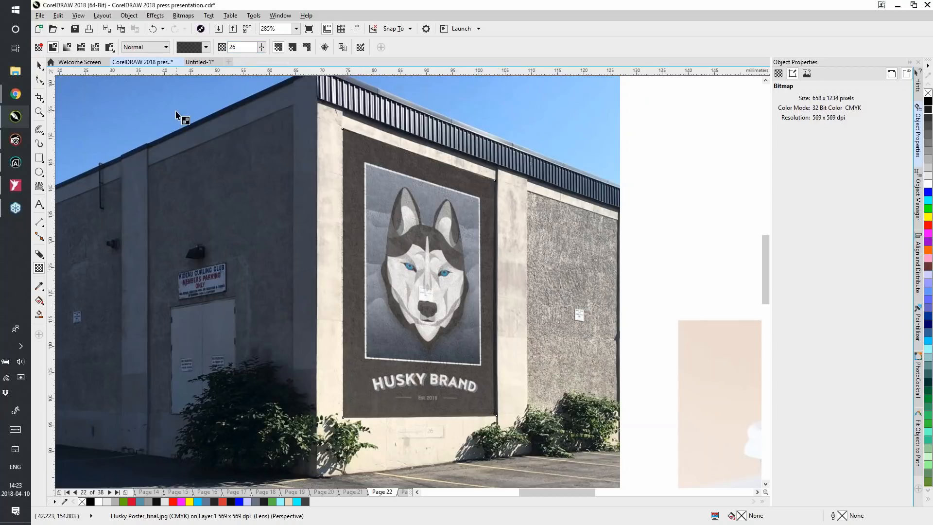
Move the front one of the remaining husky posters onto the paper cup in the coffee photo
{"action": "key", "text": "shift+F4"}
{"action": "key", "text": "space"}
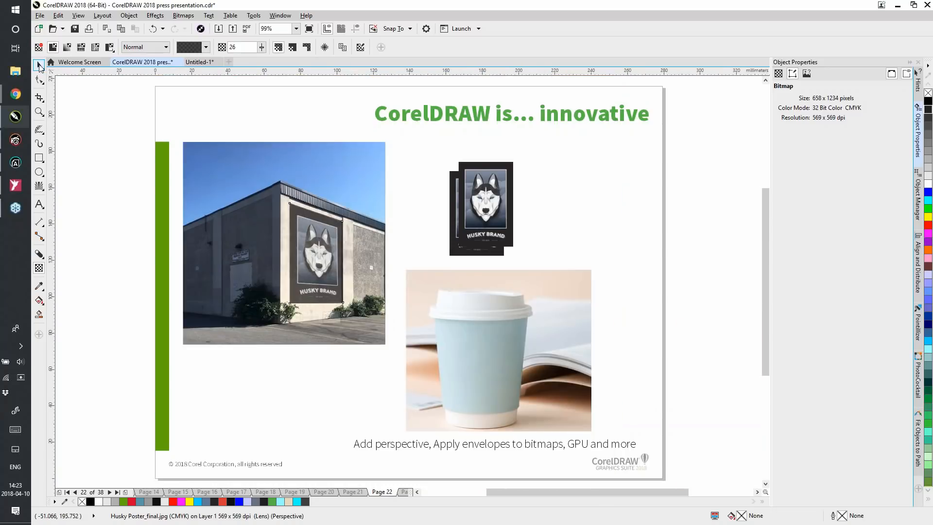
{"action": "left_click_drag", "start_coordinate": [483, 203], "coordinate": [477, 355]}
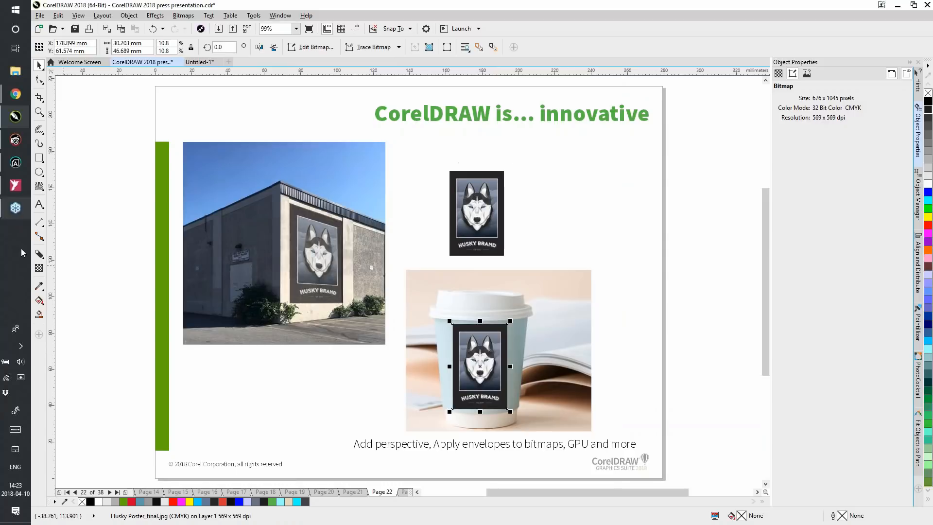
Apply an envelope to the poster on the cup, raising its upper corners and pulling its bottom edge's midpoint down to follow the cup's curve
{"action": "left_click", "coordinate": [40, 112]}
{"action": "left_click_drag", "start_coordinate": [422, 298], "coordinate": [543, 445]}
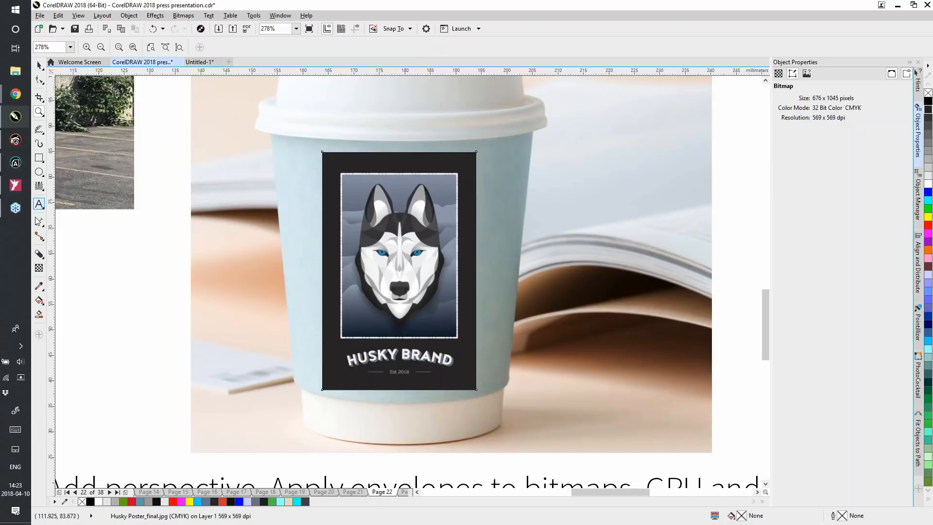
{"action": "left_click", "coordinate": [39, 256]}
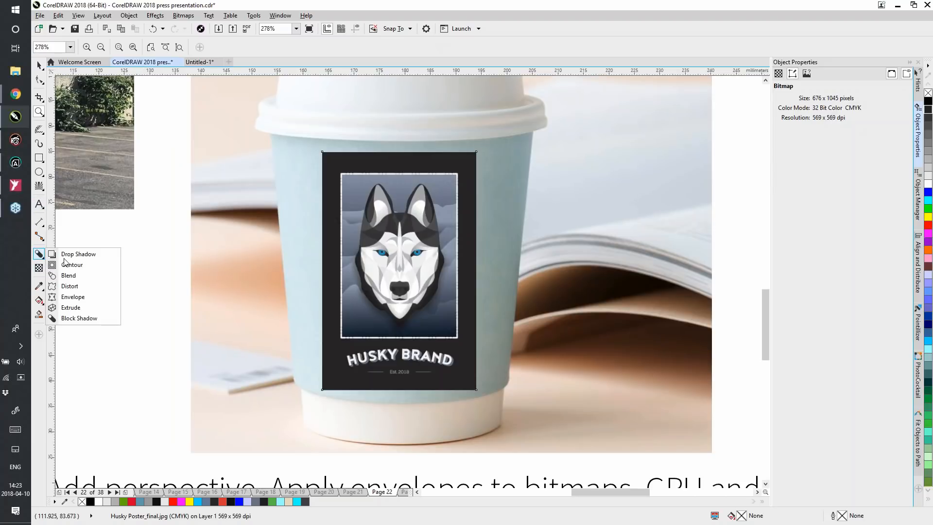
{"action": "left_click", "coordinate": [70, 296]}
{"action": "left_click_drag", "start_coordinate": [322, 151], "coordinate": [323, 148]}
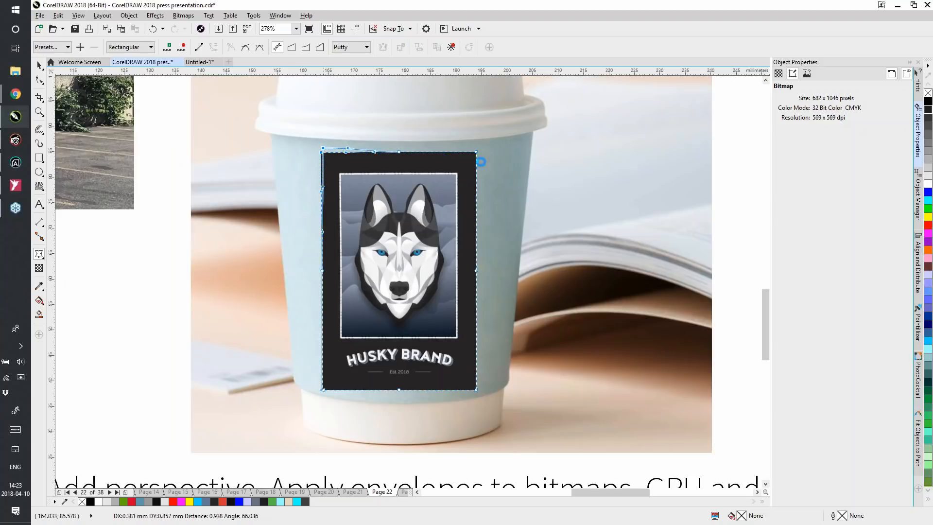
{"action": "left_click_drag", "start_coordinate": [477, 152], "coordinate": [479, 145]}
{"action": "left_click", "coordinate": [399, 388]}
{"action": "left_click_drag", "start_coordinate": [399, 388], "coordinate": [401, 400]}
{"action": "left_click", "coordinate": [531, 416]}
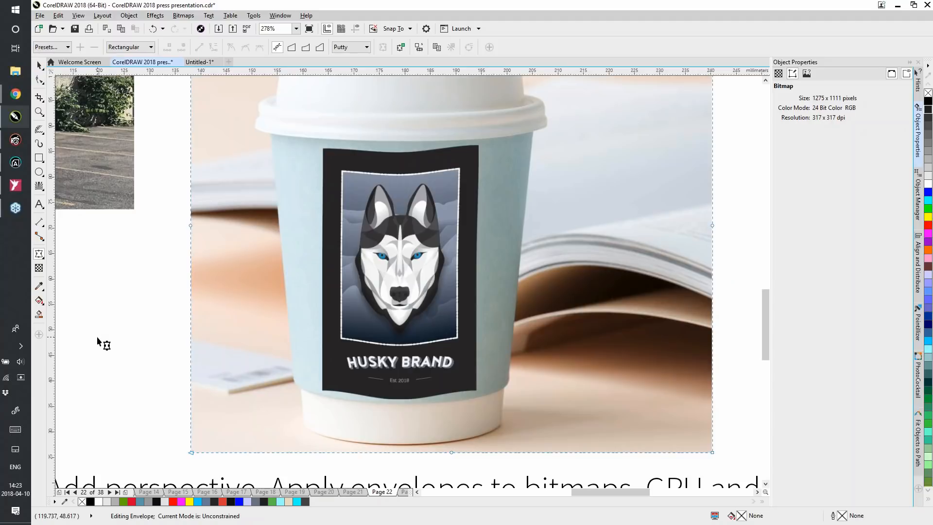
{"action": "key", "text": "shift+F4"}
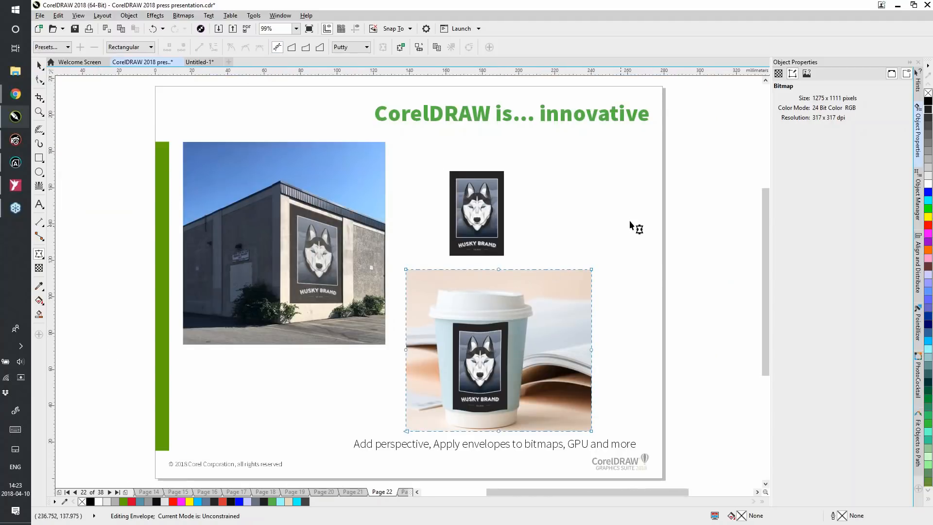
{"action": "left_click", "coordinate": [42, 68]}
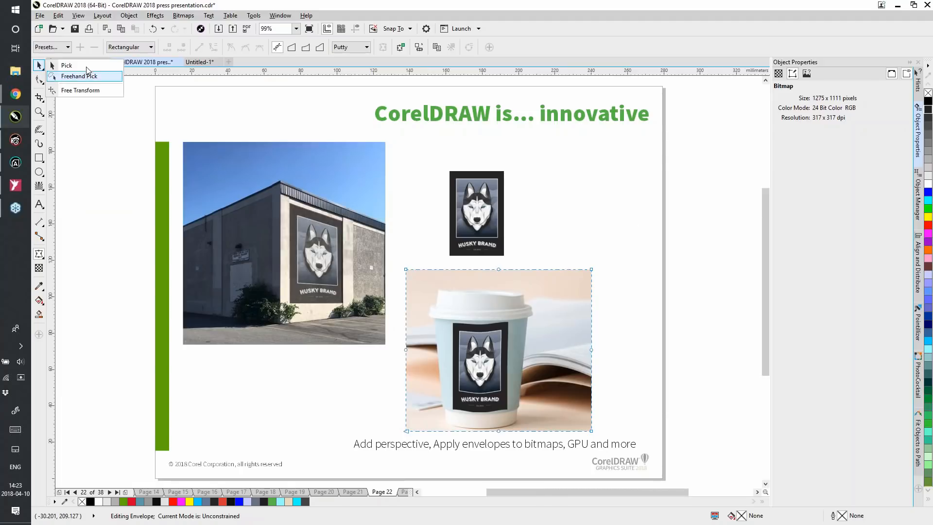
{"action": "left_click", "coordinate": [68, 65]}
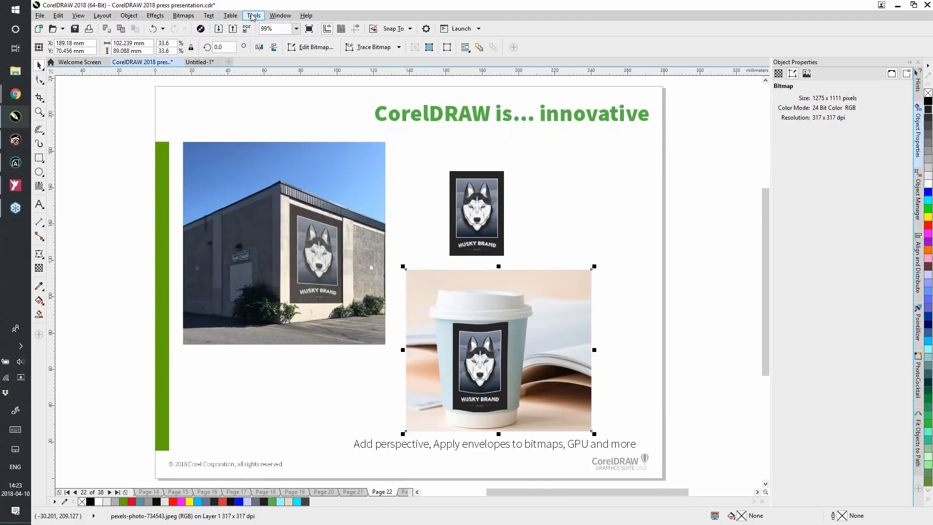
Examine the Global options for using the GPU for vector previews, cancel the options, and go to page 23
{"action": "left_click", "coordinate": [252, 16]}
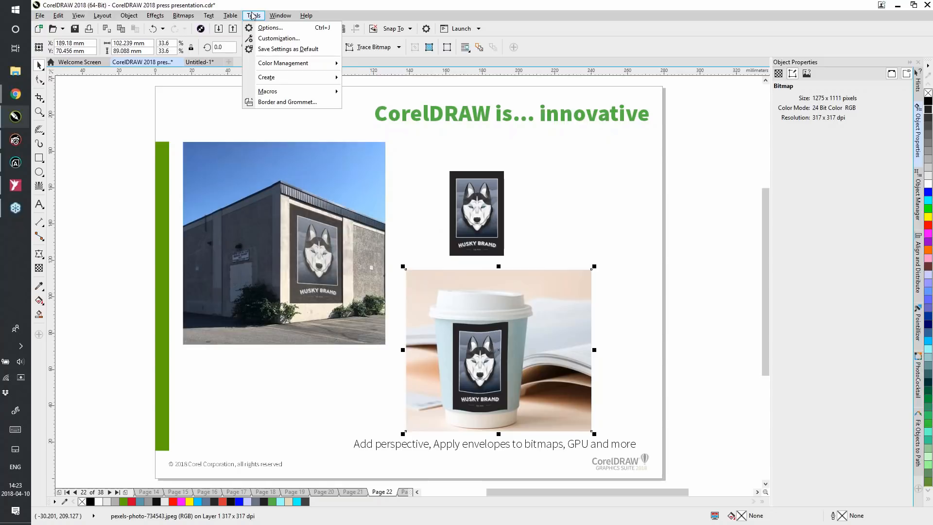
{"action": "left_click", "coordinate": [263, 29]}
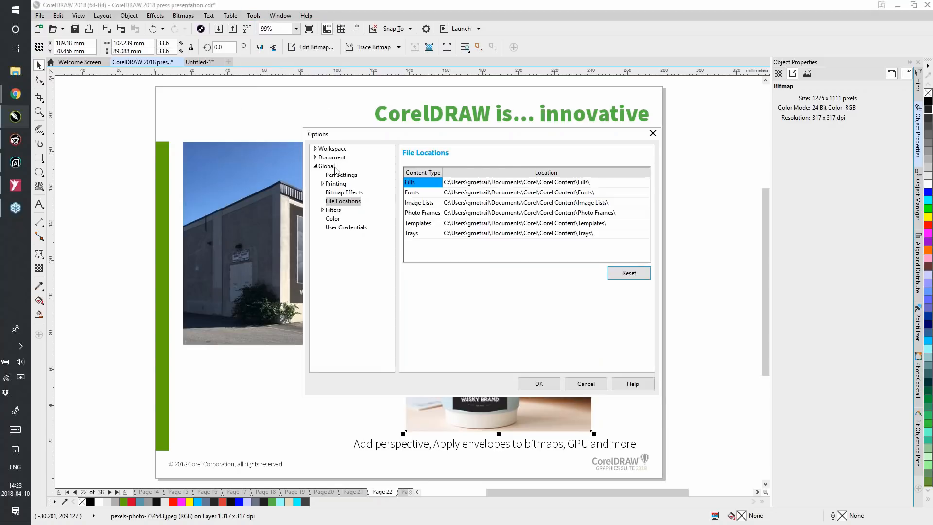
{"action": "left_click", "coordinate": [326, 167]}
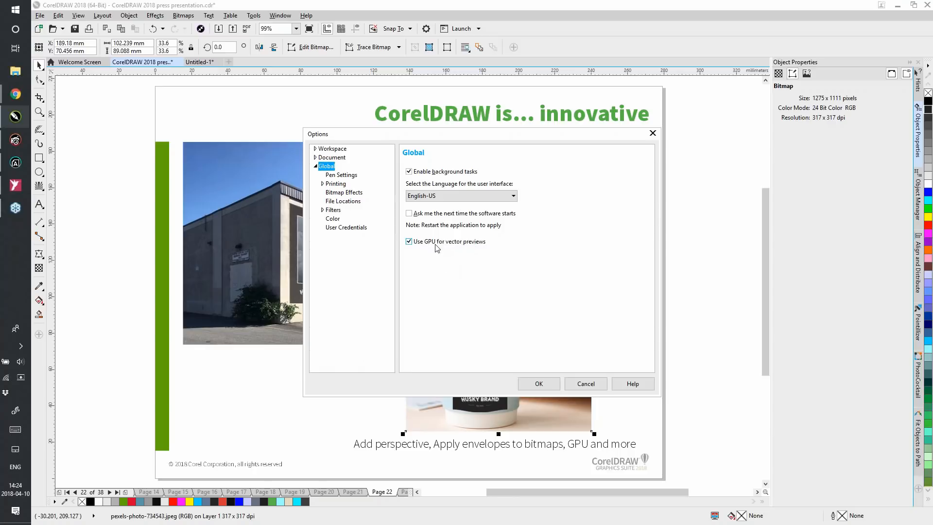
{"action": "left_click", "coordinate": [589, 384]}
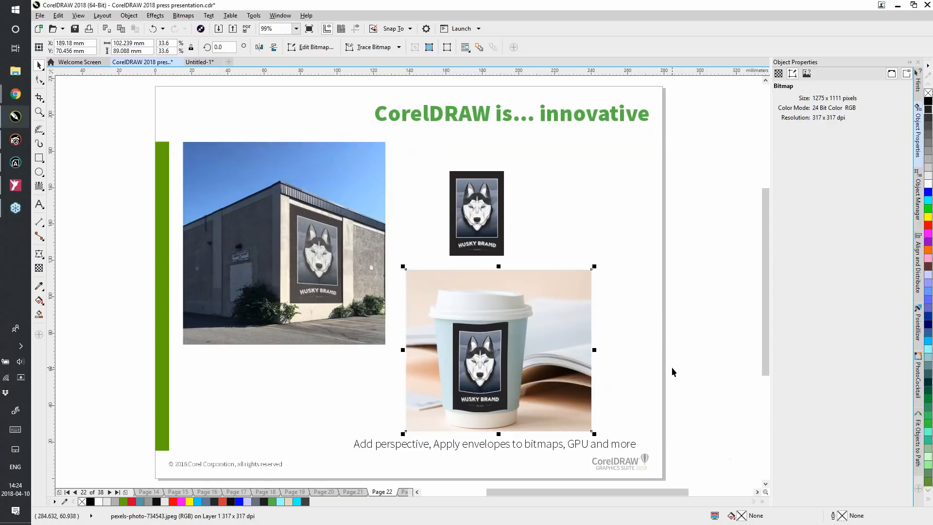
{"action": "key", "text": "Page_Down"}
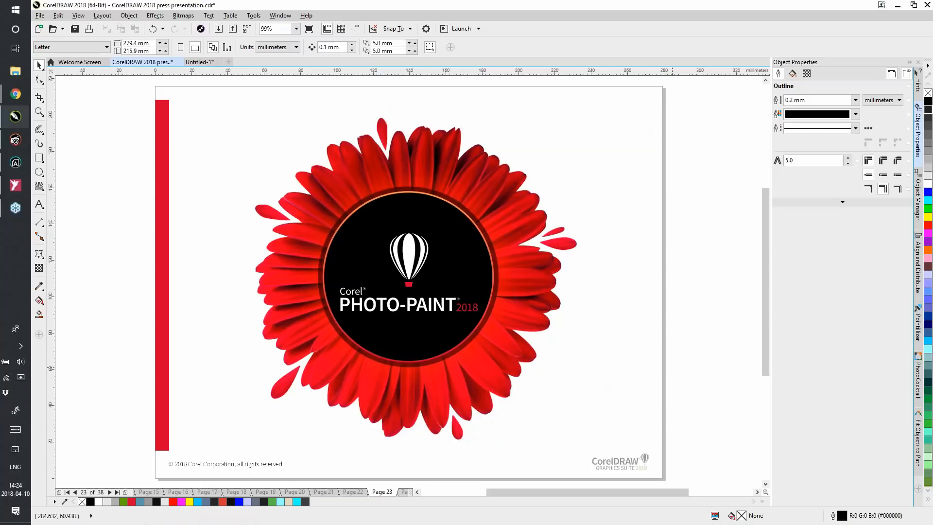
Go to page 24 and open the crooked boardwalk photo for bitmap editing in PHOTO-PAINT
{"action": "key", "text": "Page_Down"}
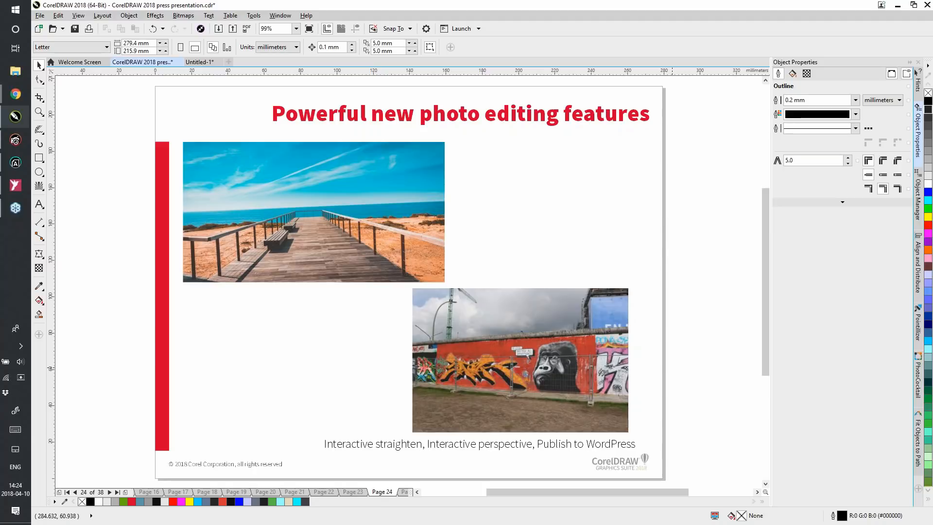
{"action": "left_click", "coordinate": [282, 223]}
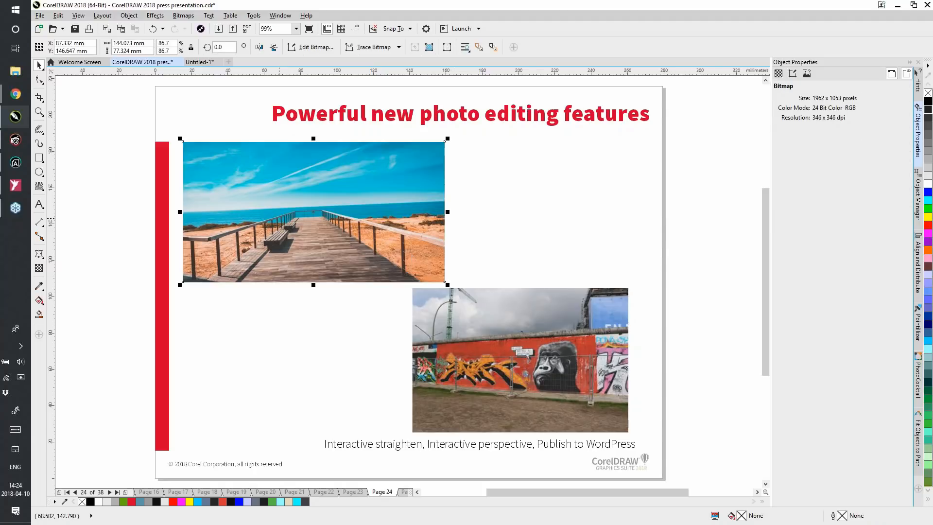
{"action": "left_click", "coordinate": [314, 49]}
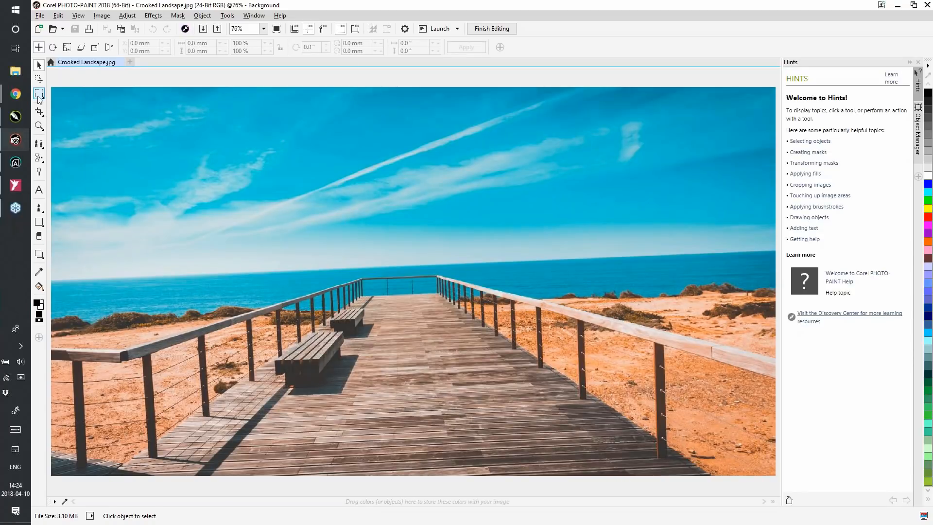
Straighten the boardwalk photo by aligning the straightening bar with the sea horizon and applying the rotation
{"action": "left_click", "coordinate": [41, 96]}
{"action": "left_click", "coordinate": [42, 114]}
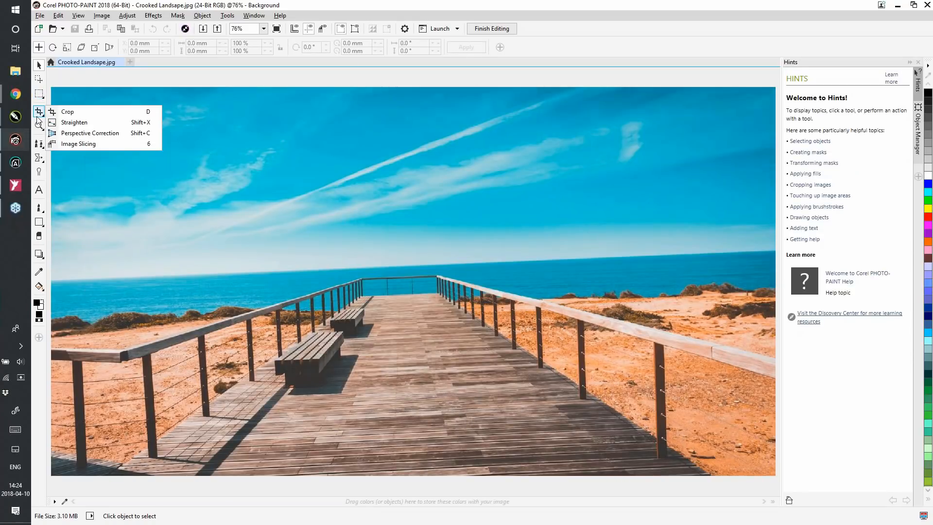
{"action": "left_click", "coordinate": [73, 123]}
{"action": "left_click_drag", "start_coordinate": [196, 281], "coordinate": [196, 275]}
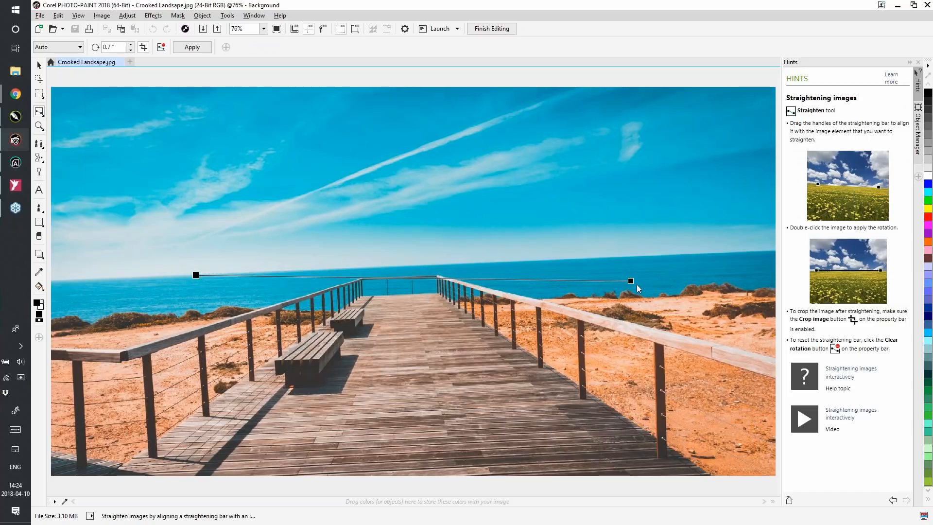
{"action": "left_click_drag", "start_coordinate": [631, 281], "coordinate": [640, 255]}
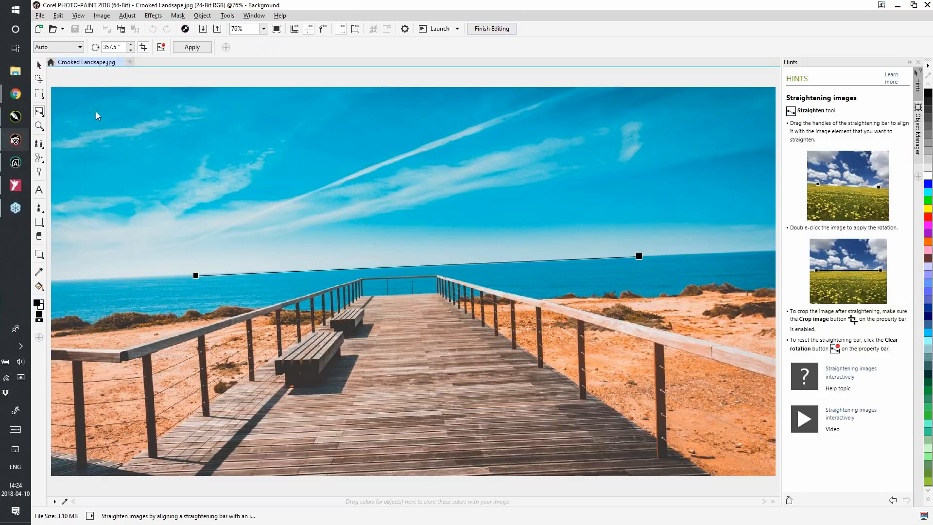
{"action": "left_click", "coordinate": [192, 48]}
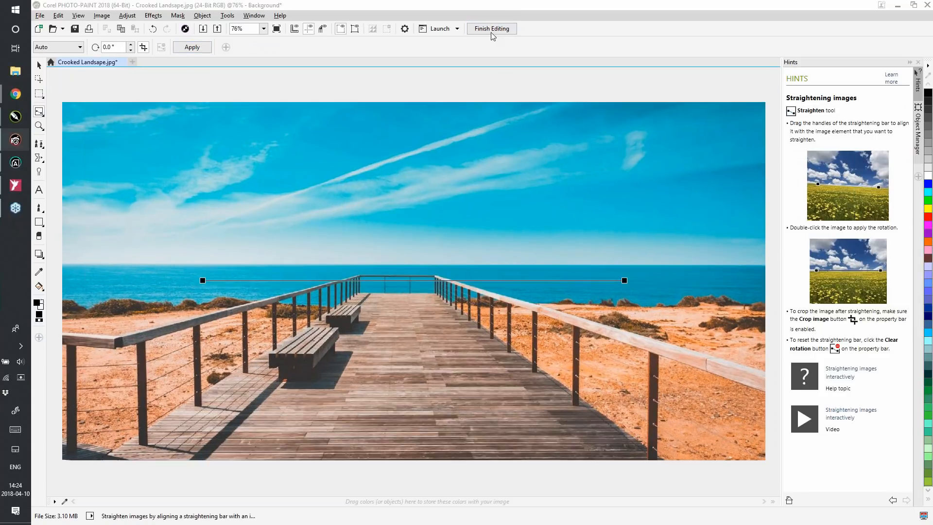
Finish editing the boardwalk photo, save it back into the presentation, and close PHOTO-PAINT
{"action": "left_click", "coordinate": [491, 30]}
{"action": "left_click", "coordinate": [462, 291]}
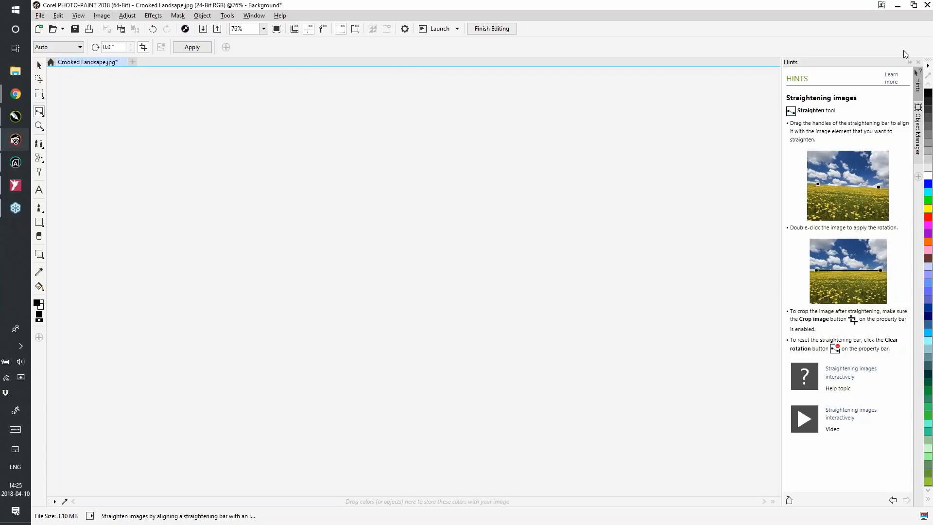
{"action": "left_click", "coordinate": [928, 5]}
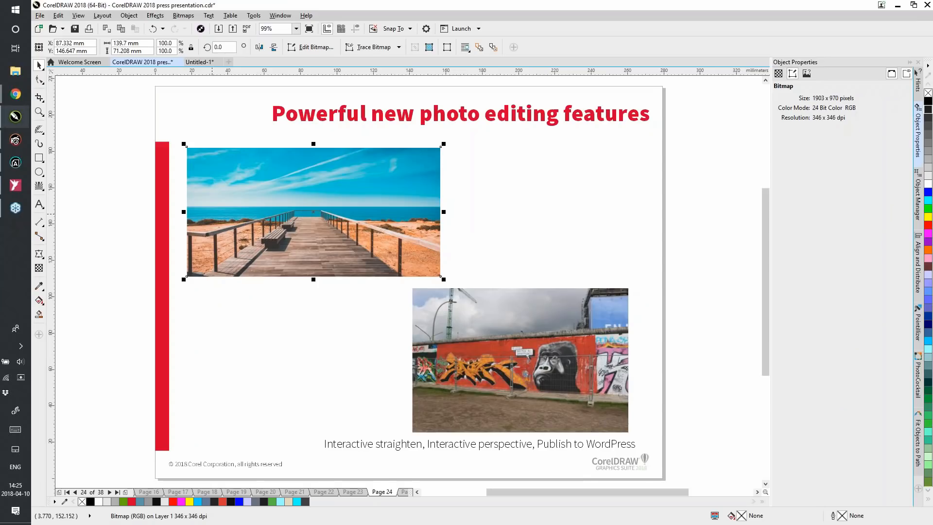
Open the graffiti wall photo on page 24 for bitmap editing and maximize the PHOTO-PAINT window
{"action": "left_click", "coordinate": [547, 372]}
{"action": "left_click", "coordinate": [545, 368]}
{"action": "left_click", "coordinate": [313, 47]}
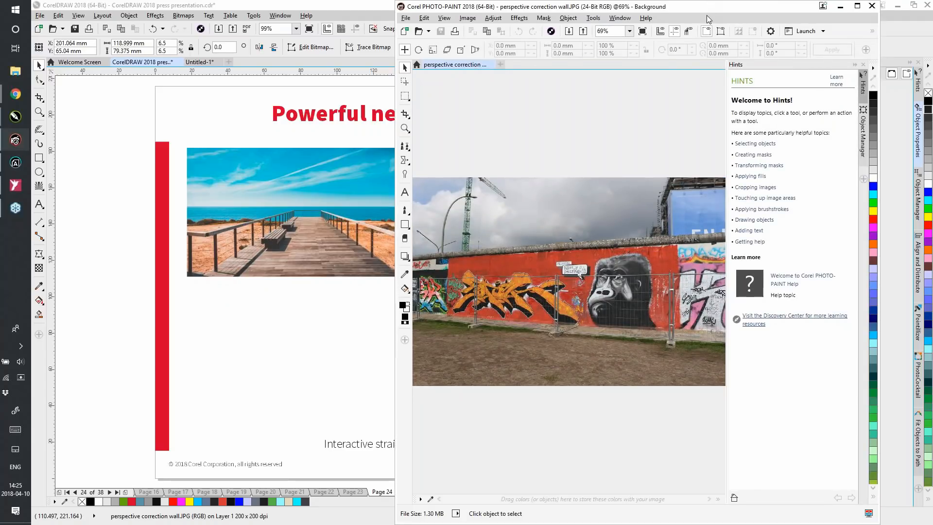
{"action": "mouse_move", "coordinate": [706, 16]}
{"action": "left_mouse_down"}
{"action": "mouse_move", "coordinate": [520, 112]}
{"action": "mouse_move", "coordinate": [450, 112]}
{"action": "left_mouse_up"}
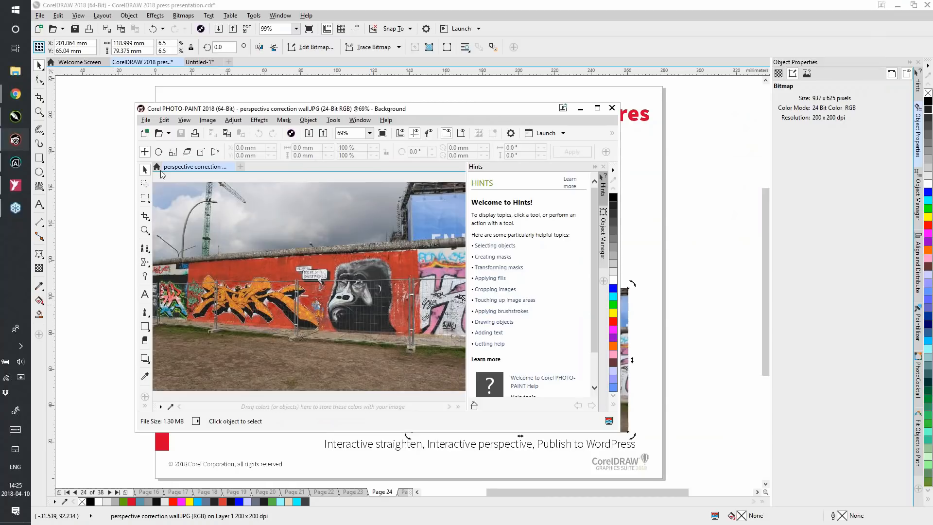
{"action": "left_click", "coordinate": [596, 109]}
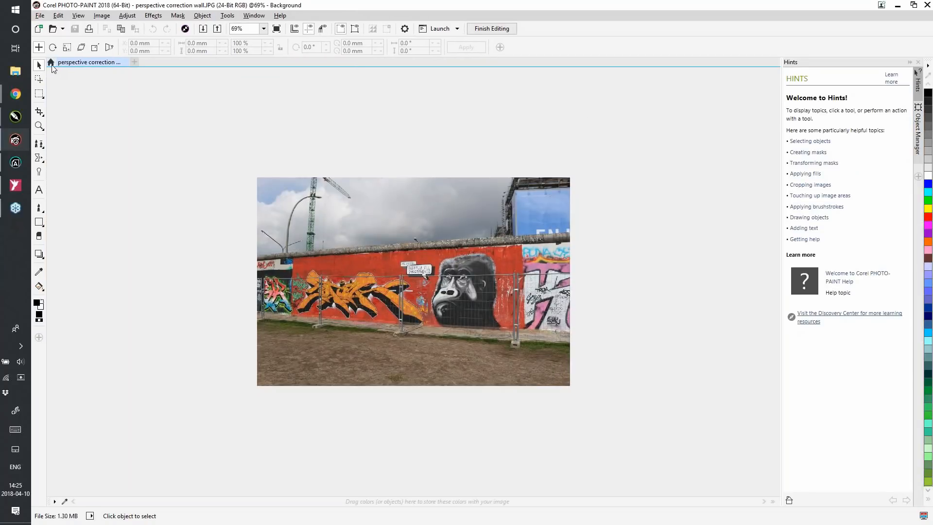
Try the Adobe Photoshop workspace, restore the Default workspace, and return to the wall photo
{"action": "left_click", "coordinate": [51, 63]}
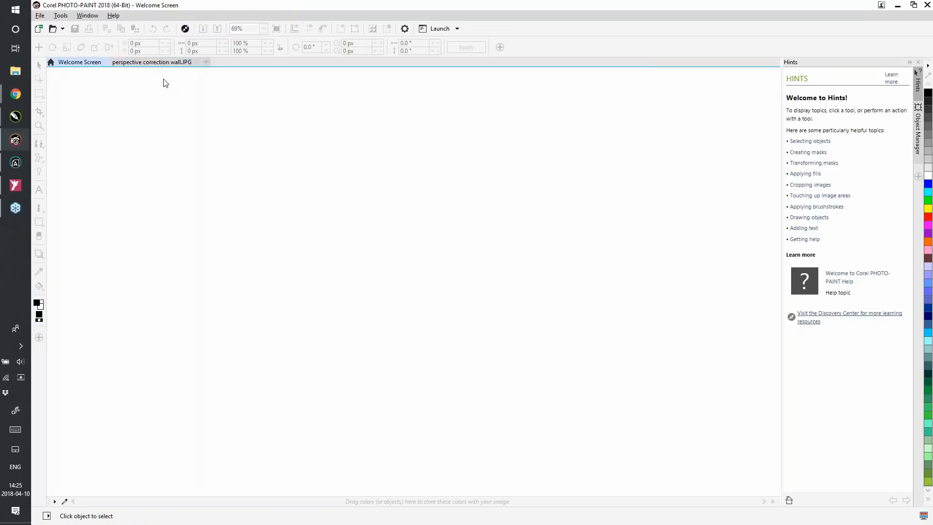
{"action": "left_click", "coordinate": [189, 144]}
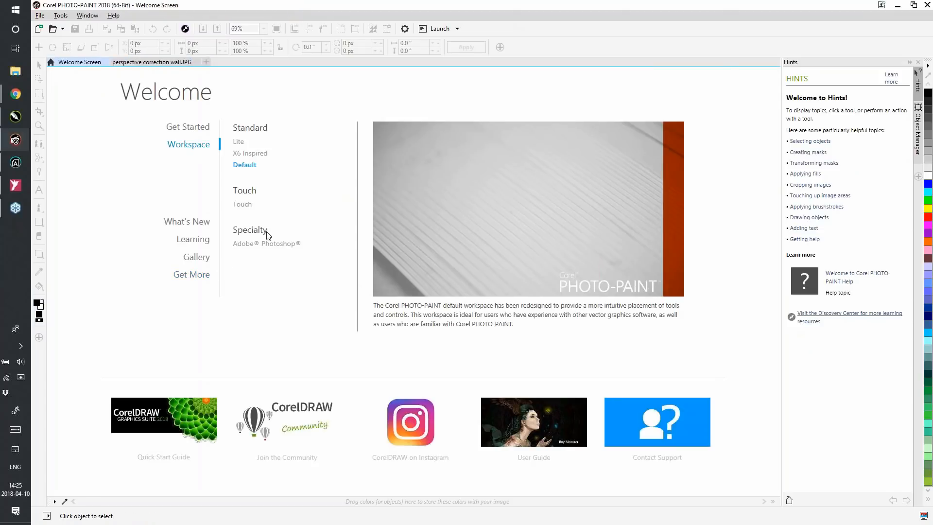
{"action": "left_click", "coordinate": [263, 246]}
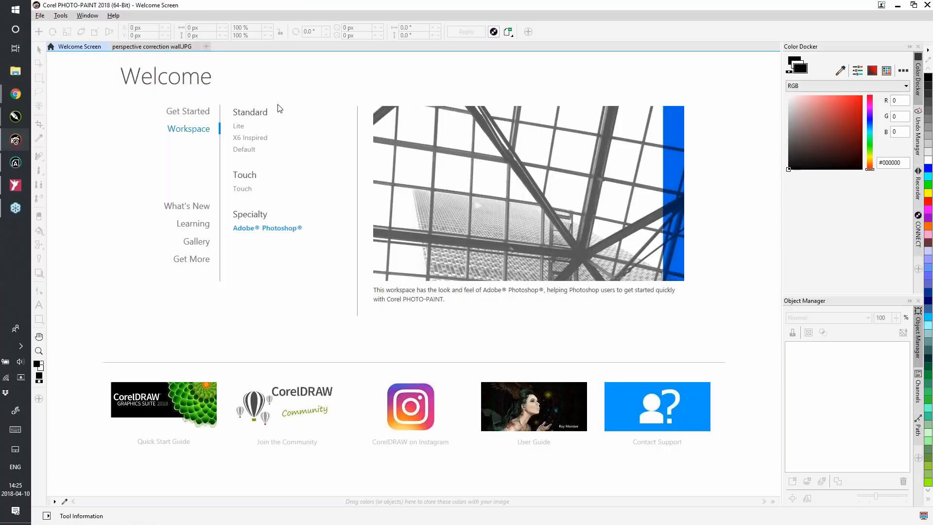
{"action": "left_click", "coordinate": [247, 150]}
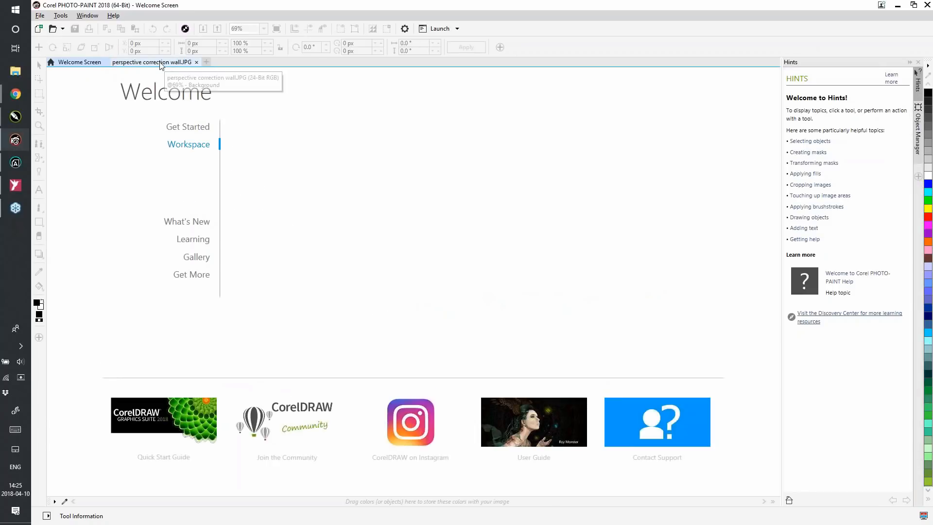
{"action": "left_click", "coordinate": [161, 63]}
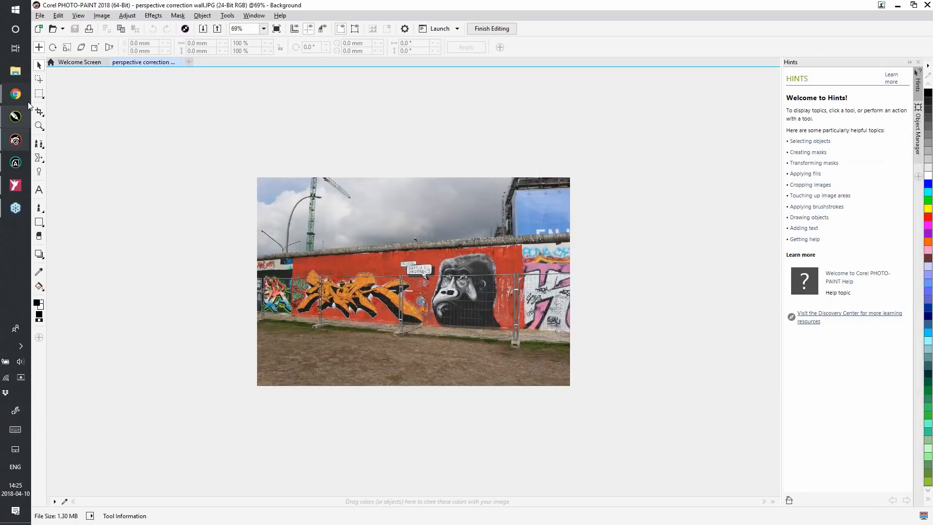
Correct the wall photo's perspective by fitting the Perspective Correction box to the four corners of the red wall section and applying it
{"action": "left_click", "coordinate": [41, 113]}
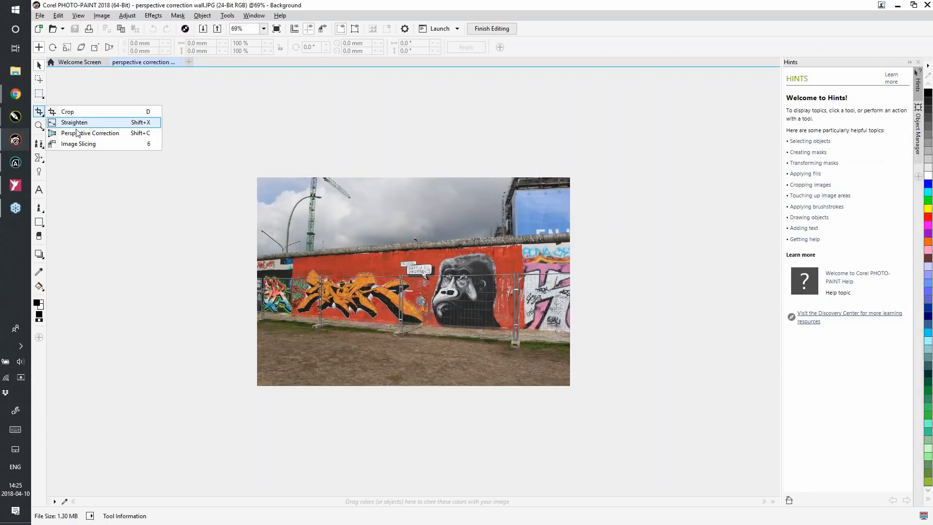
{"action": "left_click", "coordinate": [77, 135]}
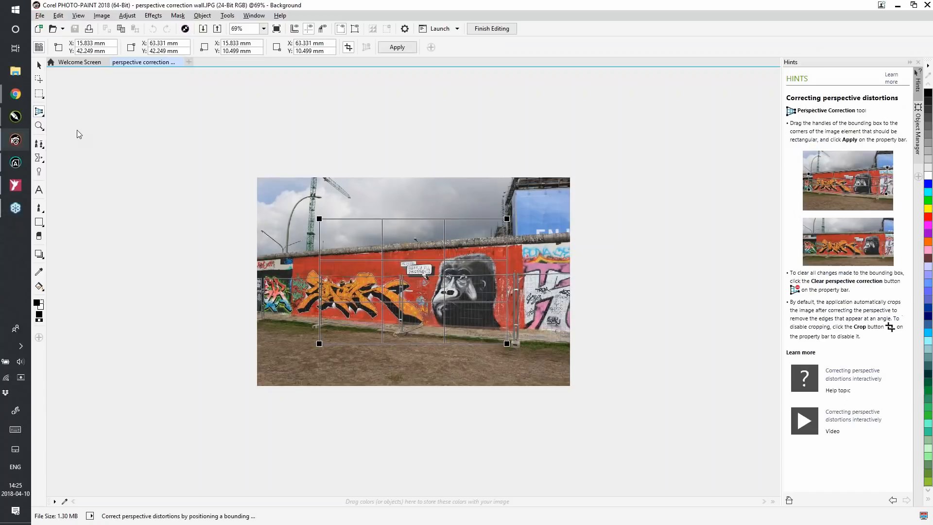
{"action": "key", "text": "F4"}
{"action": "left_click_drag", "start_coordinate": [221, 153], "coordinate": [168, 232]}
{"action": "left_click_drag", "start_coordinate": [605, 153], "coordinate": [634, 206]}
{"action": "left_click_drag", "start_coordinate": [605, 409], "coordinate": [640, 377]}
{"action": "left_click_drag", "start_coordinate": [220, 410], "coordinate": [164, 350]}
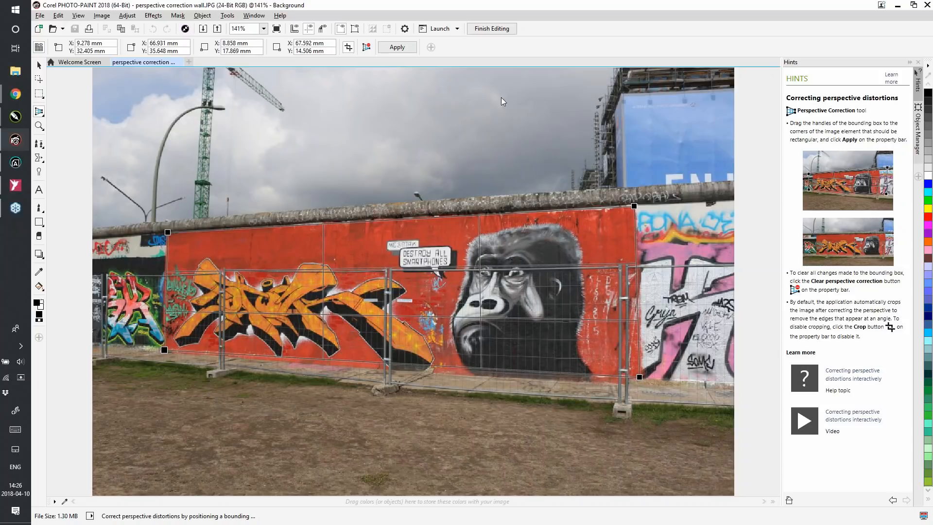
{"action": "left_click", "coordinate": [397, 47]}
{"action": "key", "text": "Return"}
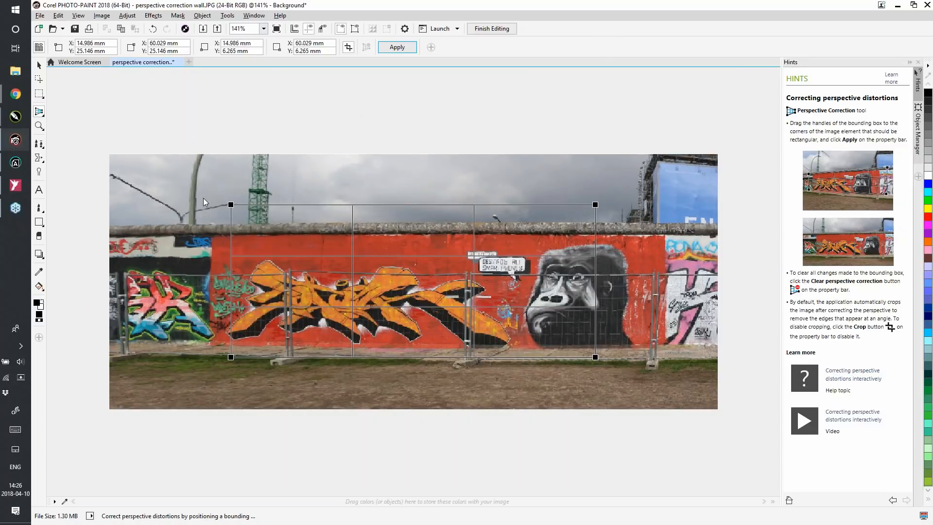
Start exporting the corrected wall image for WordPress with the PNG 24-bit preset, enlarging the export dialog to compare the previews
{"action": "left_click", "coordinate": [41, 17]}
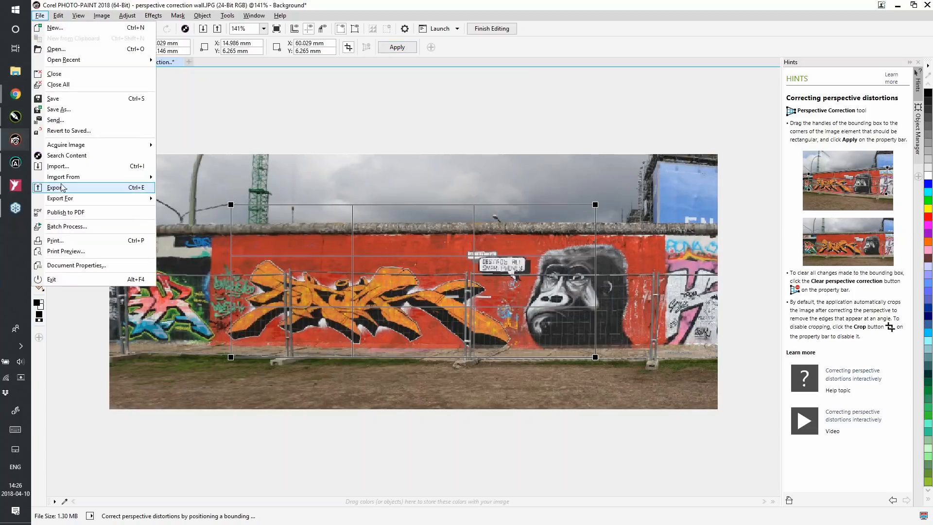
{"action": "mouse_move", "coordinate": [68, 201]}
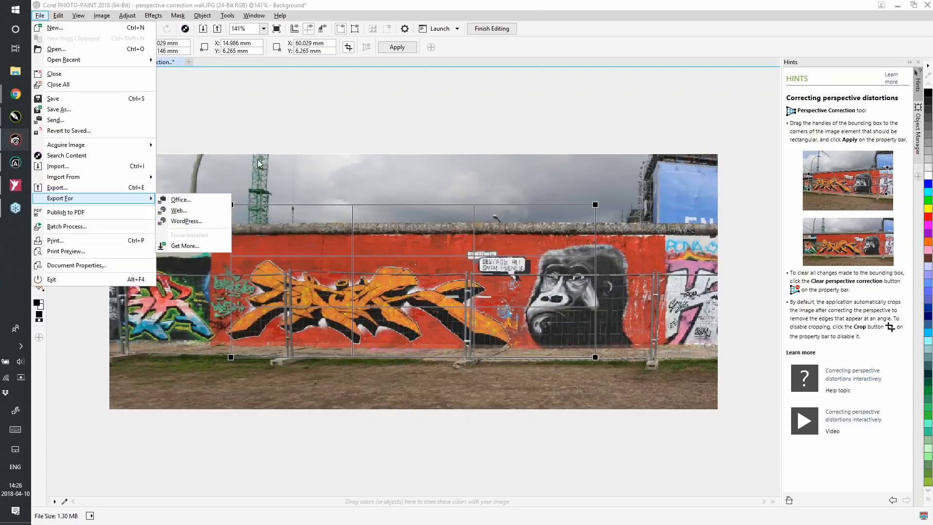
{"action": "left_click", "coordinate": [194, 222]}
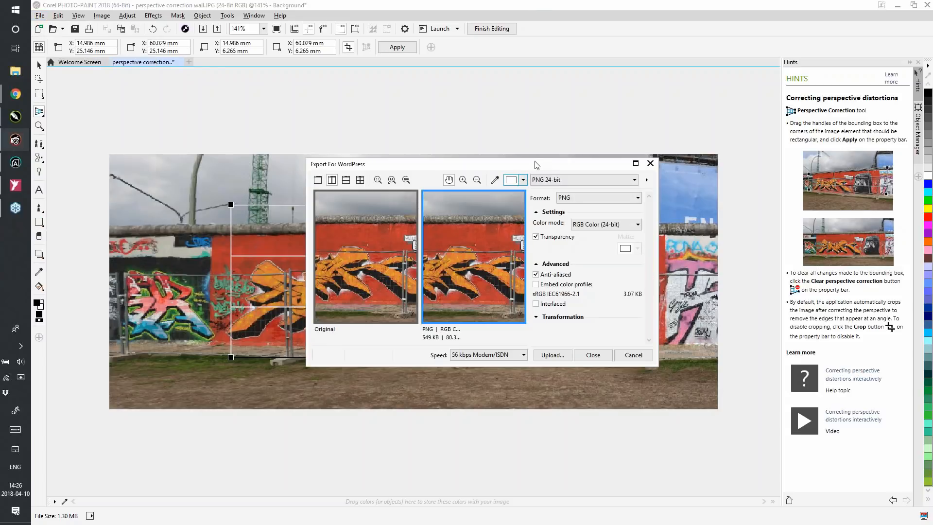
{"action": "left_click_drag", "start_coordinate": [523, 167], "coordinate": [361, 71]}
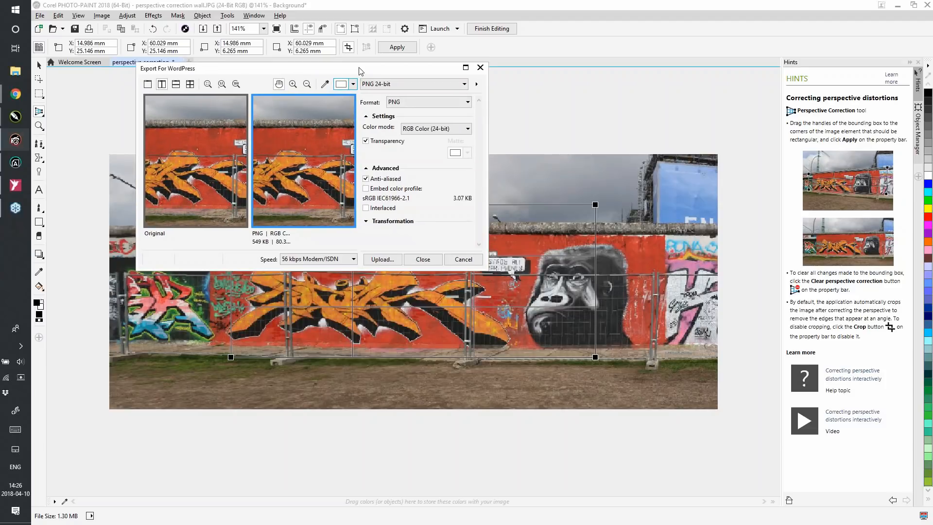
{"action": "left_click_drag", "start_coordinate": [488, 271], "coordinate": [814, 475]}
{"action": "left_click", "coordinate": [744, 81]}
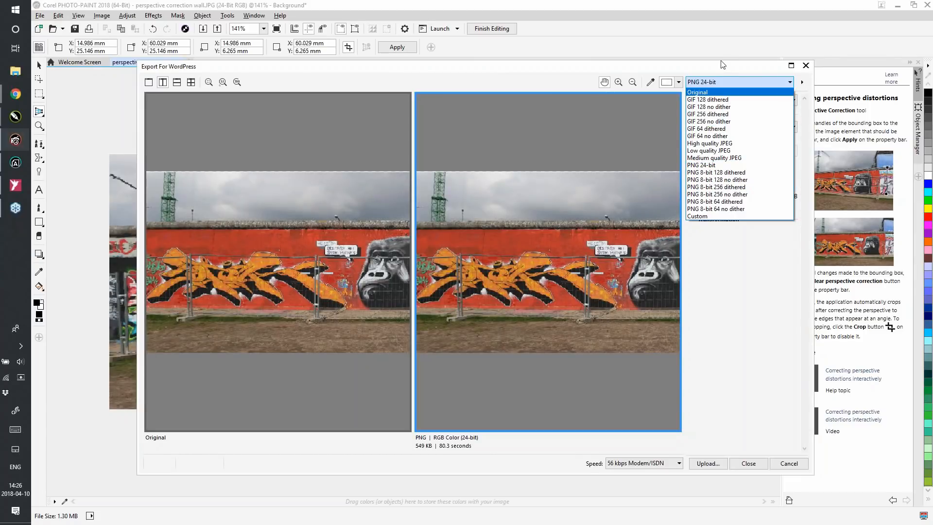
{"action": "left_click", "coordinate": [691, 78]}
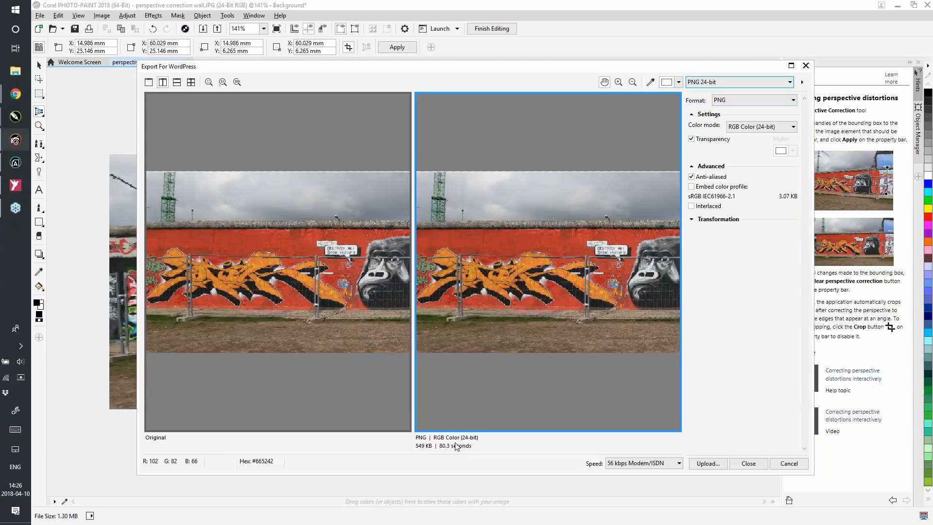
Upload the exported wall image to the CorelDRAW 2018 site hosted on Wordpress.com
{"action": "left_click", "coordinate": [708, 464]}
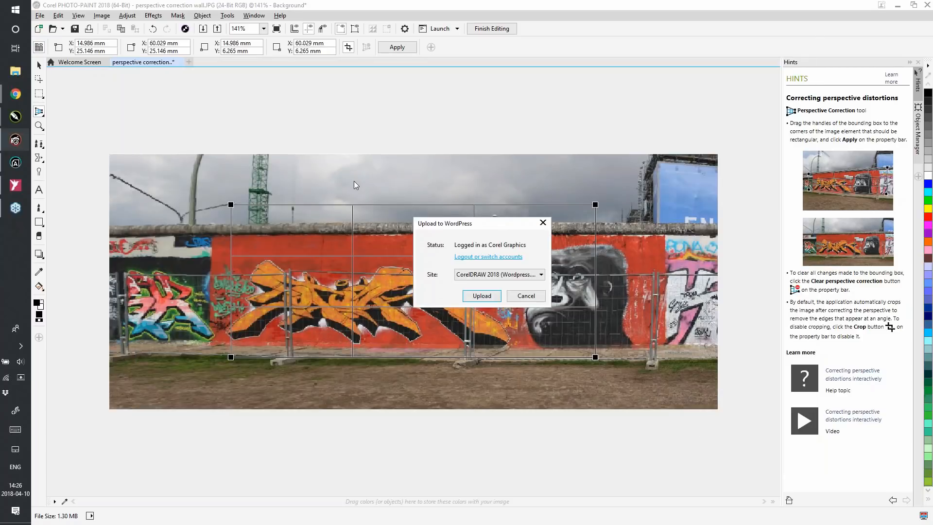
{"action": "left_click", "coordinate": [532, 275]}
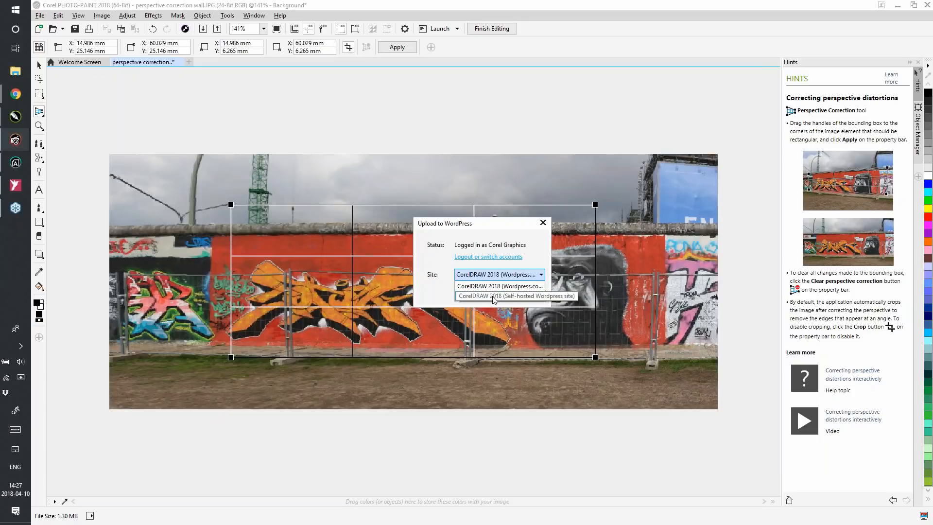
{"action": "left_click", "coordinate": [492, 287]}
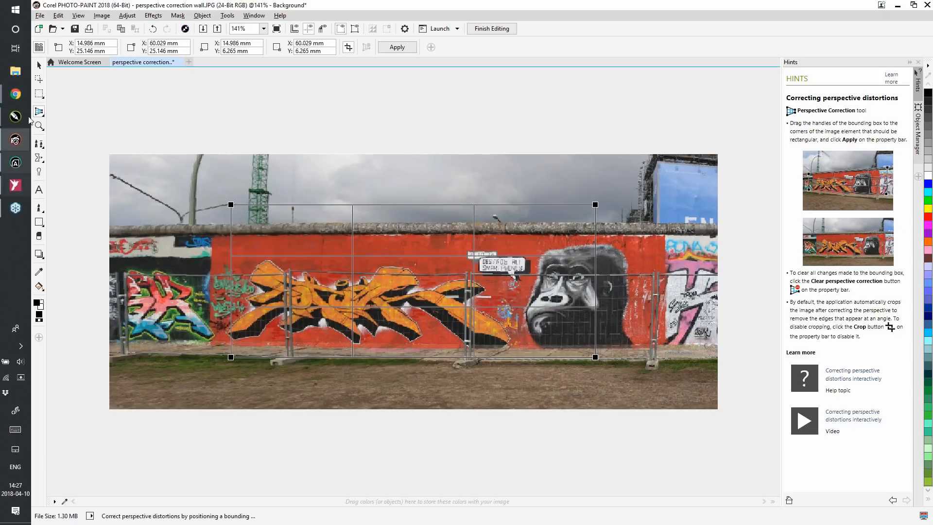
Switch to the WordPress Media Library in Chrome, reload it, and check the uploaded wall image's attachment details
{"action": "mouse_move", "coordinate": [19, 95]}
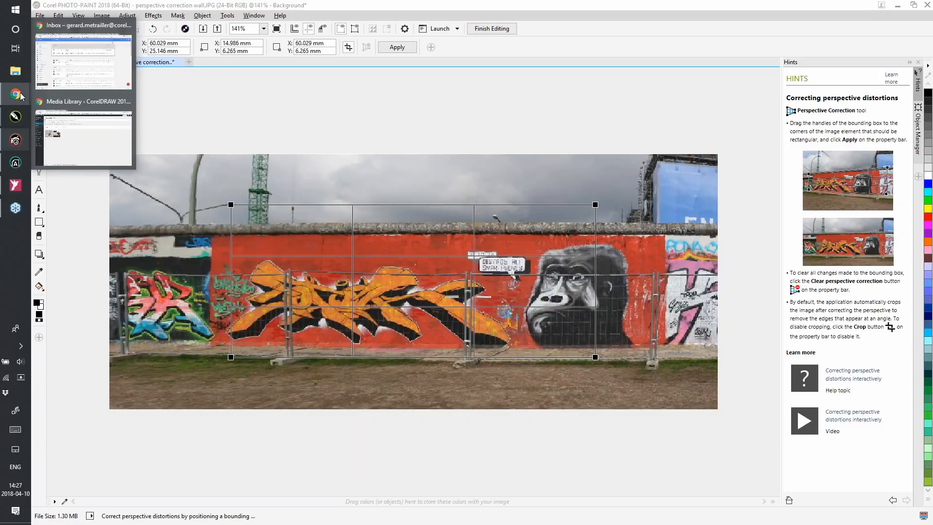
{"action": "left_click", "coordinate": [63, 134]}
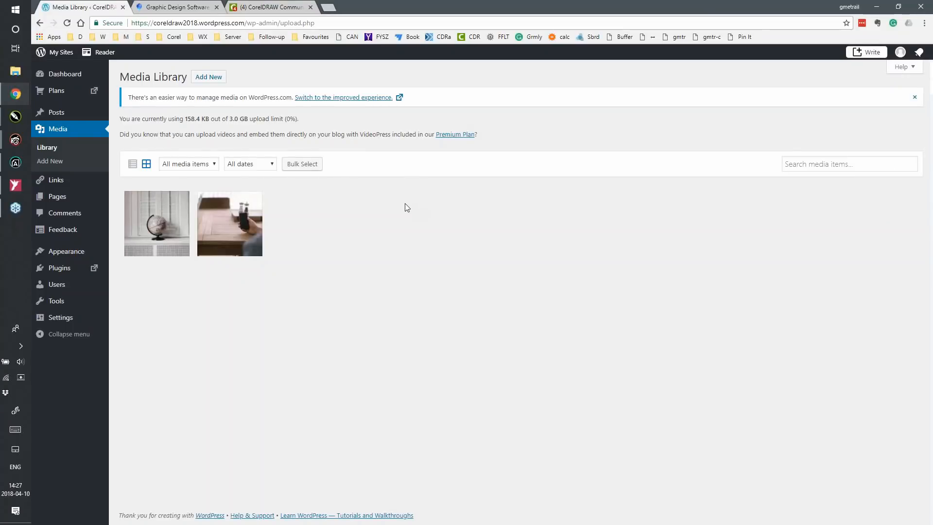
{"action": "left_click", "coordinate": [67, 23]}
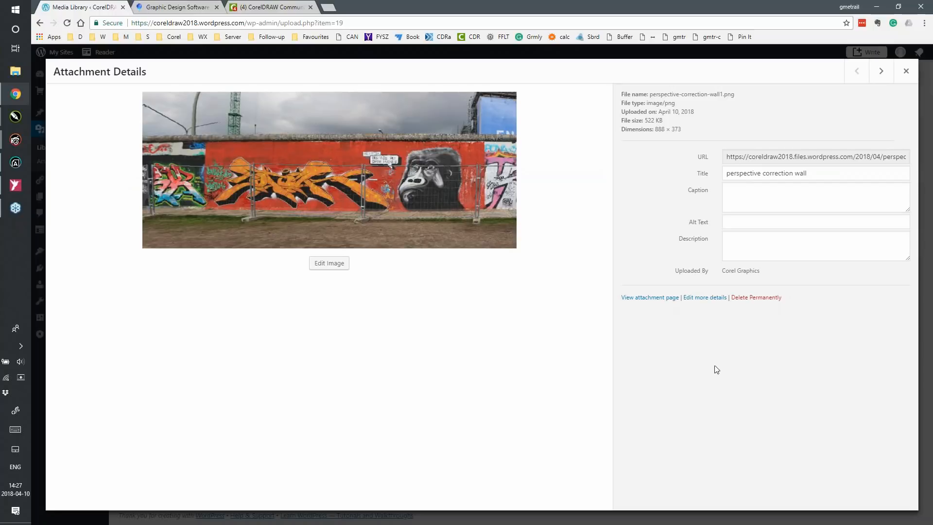
{"action": "left_click", "coordinate": [906, 71]}
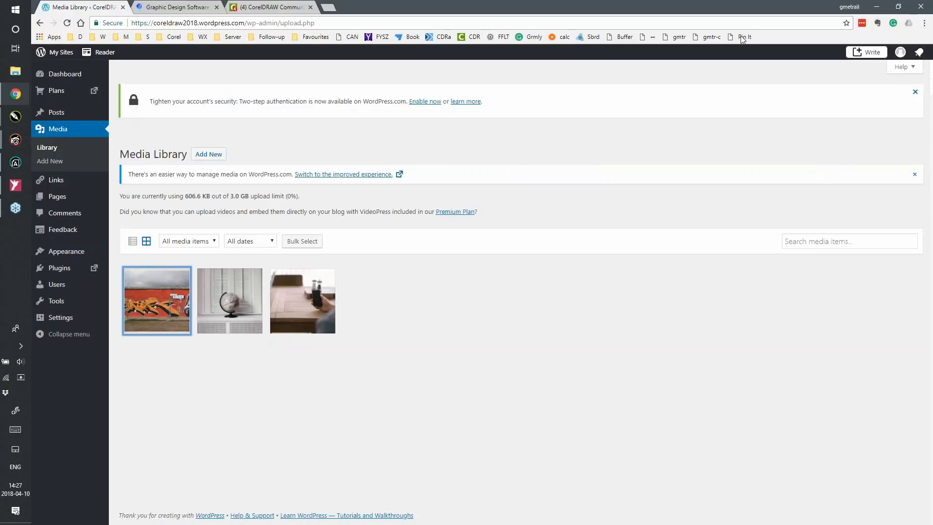
{"action": "left_click", "coordinate": [15, 140]}
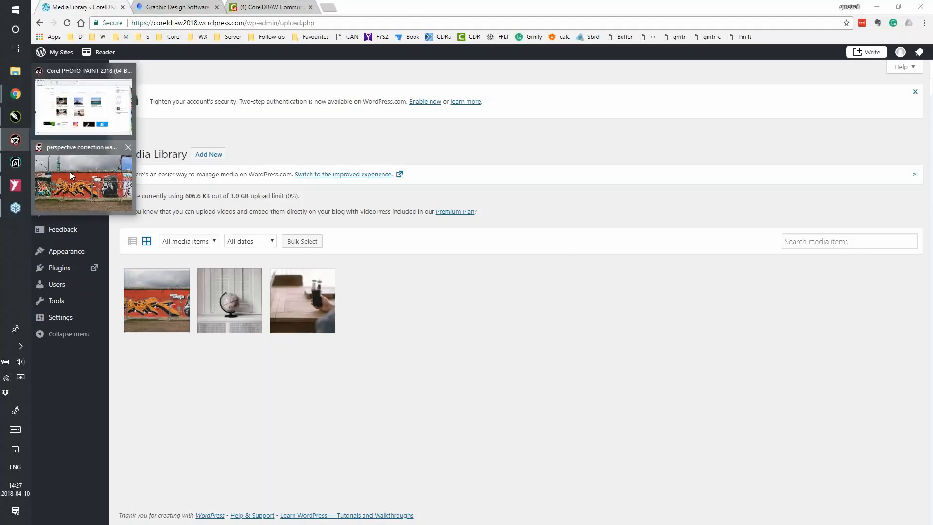
Switch to PHOTO-PAINT, finish editing the corrected wall bitmap to send it back to CorelDRAW, and return to the press presentation
{"action": "left_click", "coordinate": [71, 176]}
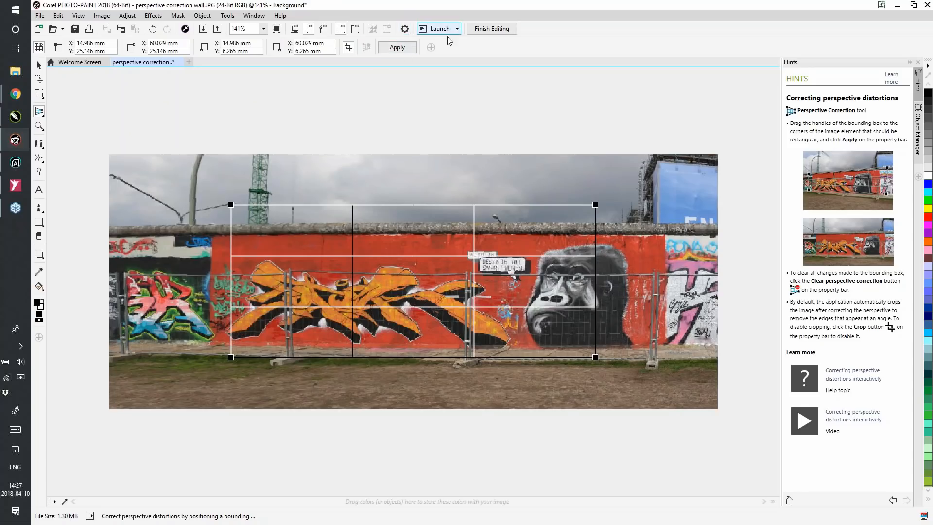
{"action": "left_click", "coordinate": [498, 30]}
{"action": "left_click", "coordinate": [464, 290]}
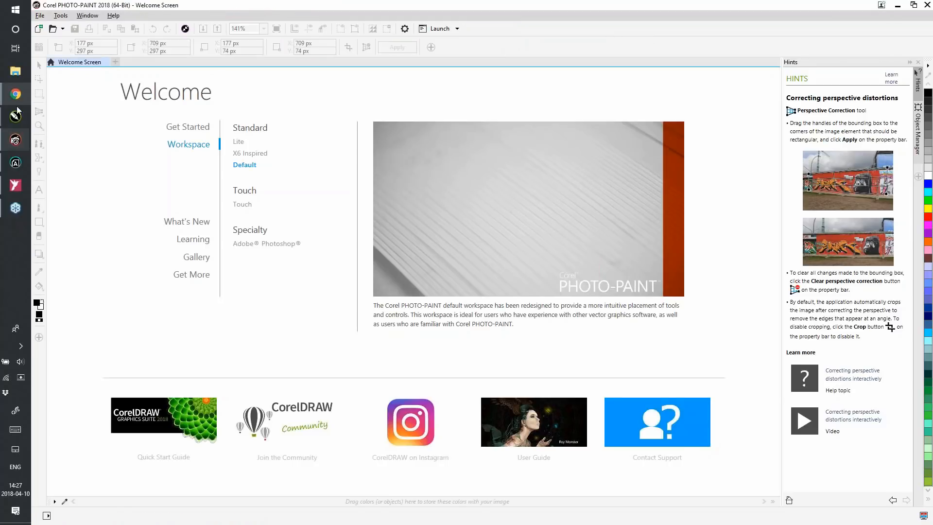
{"action": "mouse_move", "coordinate": [17, 116]}
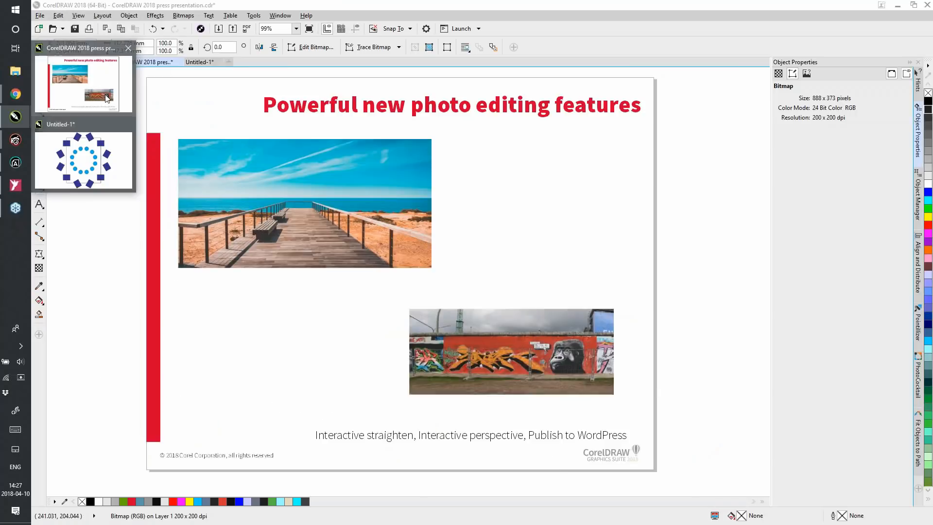
{"action": "left_click", "coordinate": [107, 97]}
{"action": "left_click", "coordinate": [660, 217]}
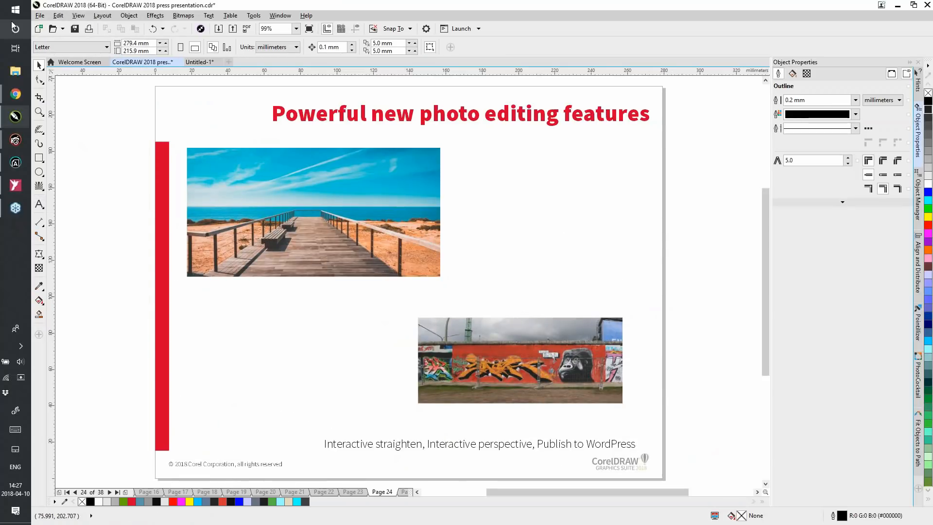
View the Export For WordPress settings and color palette options for the title "Powerful new photo editing features", then close them without uploading
{"action": "left_click", "coordinate": [35, 15]}
{"action": "left_click", "coordinate": [329, 208]}
{"action": "left_click", "coordinate": [313, 202]}
{"action": "left_click", "coordinate": [322, 117]}
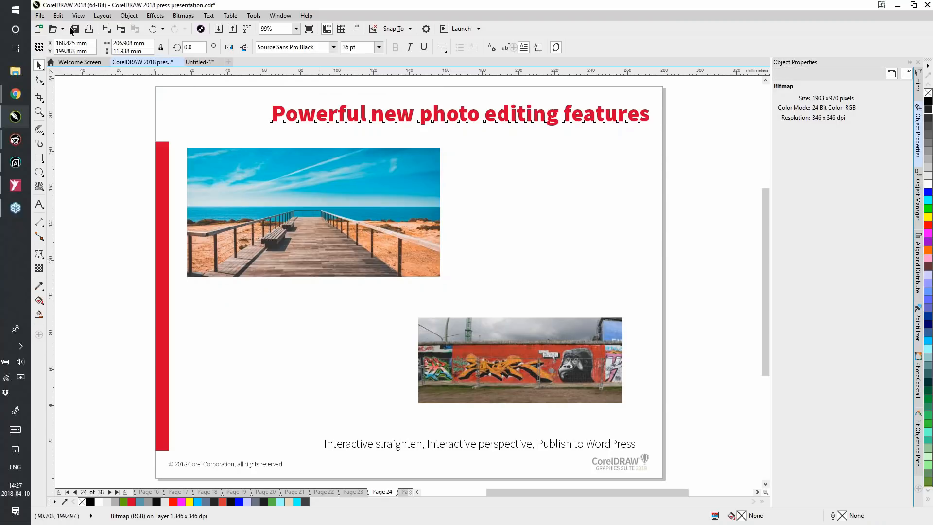
{"action": "left_click", "coordinate": [40, 15]}
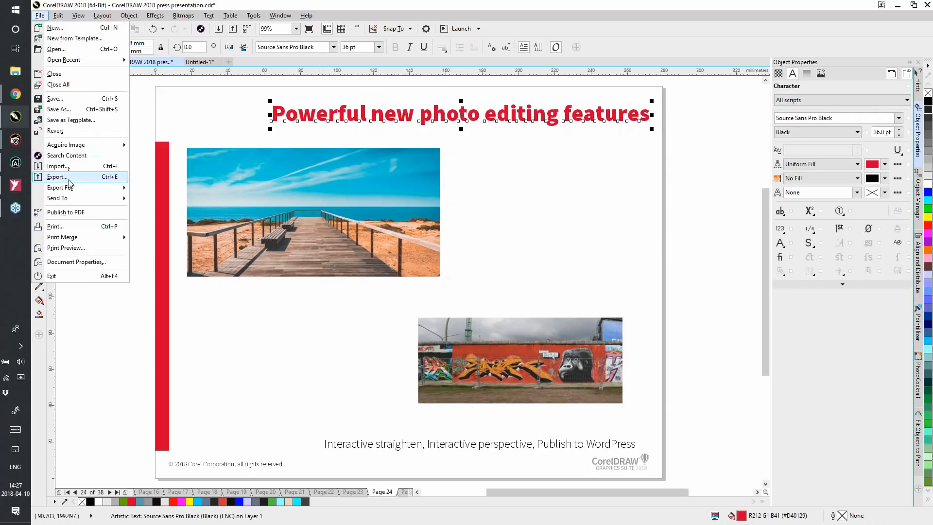
{"action": "mouse_move", "coordinate": [97, 187]}
{"action": "left_click", "coordinate": [180, 216]}
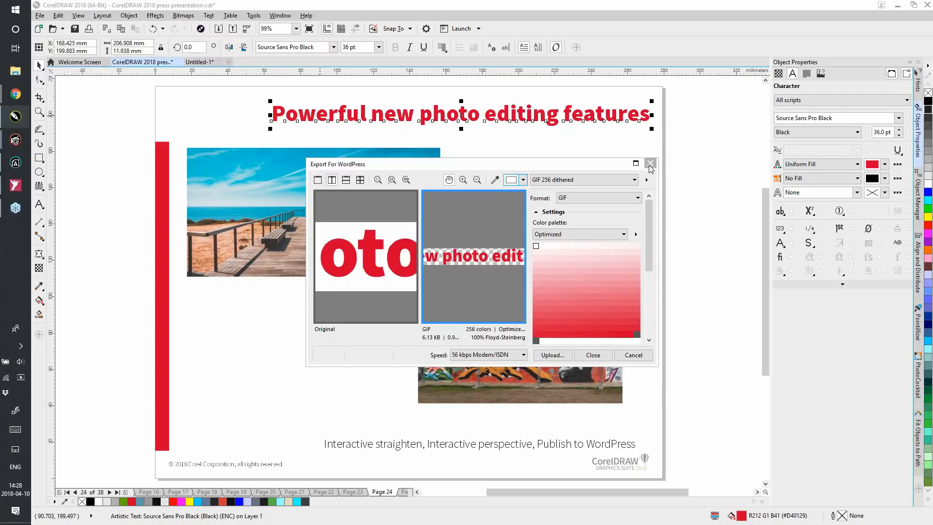
{"action": "left_click", "coordinate": [613, 234]}
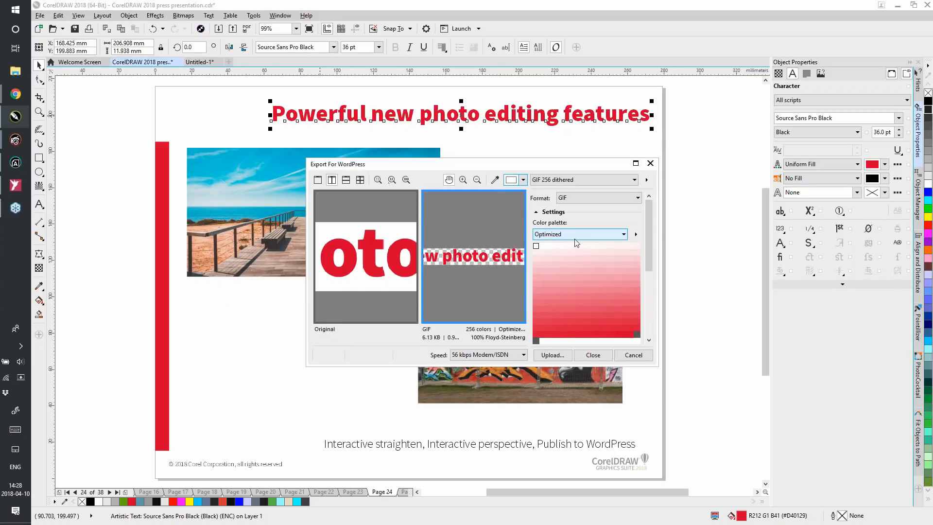
{"action": "left_click", "coordinate": [659, 366]}
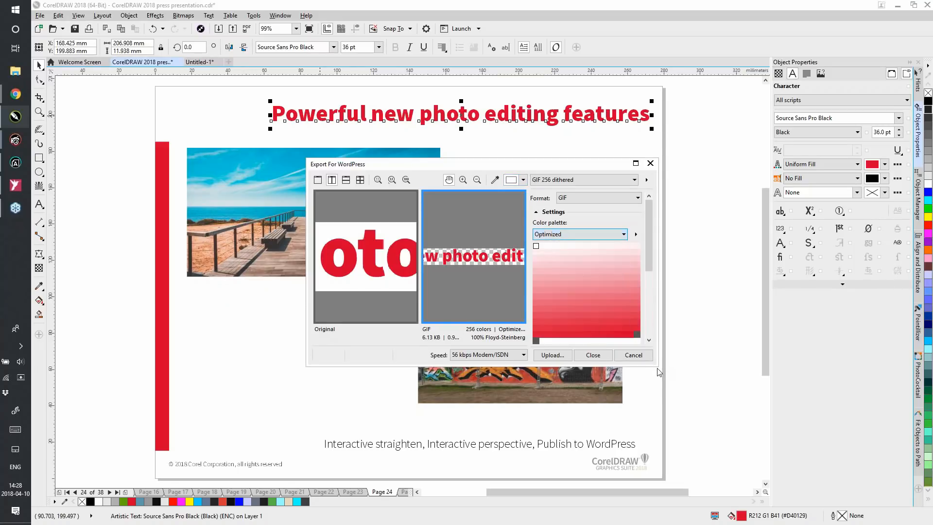
{"action": "left_click", "coordinate": [651, 164]}
{"action": "left_click", "coordinate": [678, 269]}
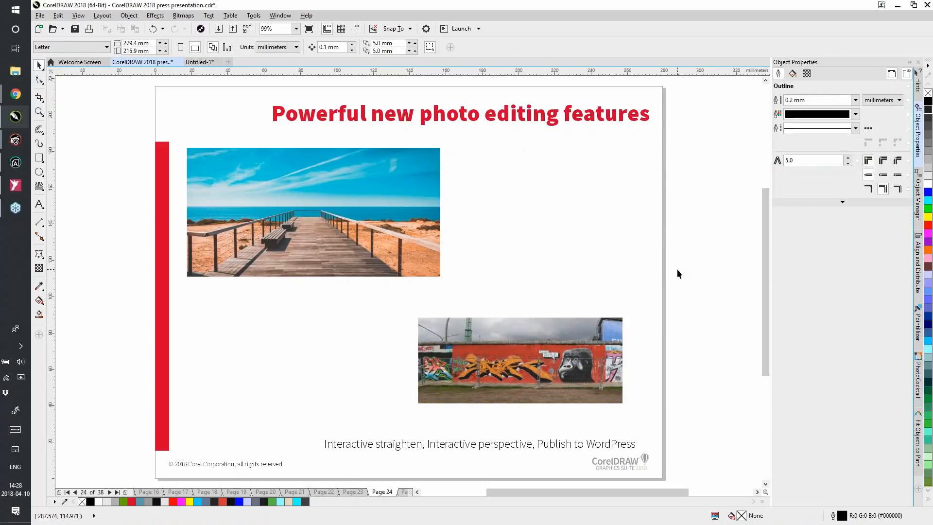
Advance to page 25, "More creativity with photos", and magnify the husky photo
{"action": "key", "text": "Page_Down"}
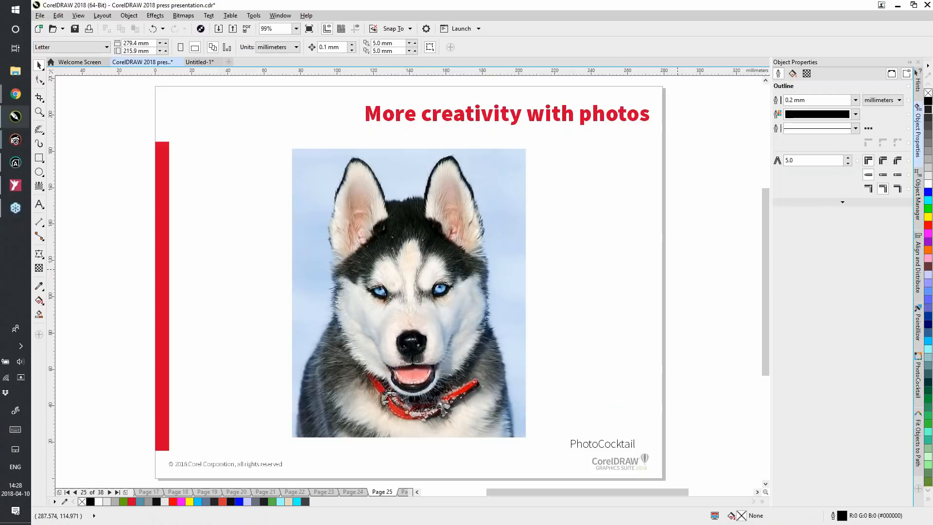
{"action": "key", "text": "z"}
{"action": "left_click_drag", "start_coordinate": [280, 141], "coordinate": [539, 442]}
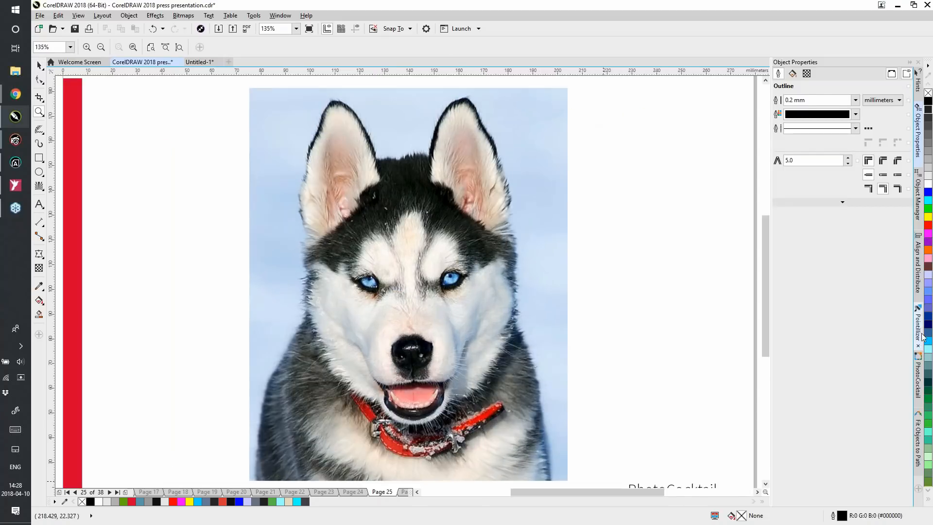
Open the PhotoCocktail settings and view the image library folder selection, leaving without choosing a folder
{"action": "left_click_drag", "start_coordinate": [928, 350], "coordinate": [928, 238]}
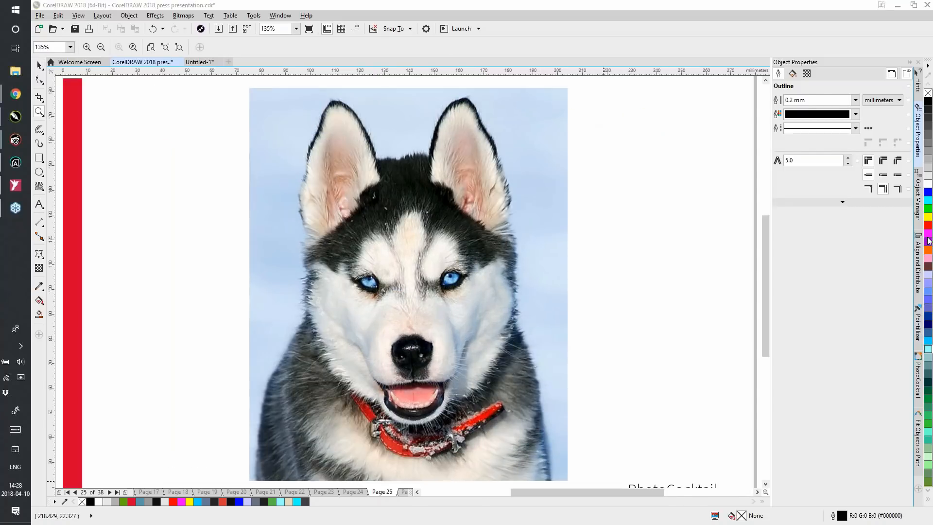
{"action": "left_click", "coordinate": [918, 379]}
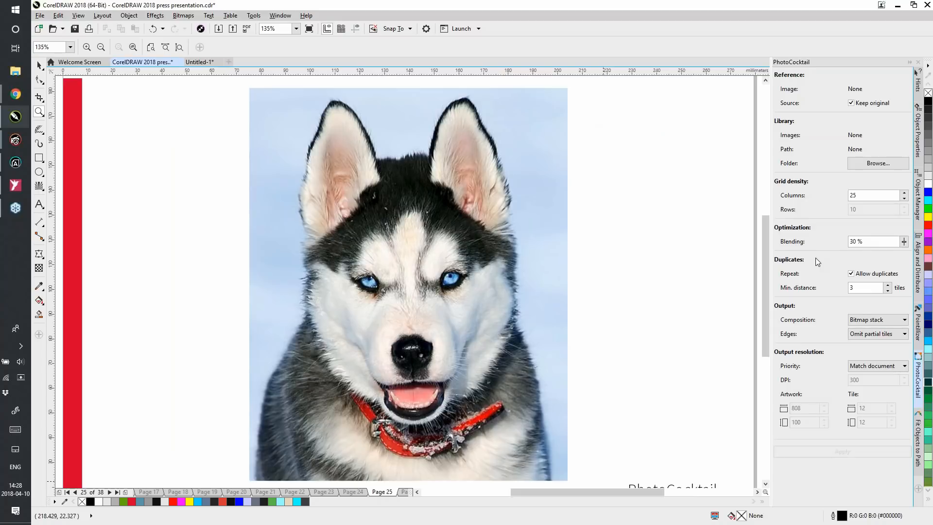
{"action": "left_click", "coordinate": [39, 66]}
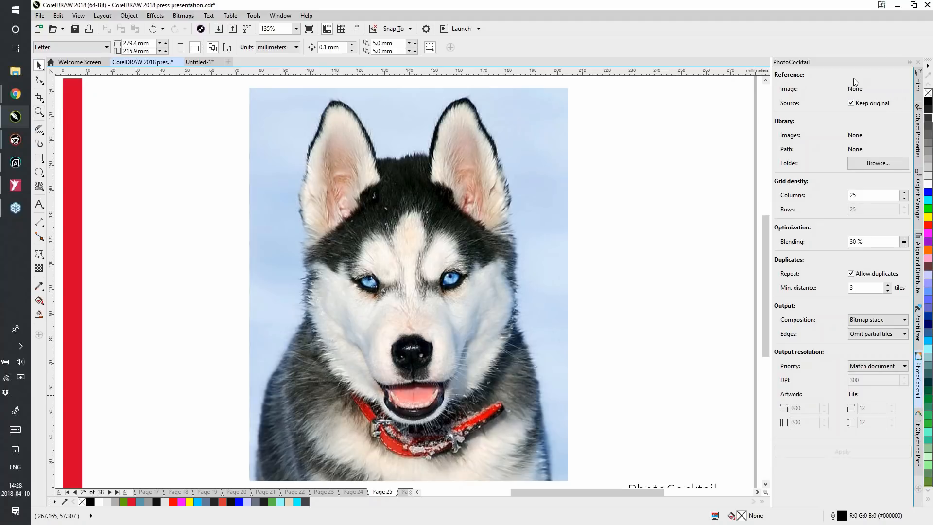
{"action": "left_click", "coordinate": [875, 163]}
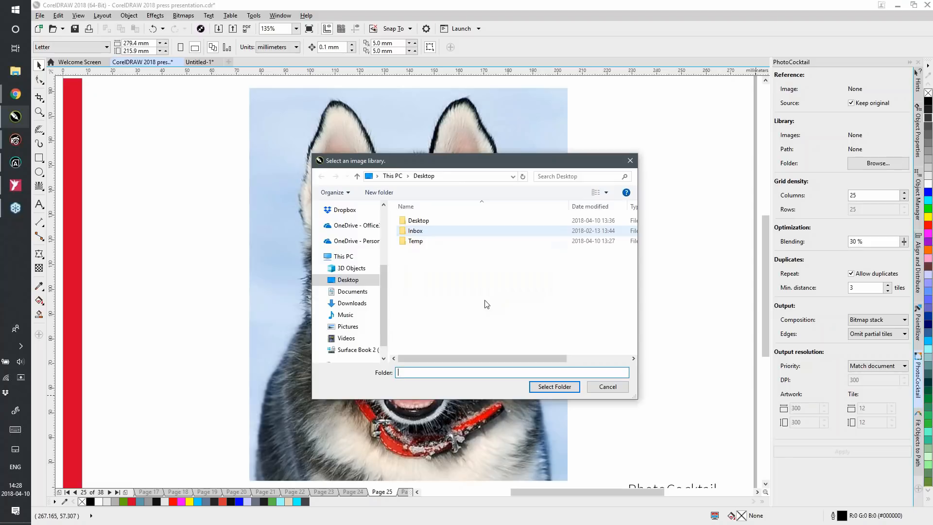
{"action": "left_click", "coordinate": [631, 162]}
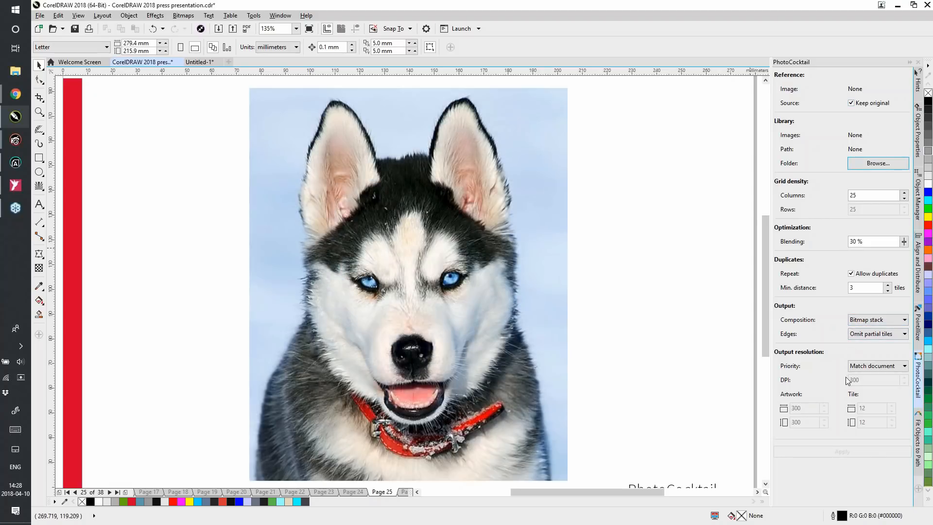
Delete the husky photo to uncover the photo mosaic beneath it, and examine the mosaic tiles up close
{"action": "left_click", "coordinate": [404, 226]}
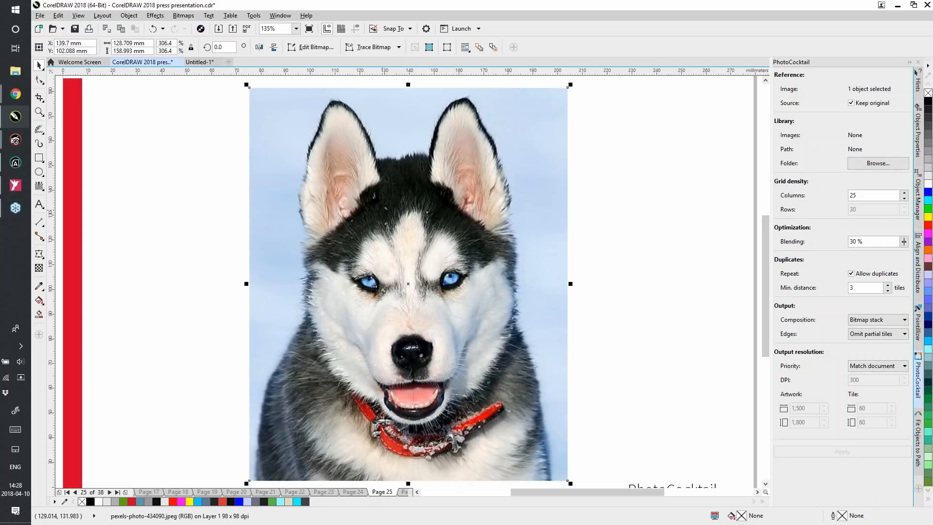
{"action": "key", "text": "Page_Down"}
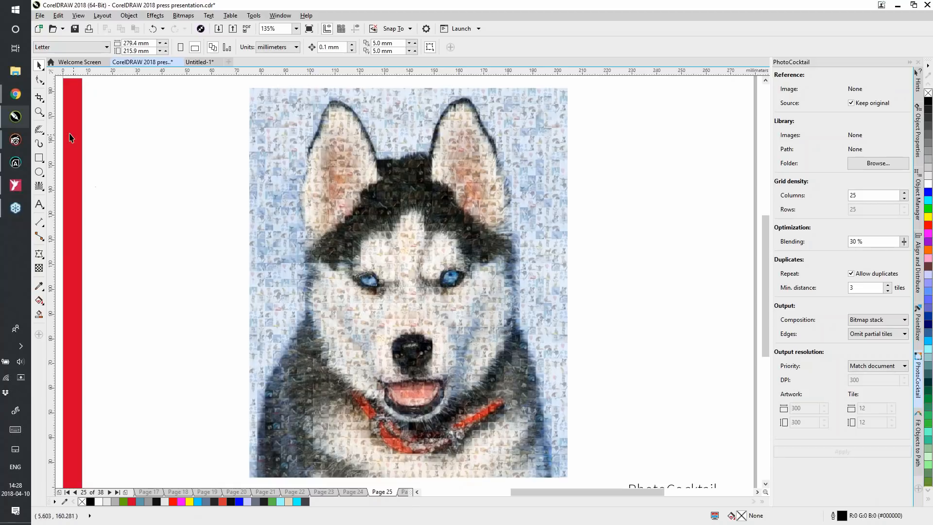
{"action": "left_click", "coordinate": [39, 112]}
{"action": "left_click_drag", "start_coordinate": [280, 173], "coordinate": [383, 272]}
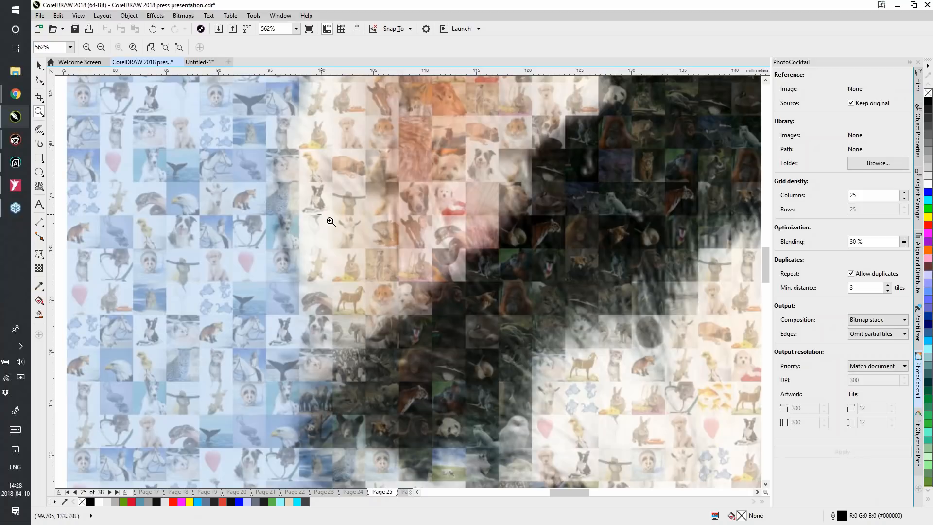
{"action": "left_click_drag", "start_coordinate": [320, 209], "coordinate": [583, 362]}
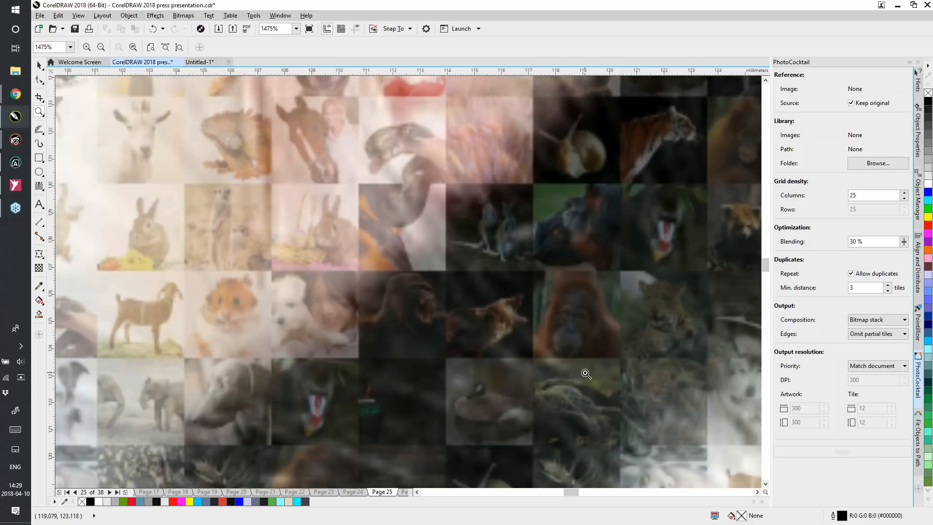
{"action": "key", "text": "shift+F4"}
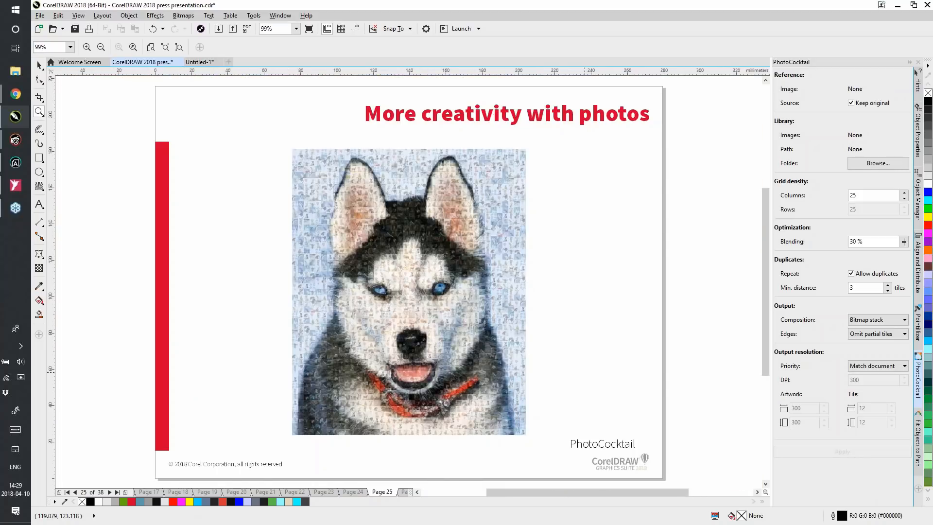
{"action": "left_click", "coordinate": [39, 65]}
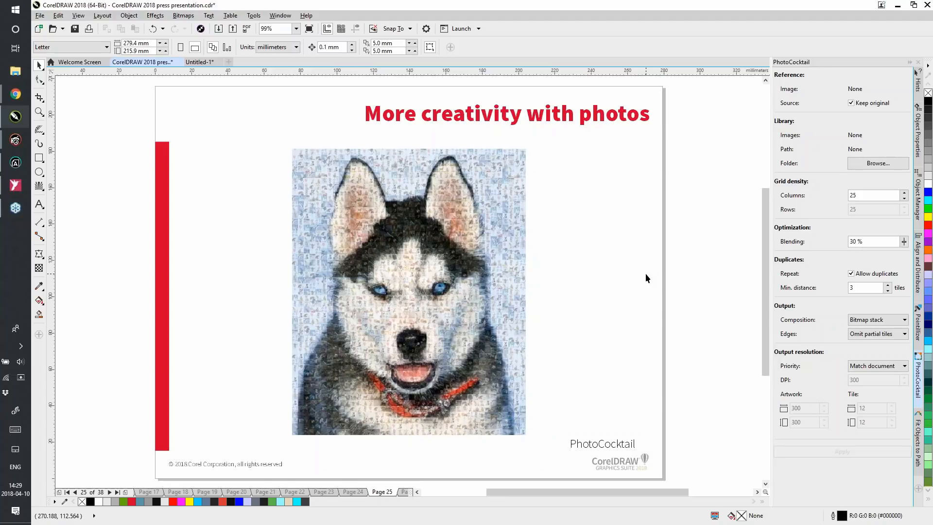
Advance the presentation past "Do even more with your photos" to page 31, the "Bringing it all together" slide with the Pointilizer callout
{"action": "key", "text": "Page_Down"}
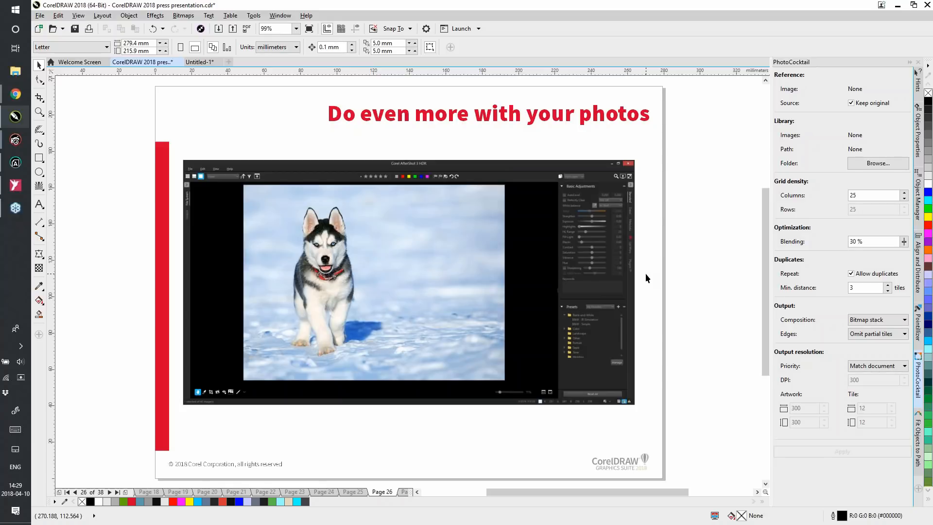
{"action": "key", "text": "Page_Down"}
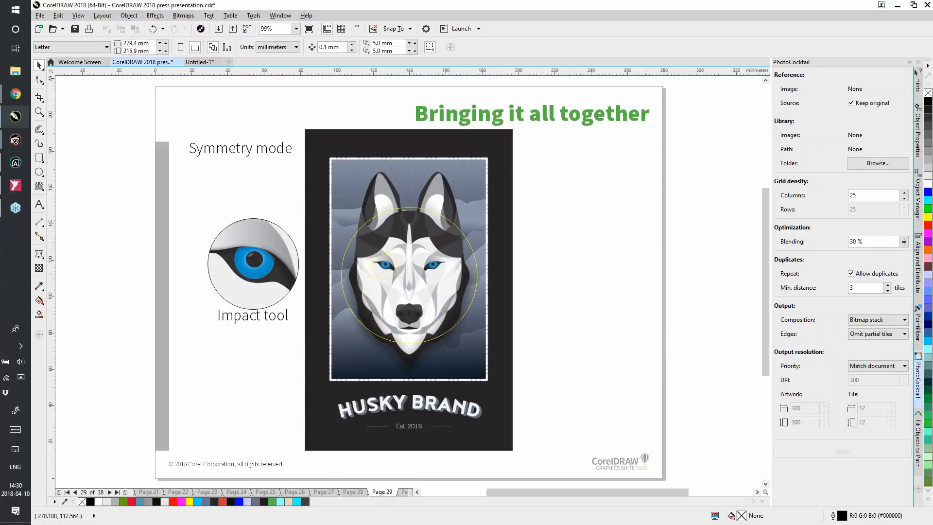
{"action": "key", "text": "Page_Down"}
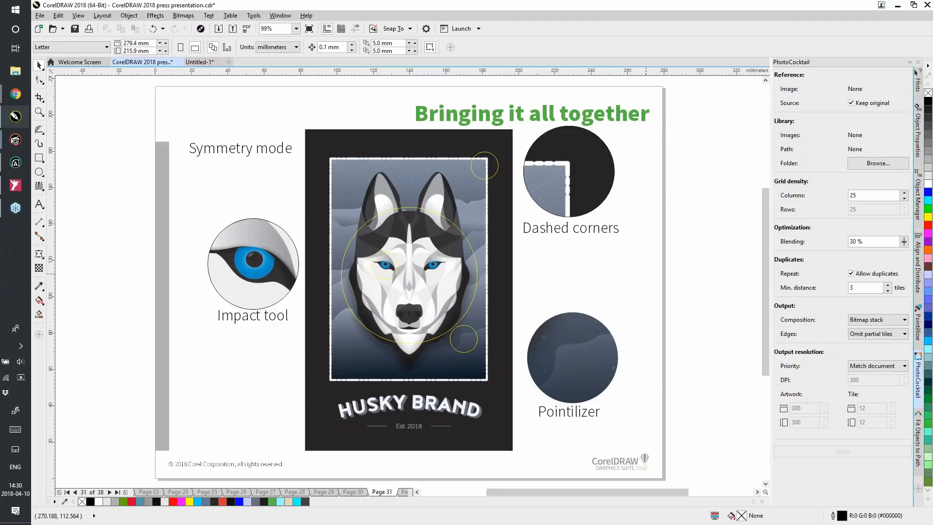
Examine the Pointilizer callout's dot pattern up close, and advance to page 32 with the Block shadow callout
{"action": "left_click", "coordinate": [39, 112]}
{"action": "left_click_drag", "start_coordinate": [536, 323], "coordinate": [618, 395]}
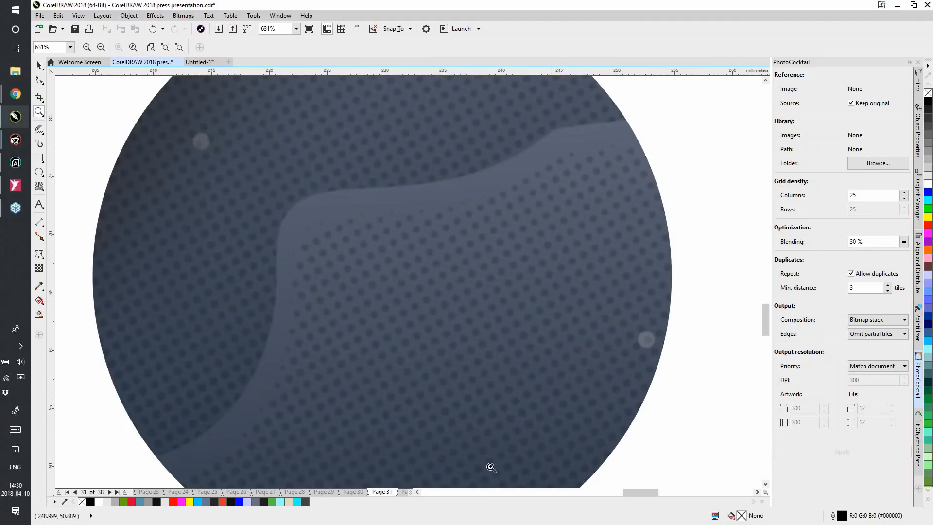
{"action": "right_click", "coordinate": [190, 208]}
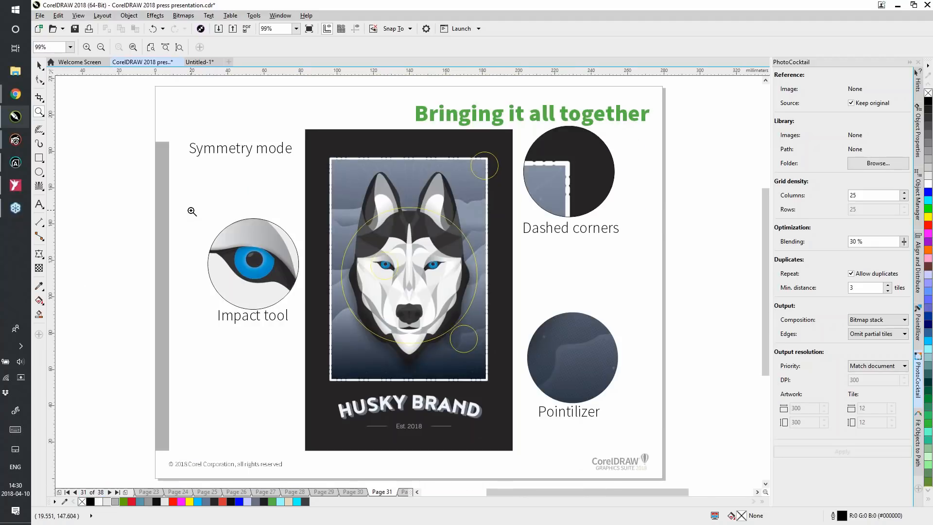
{"action": "key", "text": "Page_Down"}
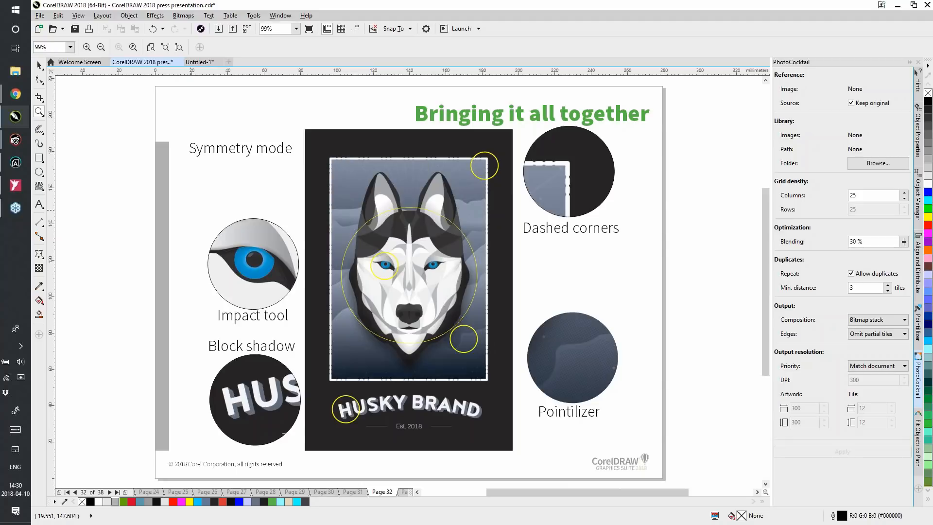
{"action": "left_click", "coordinate": [39, 65]}
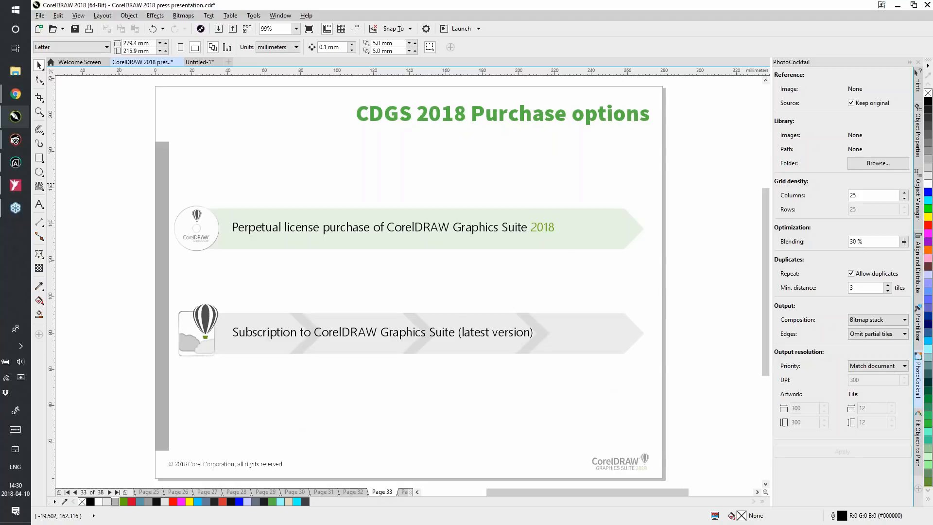
{"action": "key", "text": "Page_Up"}
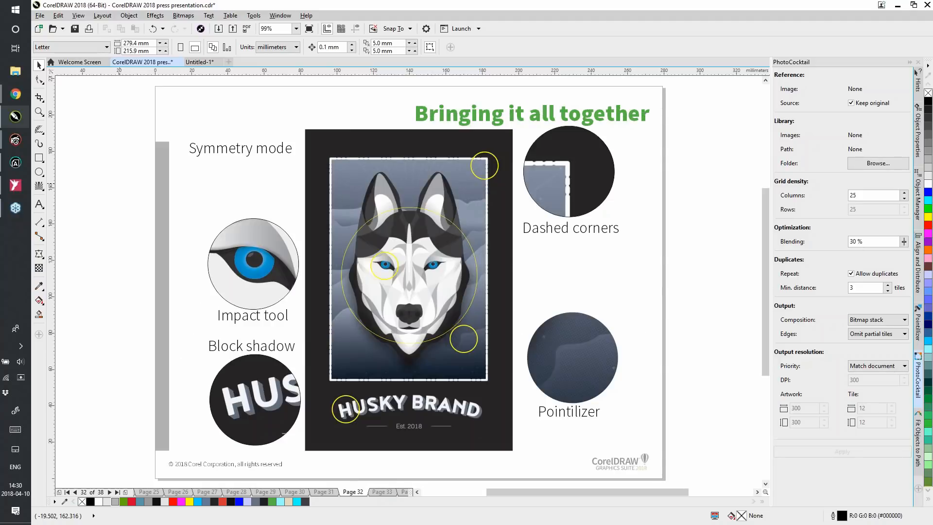
Open the Hints welcome page, and view the hints for the Crop tool and the Impact tool through their Learn more links
{"action": "left_click", "coordinate": [916, 76]}
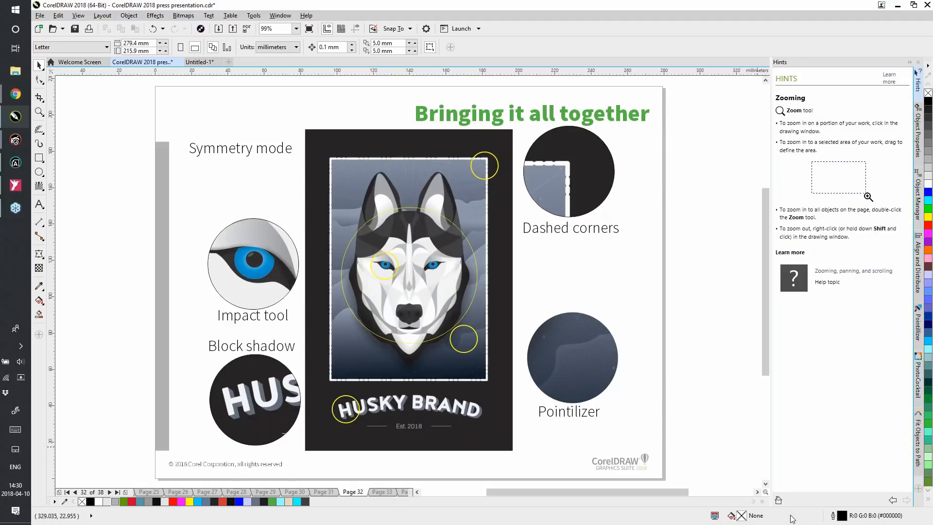
{"action": "left_click", "coordinate": [778, 501]}
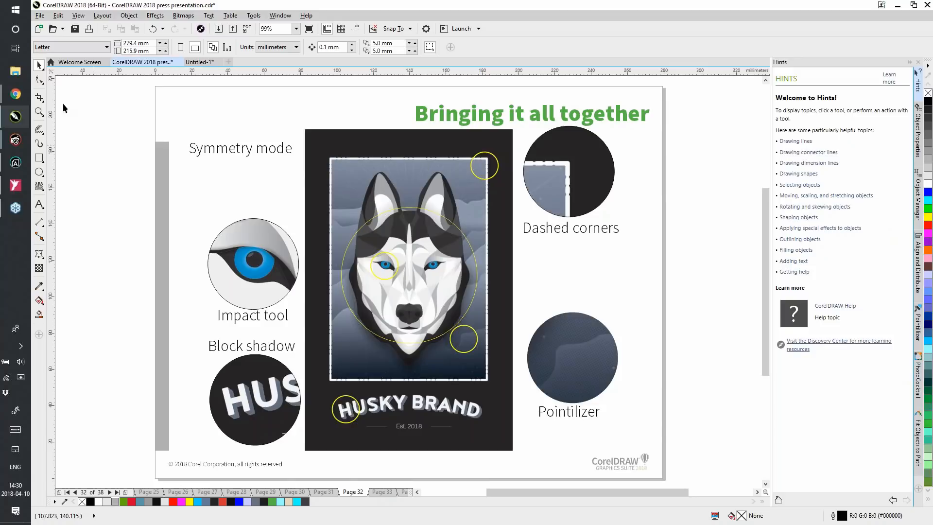
{"action": "left_click", "coordinate": [39, 97]}
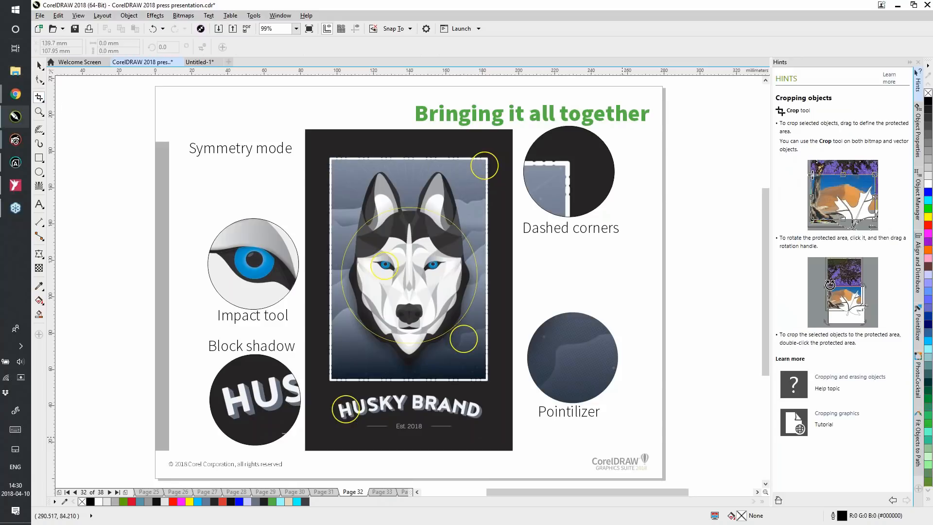
{"action": "left_click", "coordinate": [38, 186]}
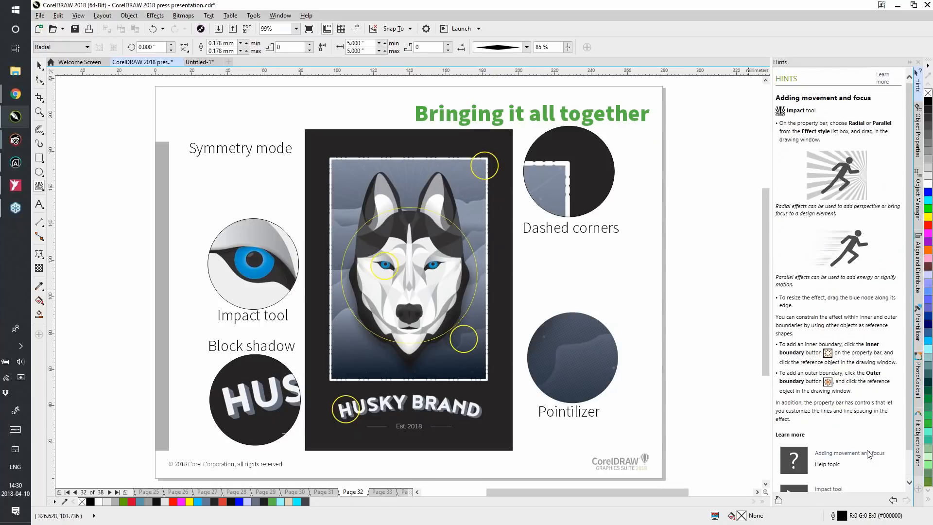
{"action": "scroll", "coordinate": [870, 454], "scroll_direction": "down", "scroll_amount": 1}
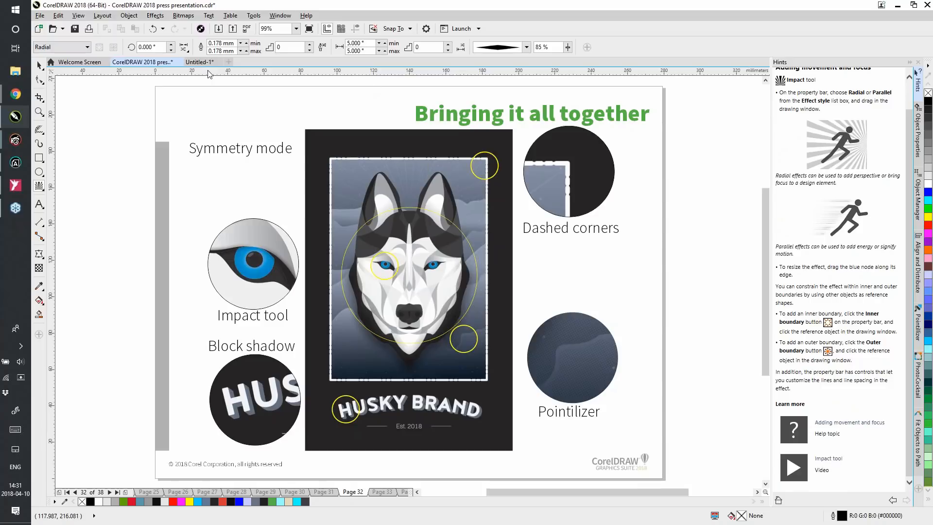
Open the Welcome Screen and view its Get Started and Workspace pages
{"action": "left_click", "coordinate": [75, 63]}
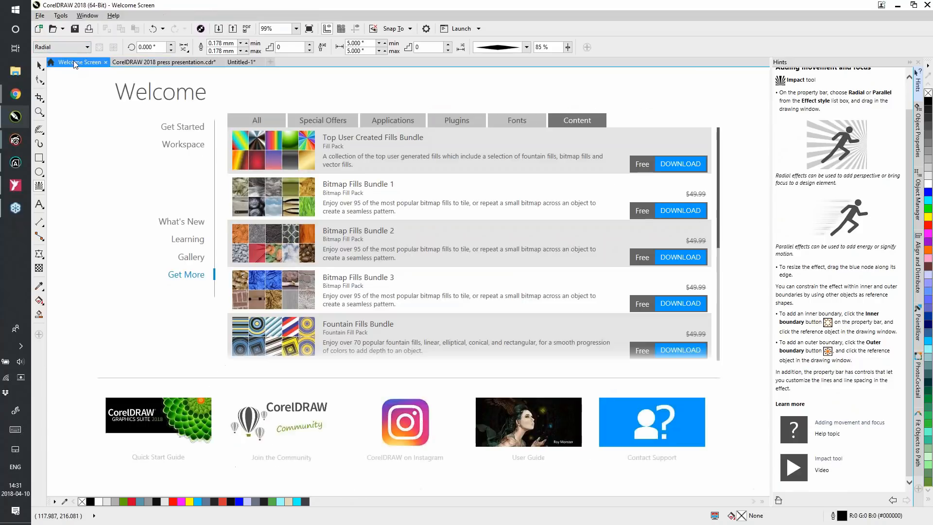
{"action": "left_click", "coordinate": [190, 127]}
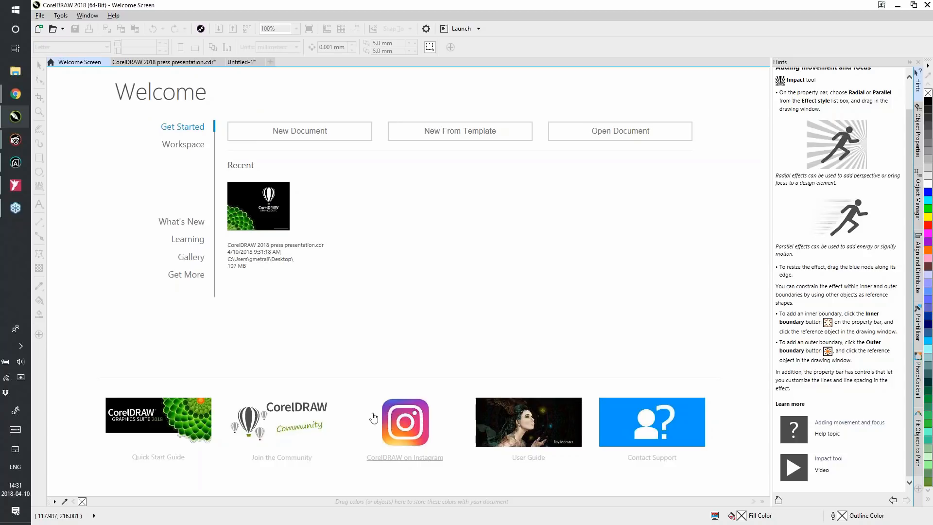
{"action": "left_click", "coordinate": [191, 146]}
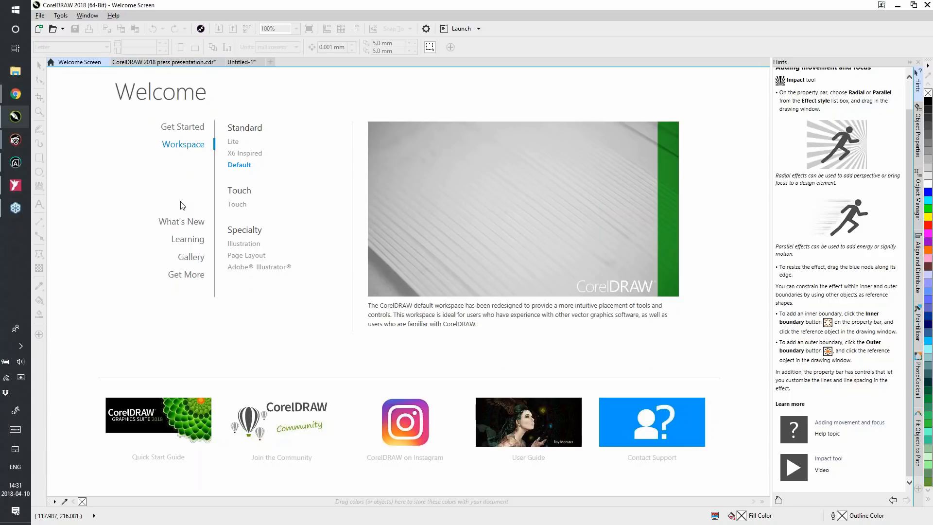
Browse the Welcome Screen's What's New feature articles and the Learning page's tutorials down to the Discovery Center entry
{"action": "left_click", "coordinate": [185, 222]}
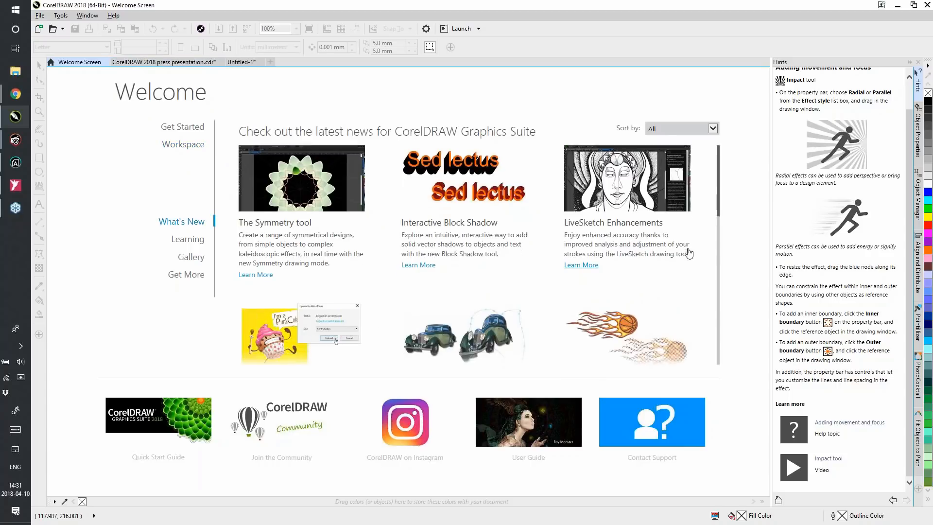
{"action": "scroll", "coordinate": [690, 255], "scroll_direction": "down", "scroll_amount": 3}
{"action": "scroll", "coordinate": [689, 255], "scroll_direction": "down", "scroll_amount": 3}
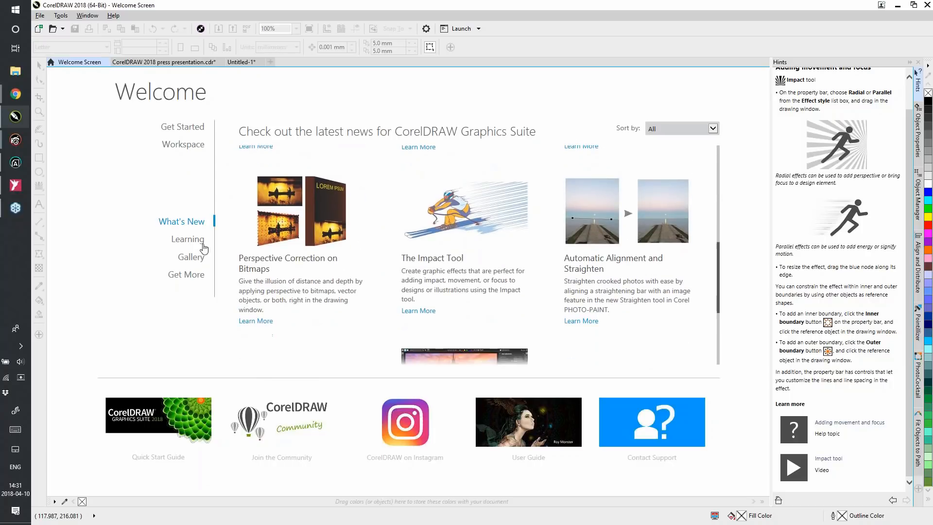
{"action": "left_click", "coordinate": [187, 239]}
{"action": "scroll", "coordinate": [479, 248], "scroll_direction": "down", "scroll_amount": 5}
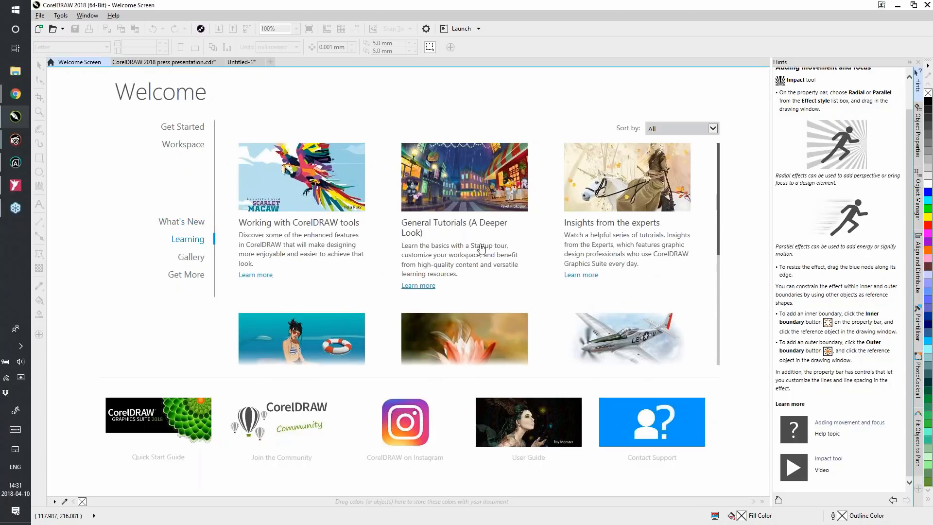
{"action": "scroll", "coordinate": [479, 250], "scroll_direction": "down", "scroll_amount": 3}
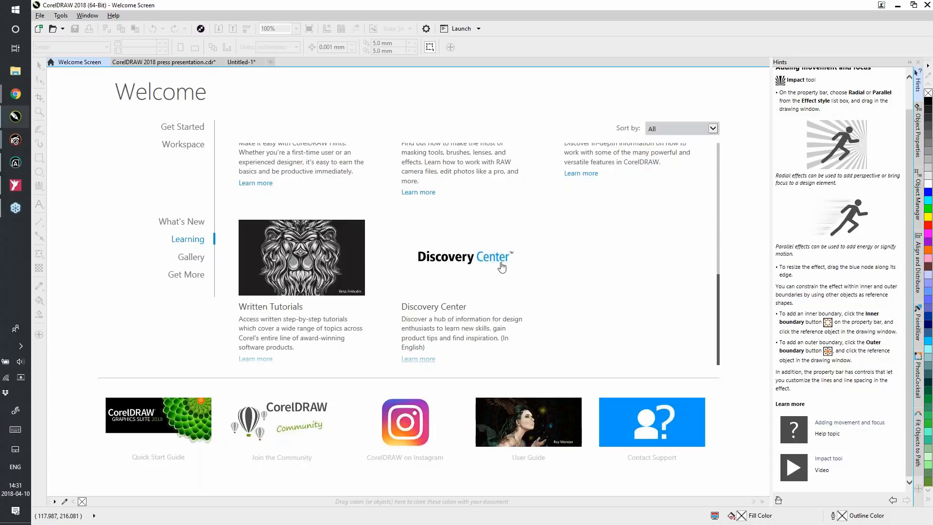
View the Gallery artwork, and look through the Applications and Content categories on the Get More page
{"action": "left_click", "coordinate": [190, 259]}
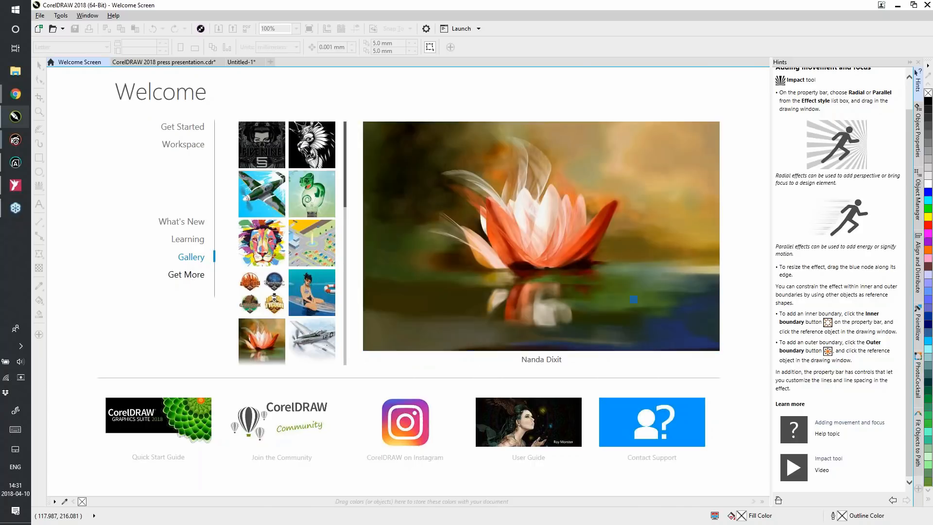
{"action": "left_click", "coordinate": [193, 276]}
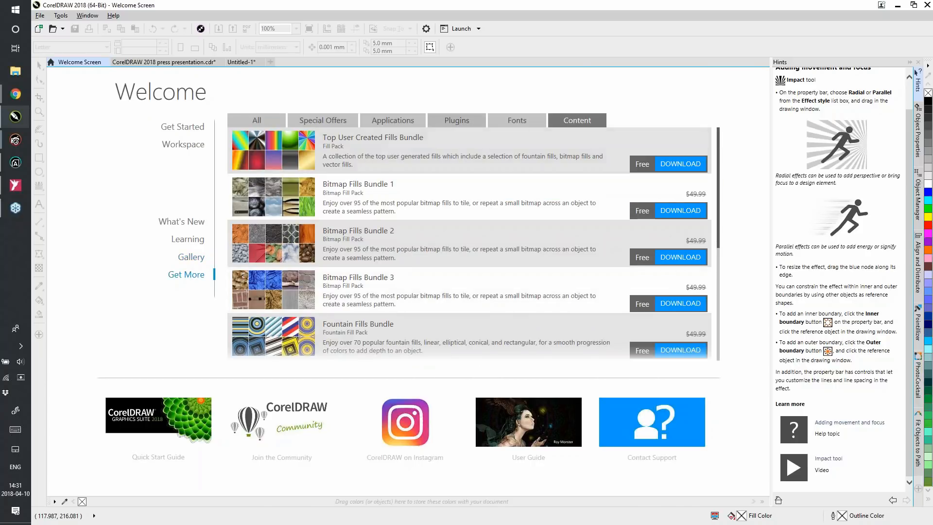
{"action": "left_click", "coordinate": [383, 122]}
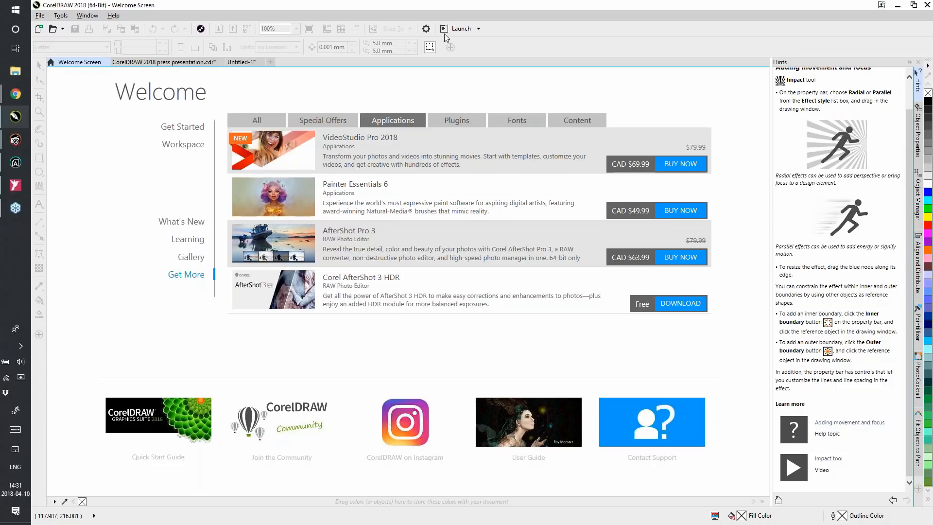
{"action": "left_click", "coordinate": [599, 120]}
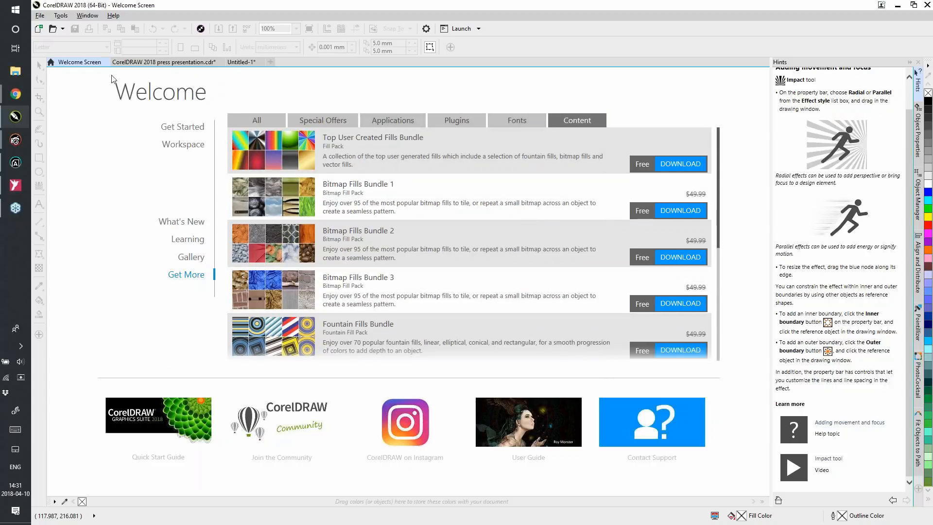
Return to the press presentation and advance it to page 33, the "CDGS 2018 Purchase options" slide
{"action": "left_click", "coordinate": [204, 62]}
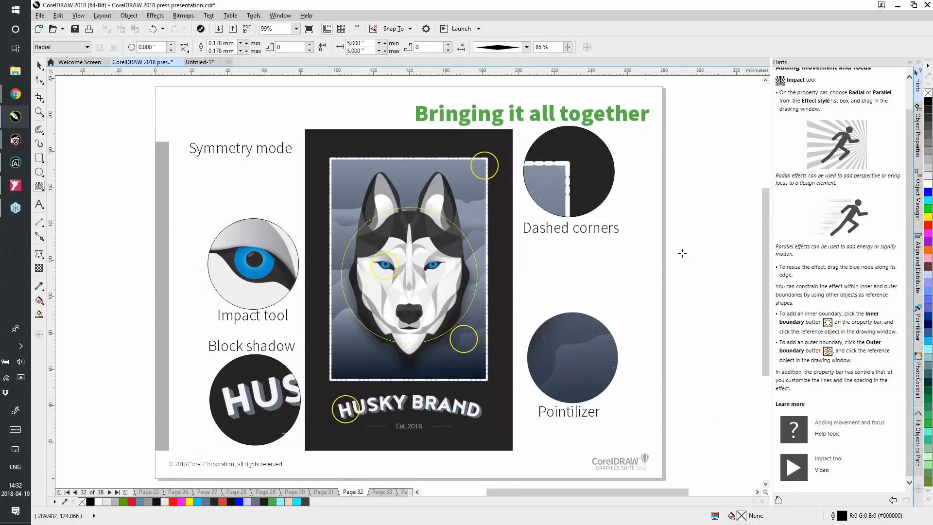
{"action": "key", "text": "Page_Down"}
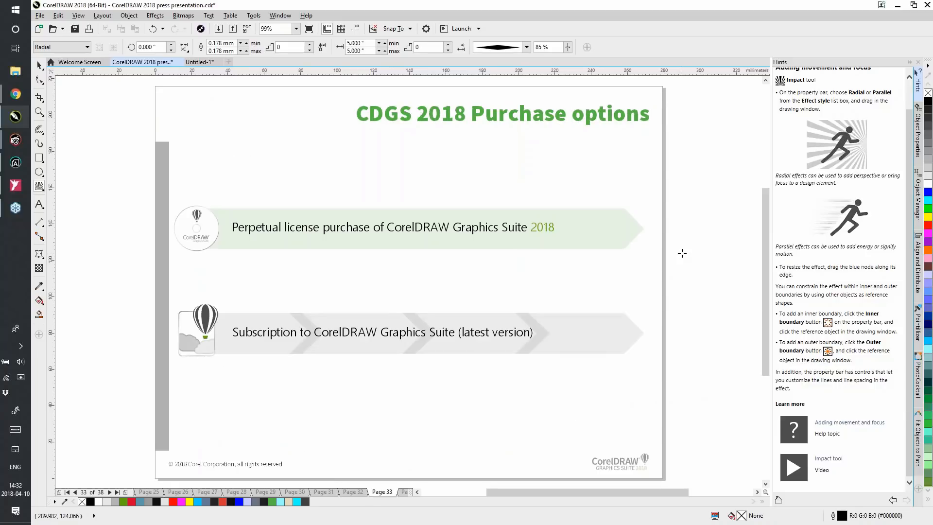
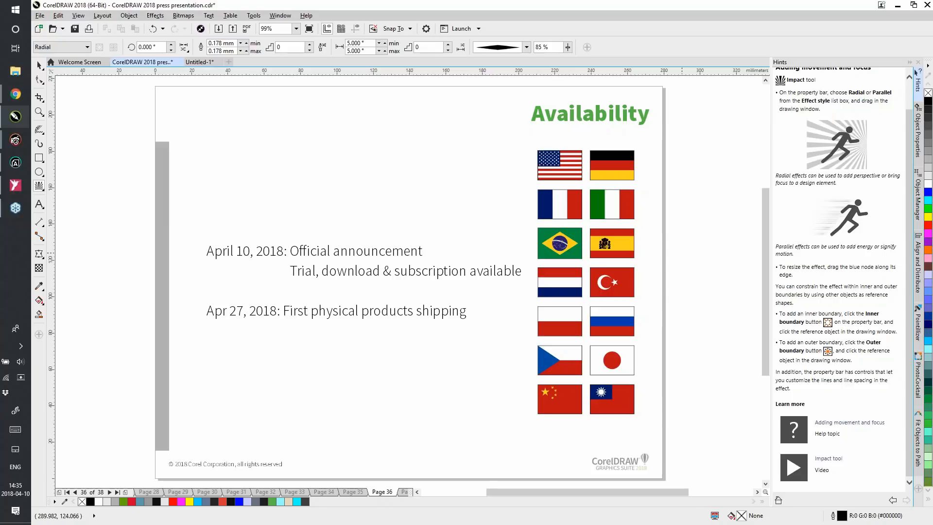
Advance the press presentation from the "Availability" slide to page 37, the "Empower your creativity!" slide
{"action": "key", "text": "Page_Down"}
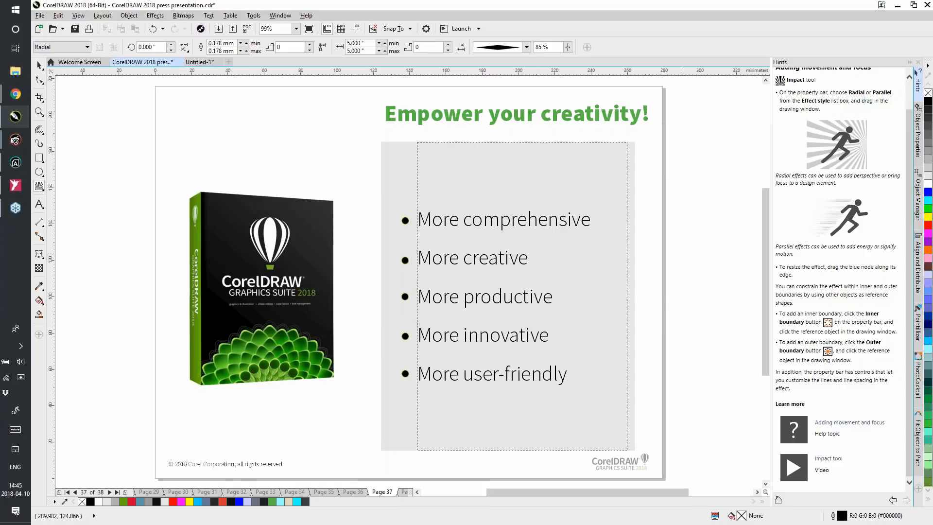
Show the Learning section of the Welcome Screen and look through its tutorials and training resources
{"action": "left_click", "coordinate": [78, 62]}
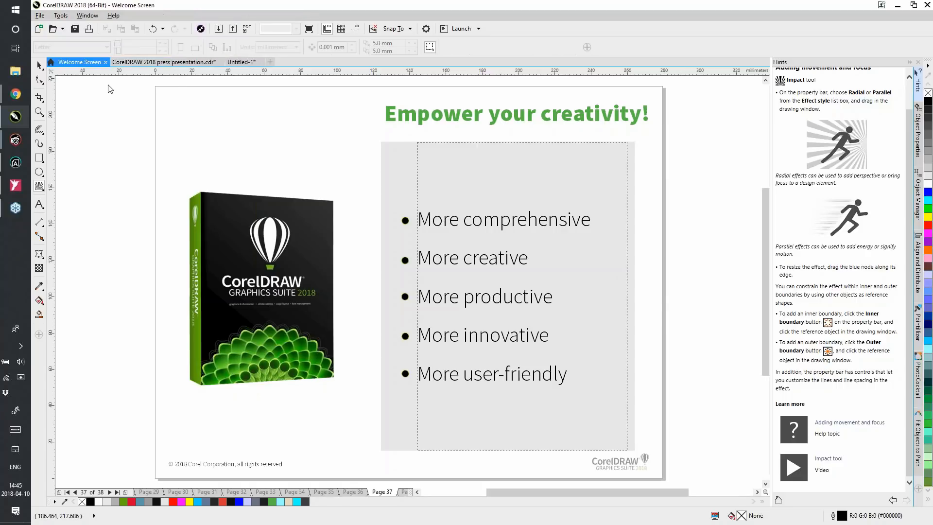
{"action": "left_click", "coordinate": [193, 239]}
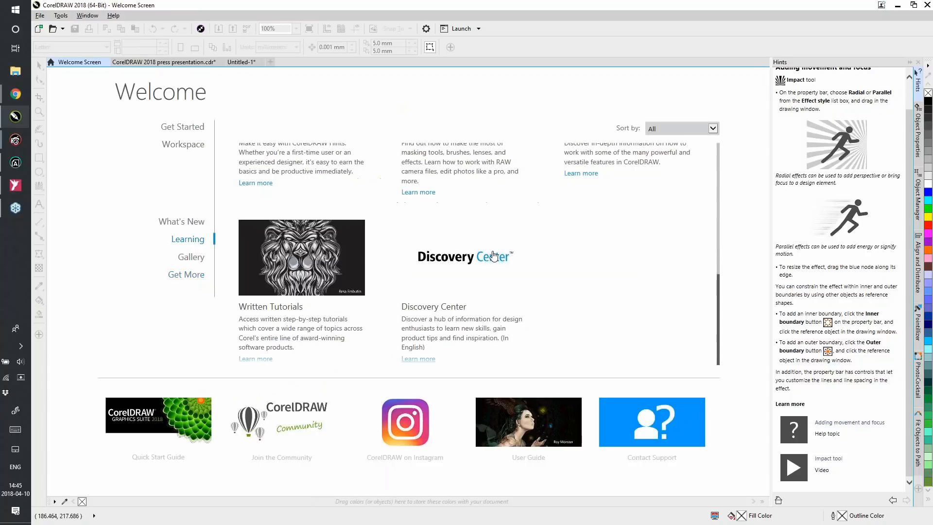
{"action": "scroll", "coordinate": [354, 292], "scroll_direction": "up", "scroll_amount": 3}
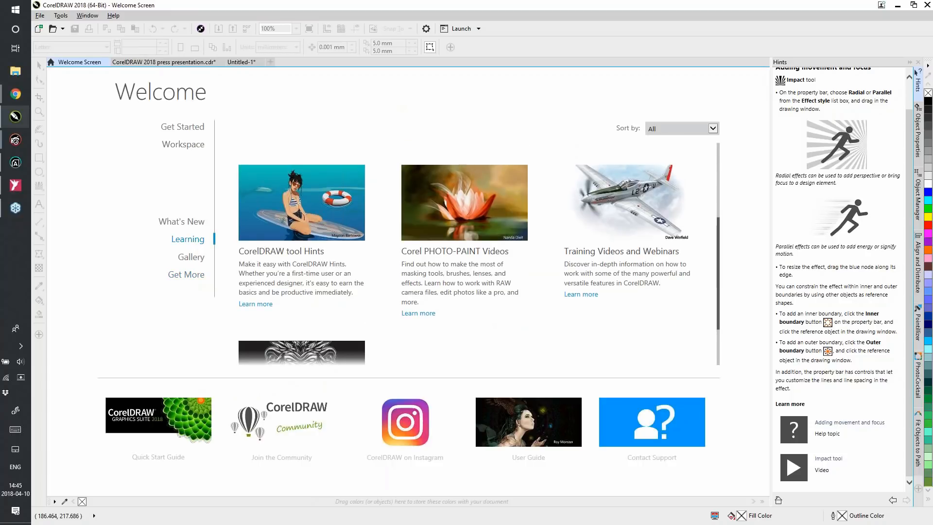
{"action": "scroll", "coordinate": [591, 221], "scroll_direction": "up", "scroll_amount": 3}
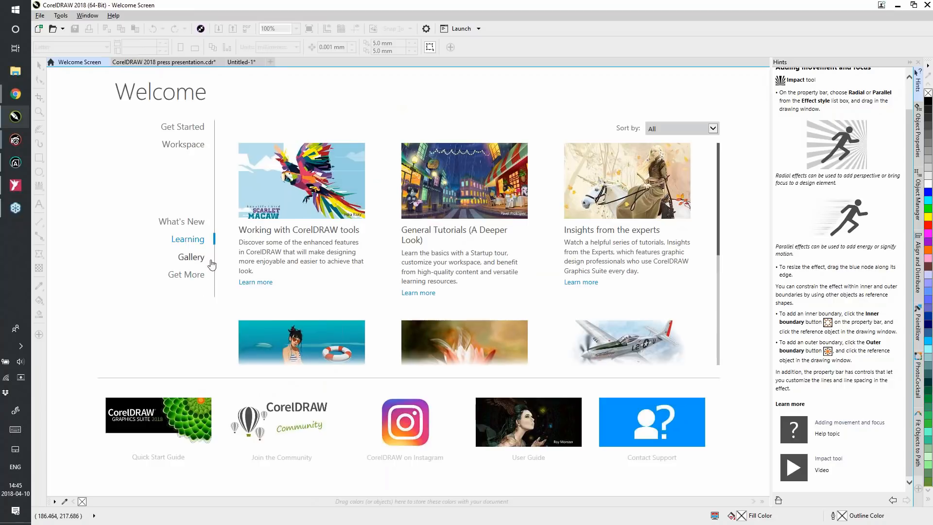
Return to the press presentation document and advance it to page 38, the closing CorelDRAW Graphics Suite 2018 logo slide
{"action": "left_click", "coordinate": [187, 64]}
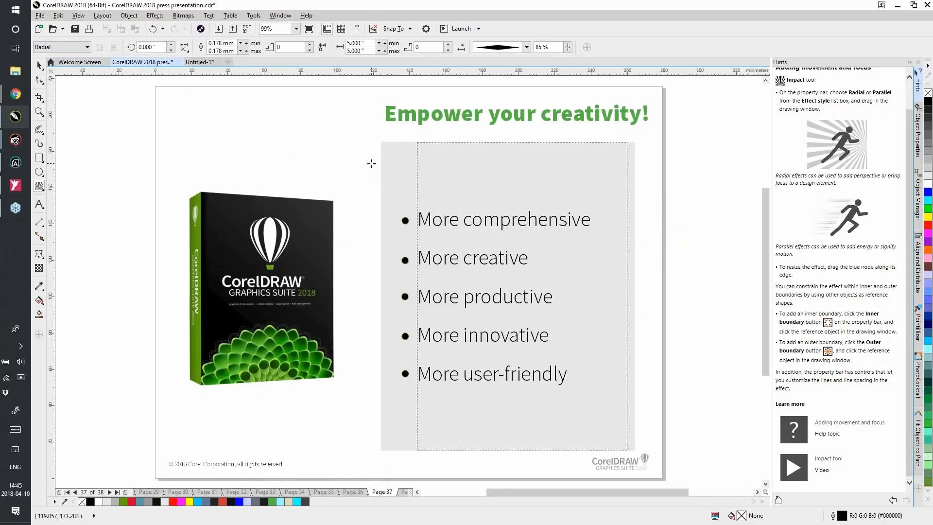
{"action": "key", "text": "Page_Down"}
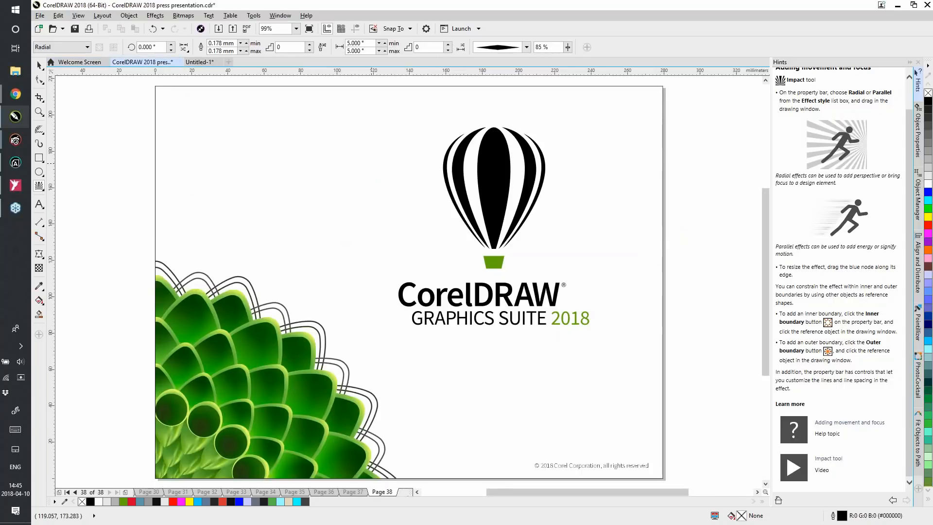